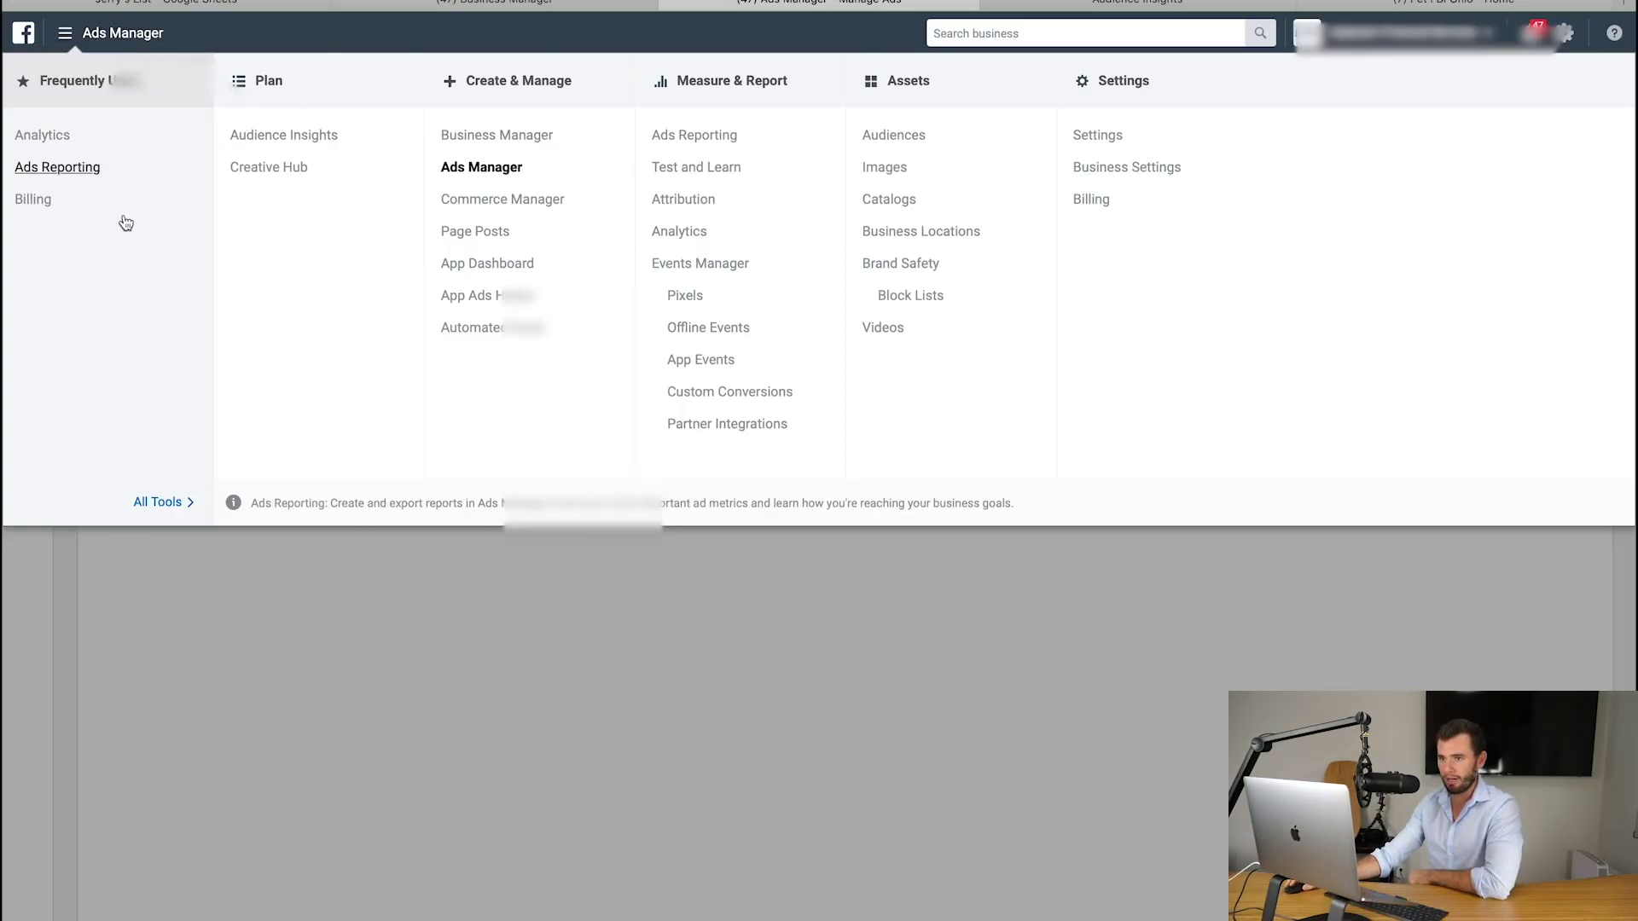
Go to Ads Reporting under Measure & Report to see the All Reports list
click(713, 143)
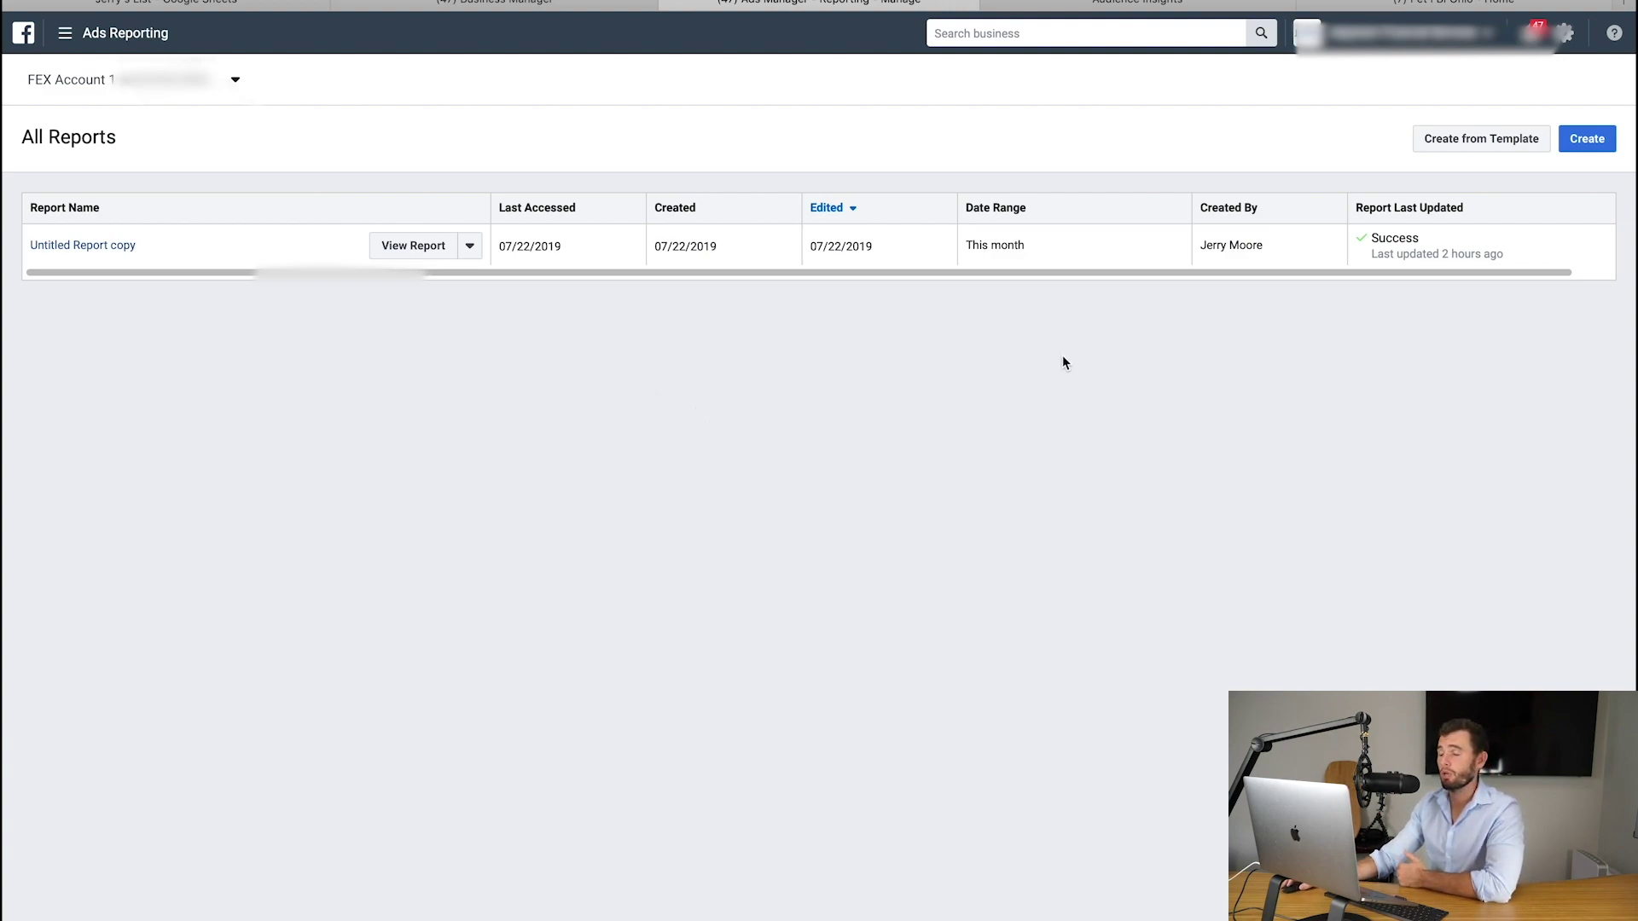
Create a new report and review its Campaign Name and Ad Set Name breakdowns
click(1588, 141)
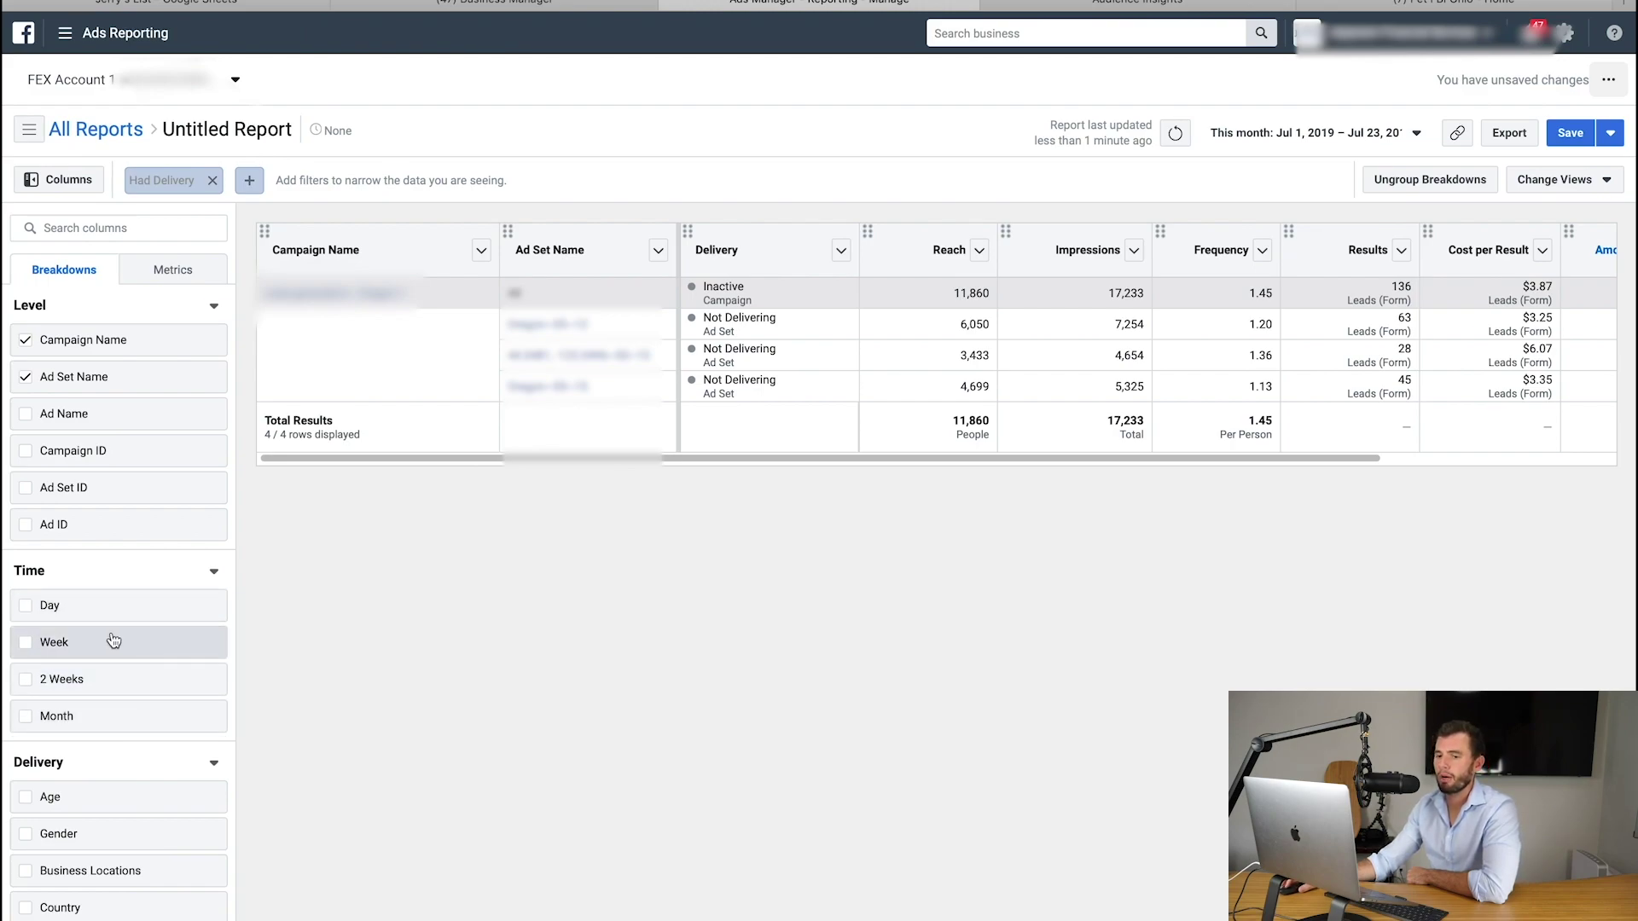
mouse_move(112, 641)
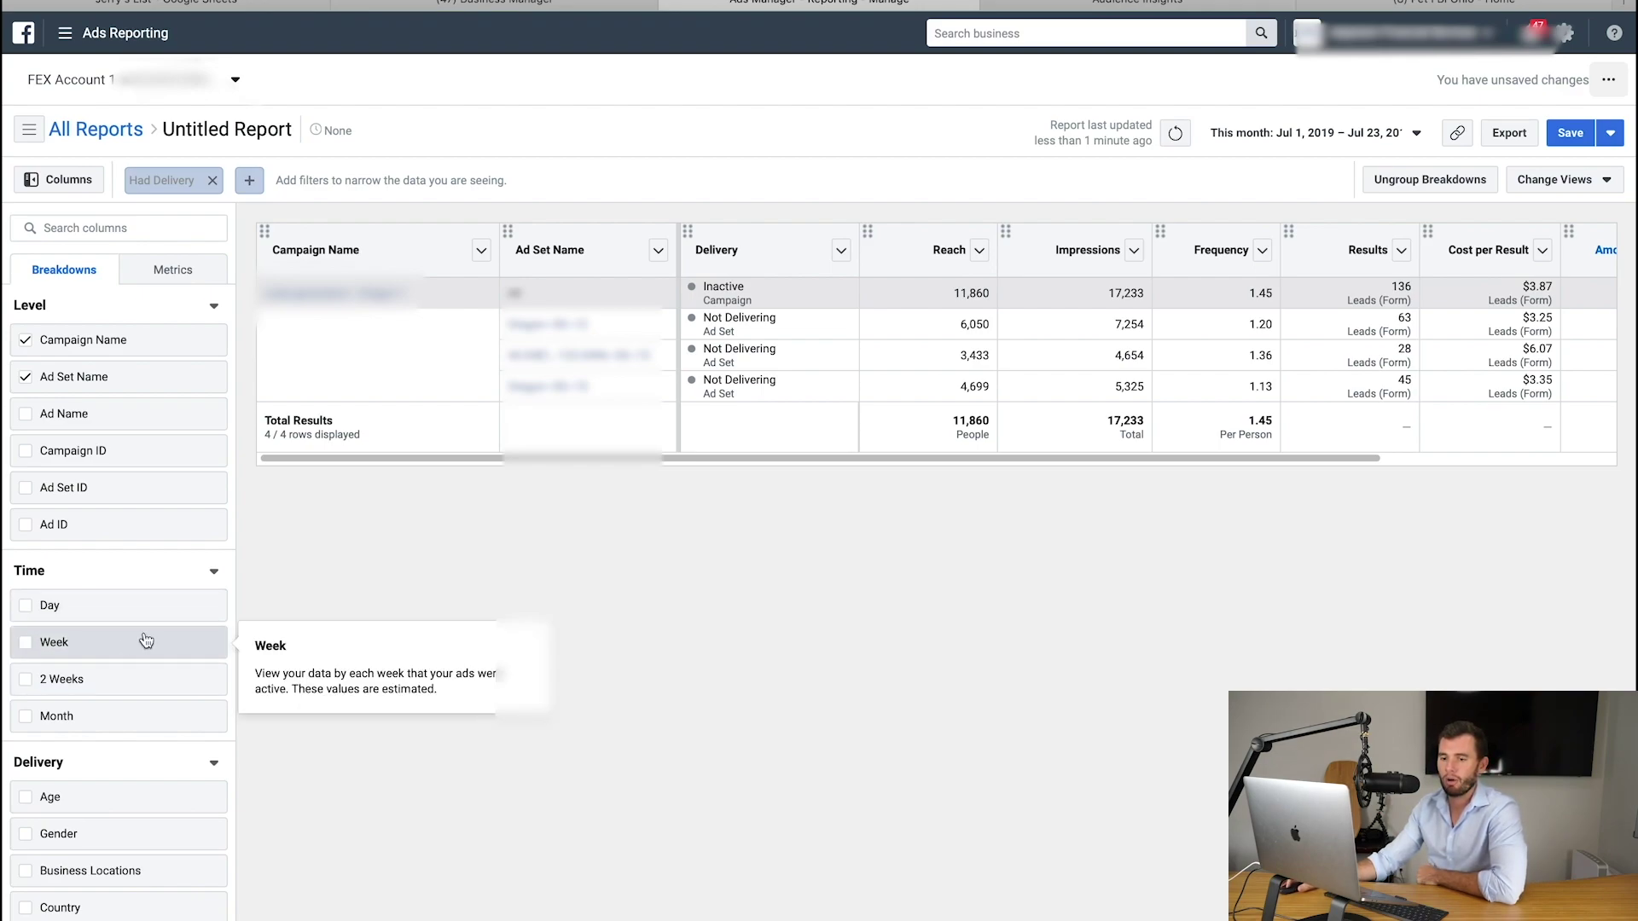
scroll(146, 640, down, 5)
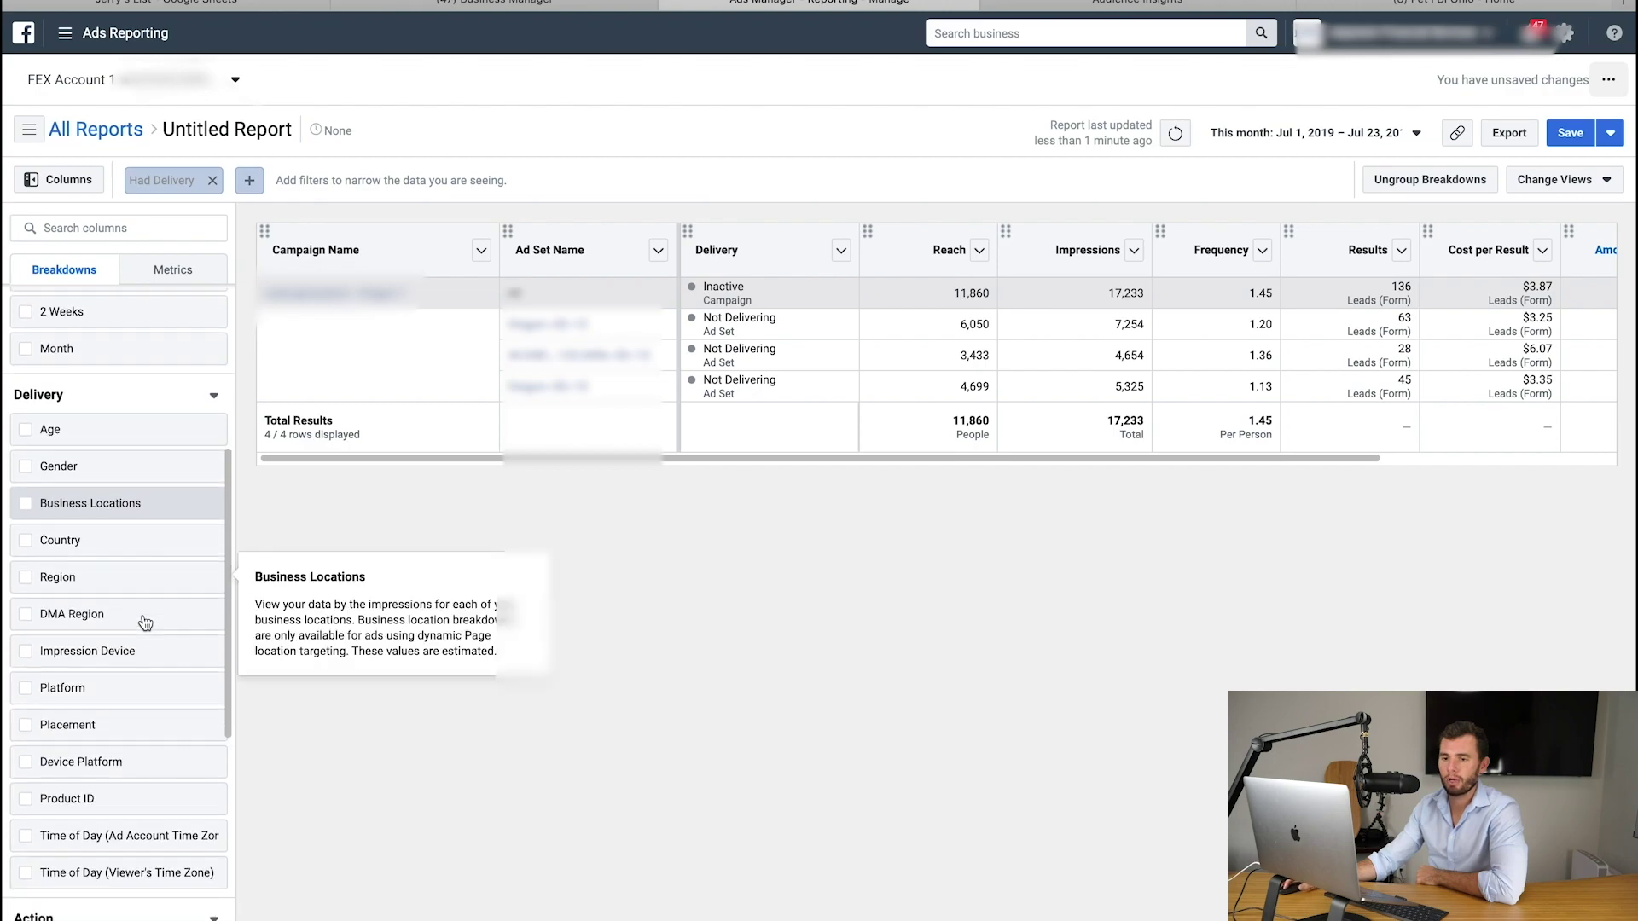
scroll(146, 622, down, 1)
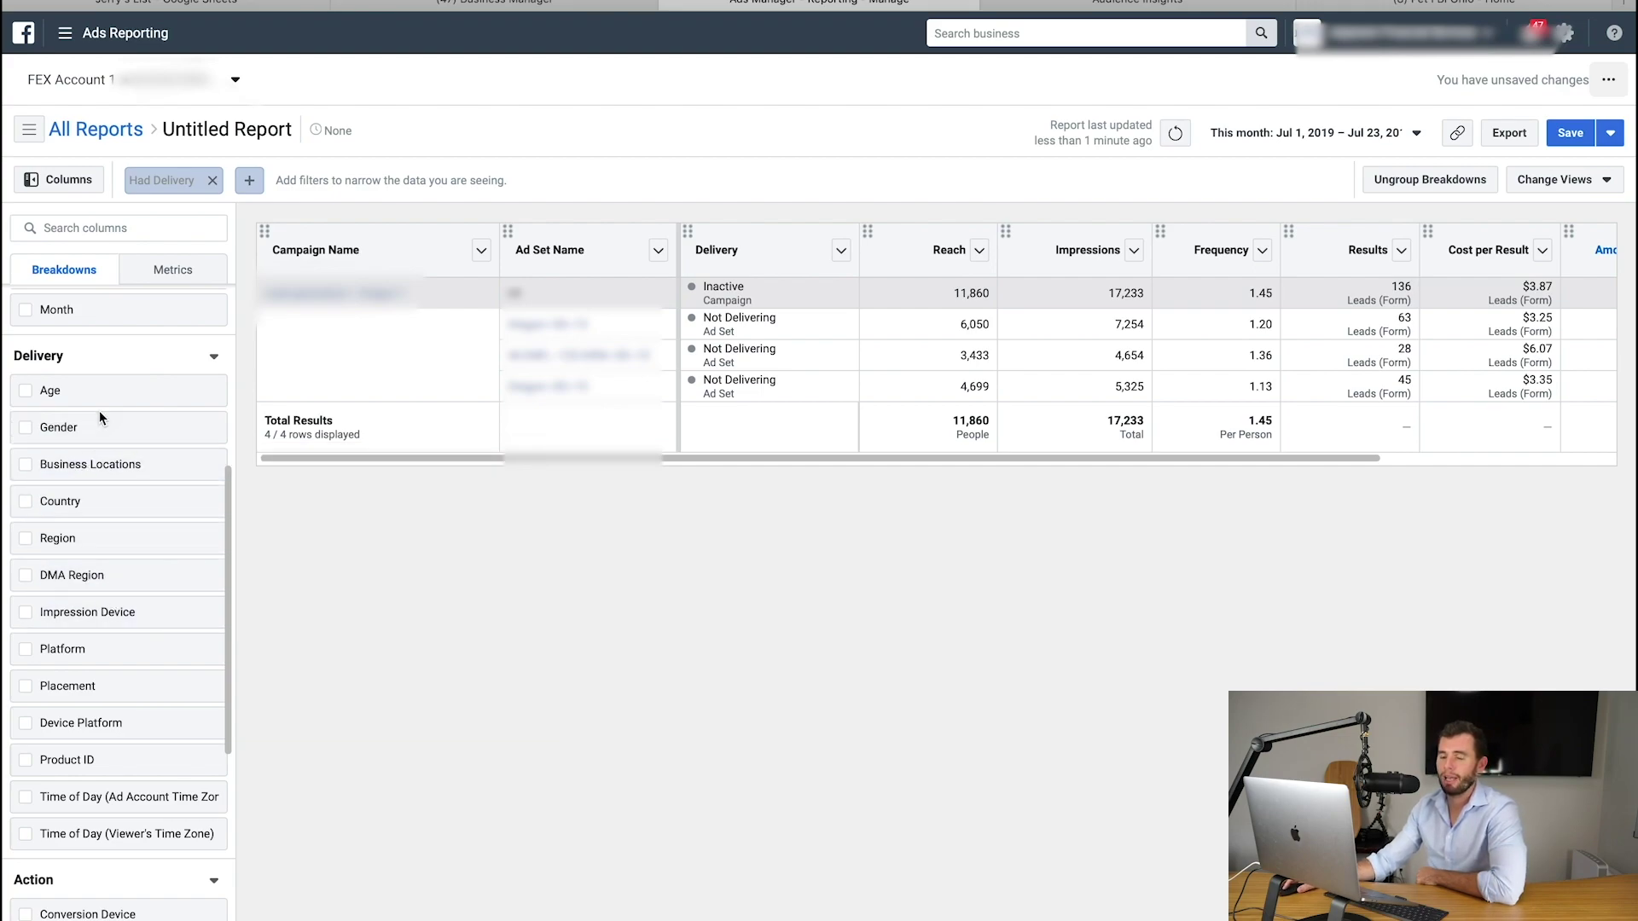
mouse_move(102, 410)
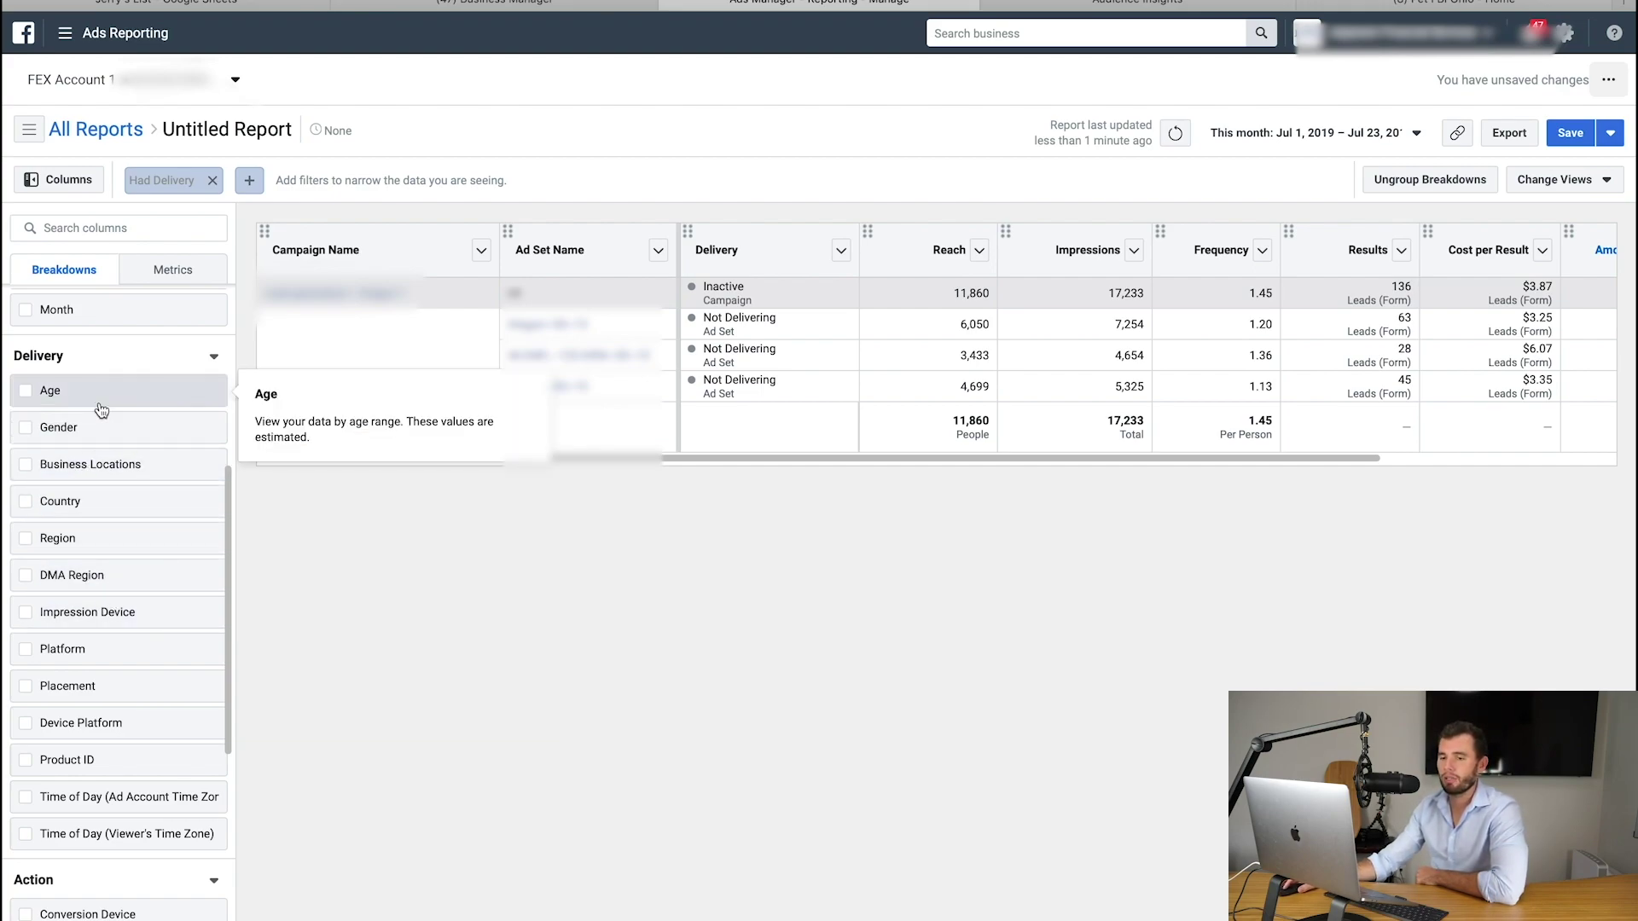
Add Age and Gender delivery breakdowns and review the resulting age-band and gender rows
click(55, 397)
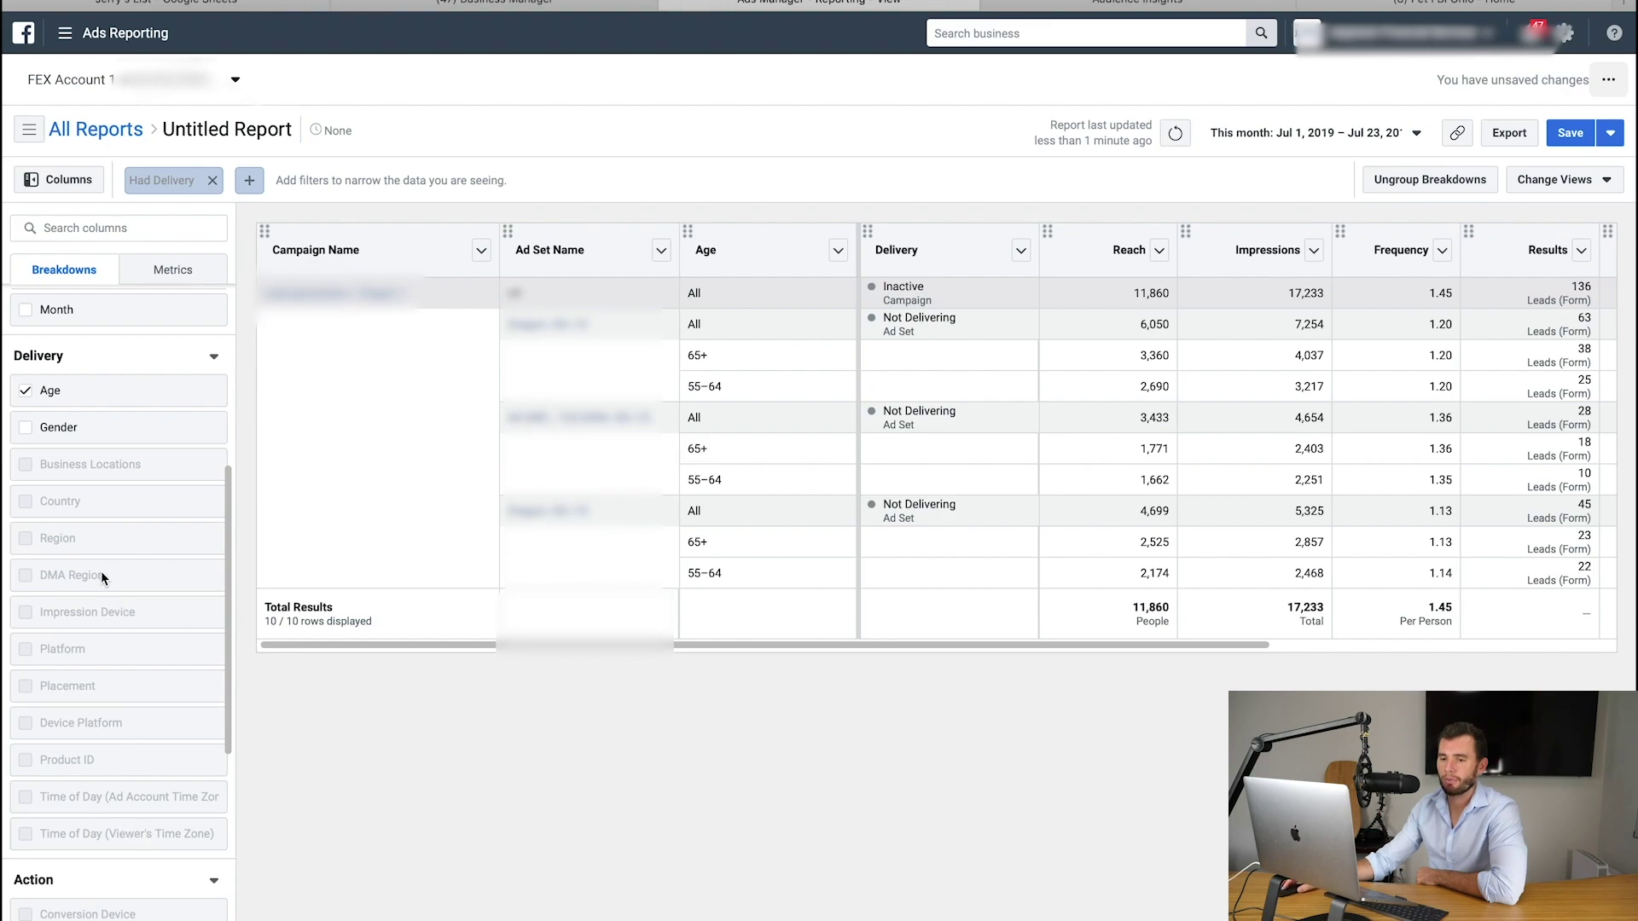
click(53, 427)
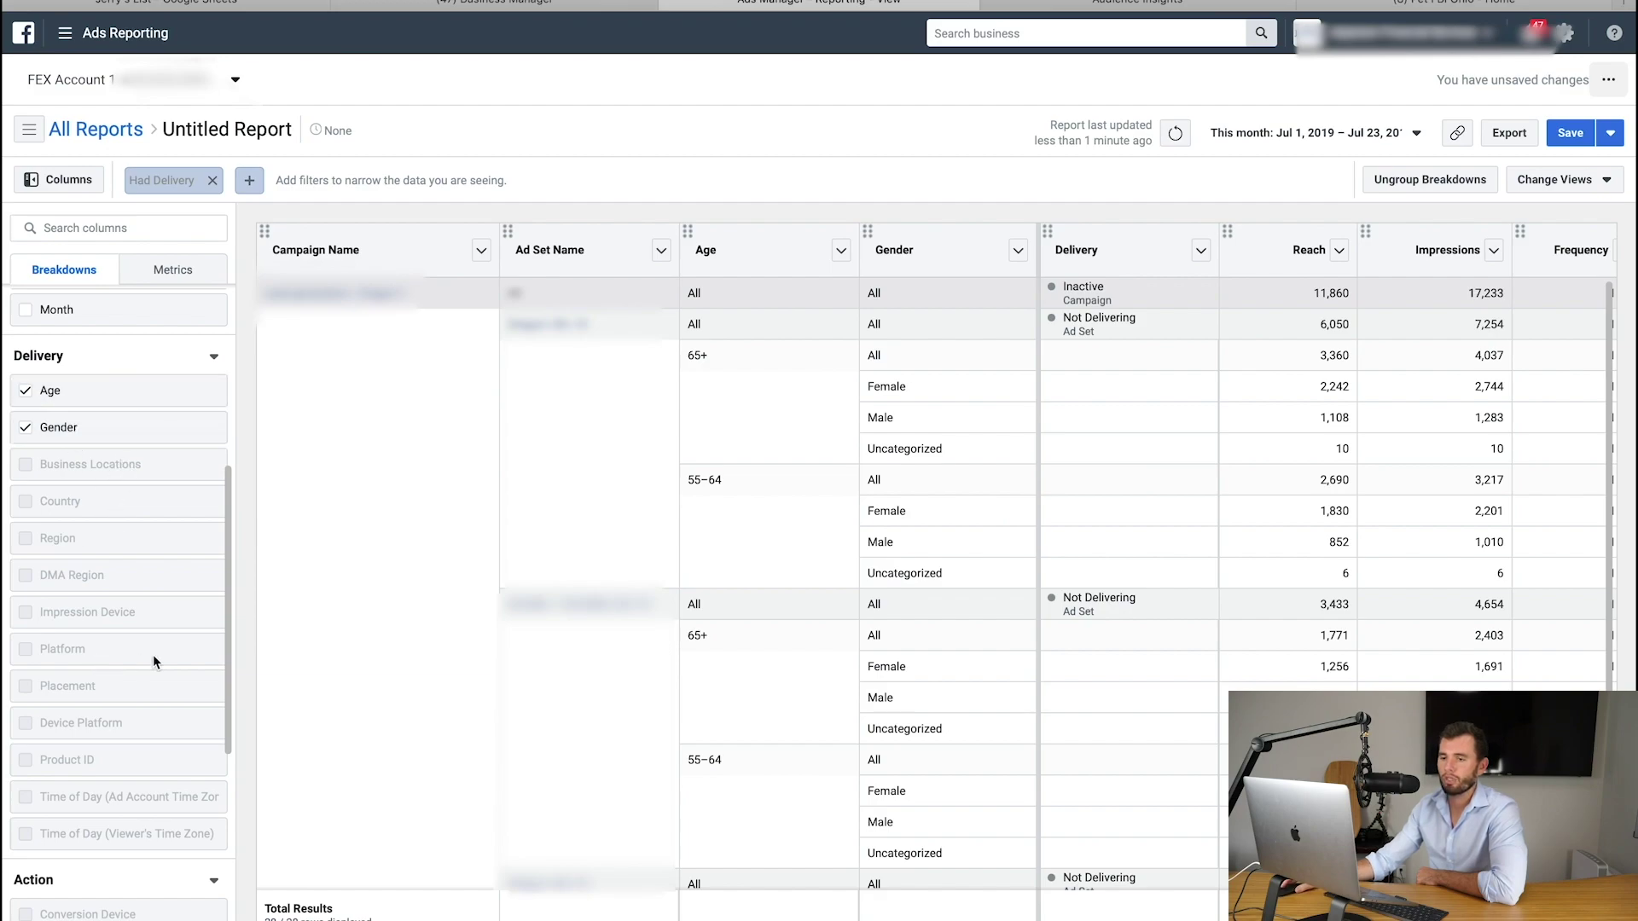
scroll(115, 684, down, 5)
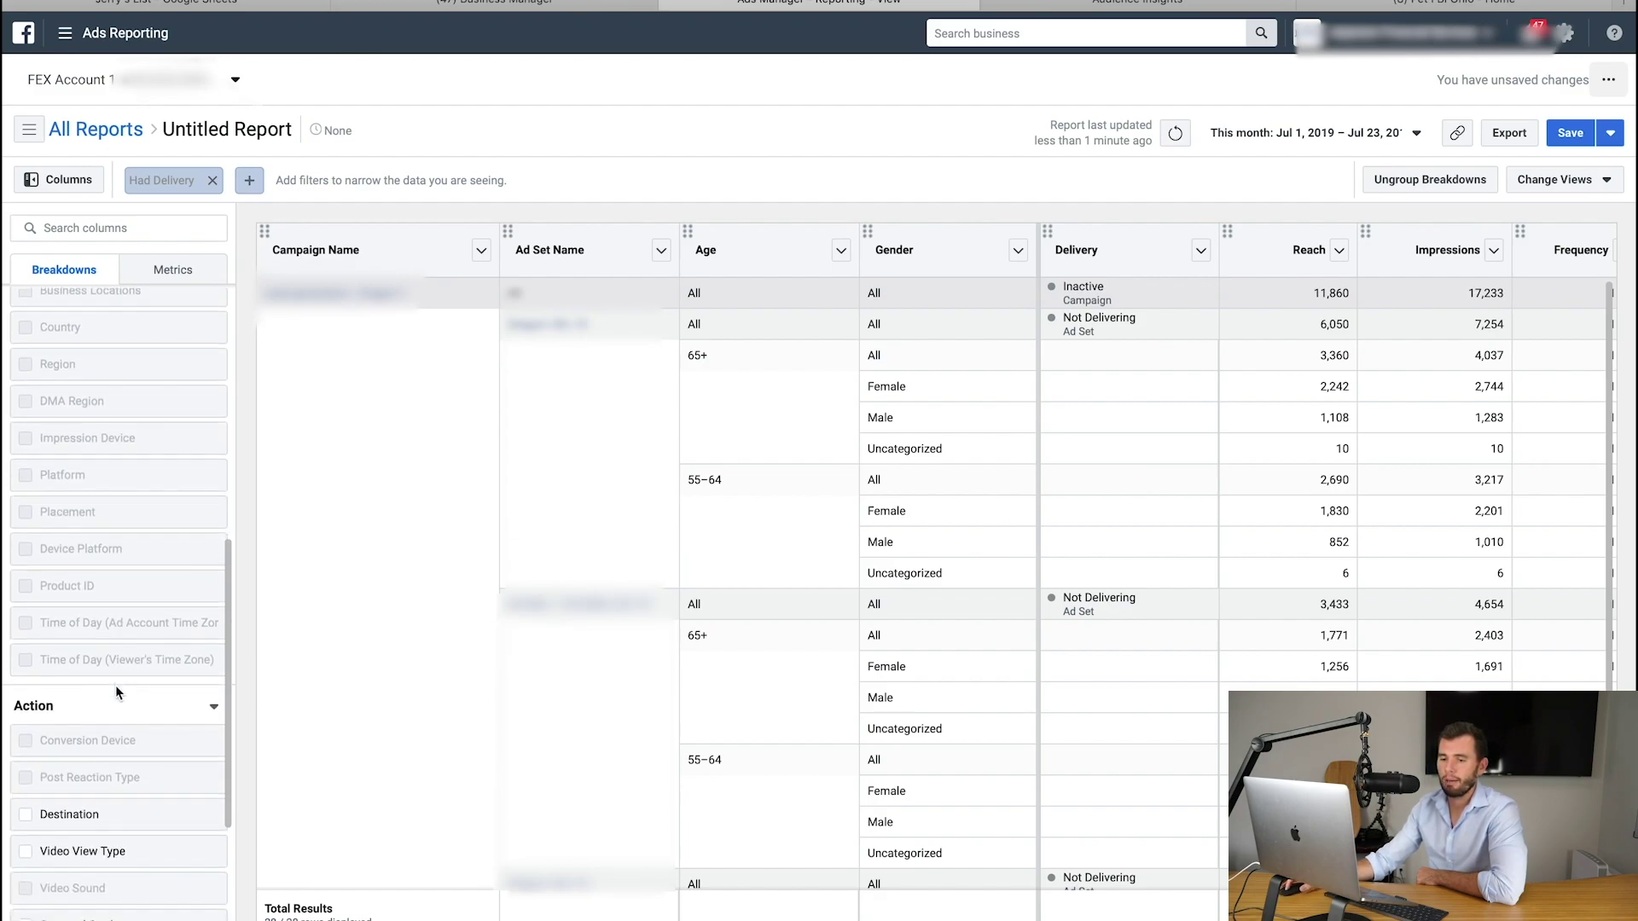
scroll(116, 685, down, 3)
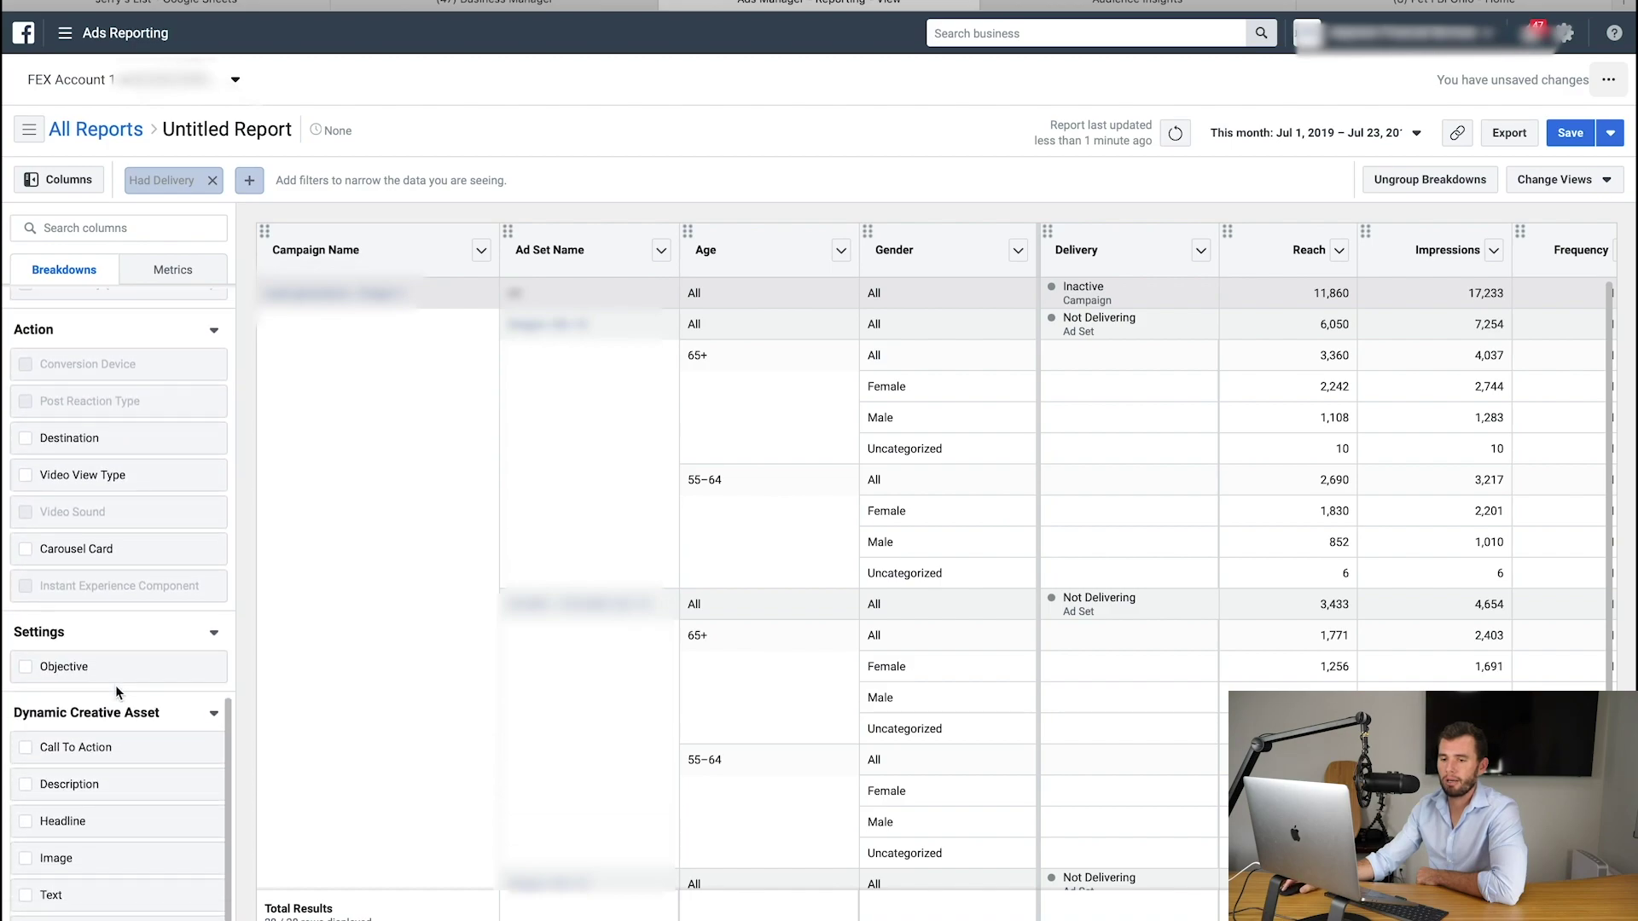
scroll(115, 684, up, 10)
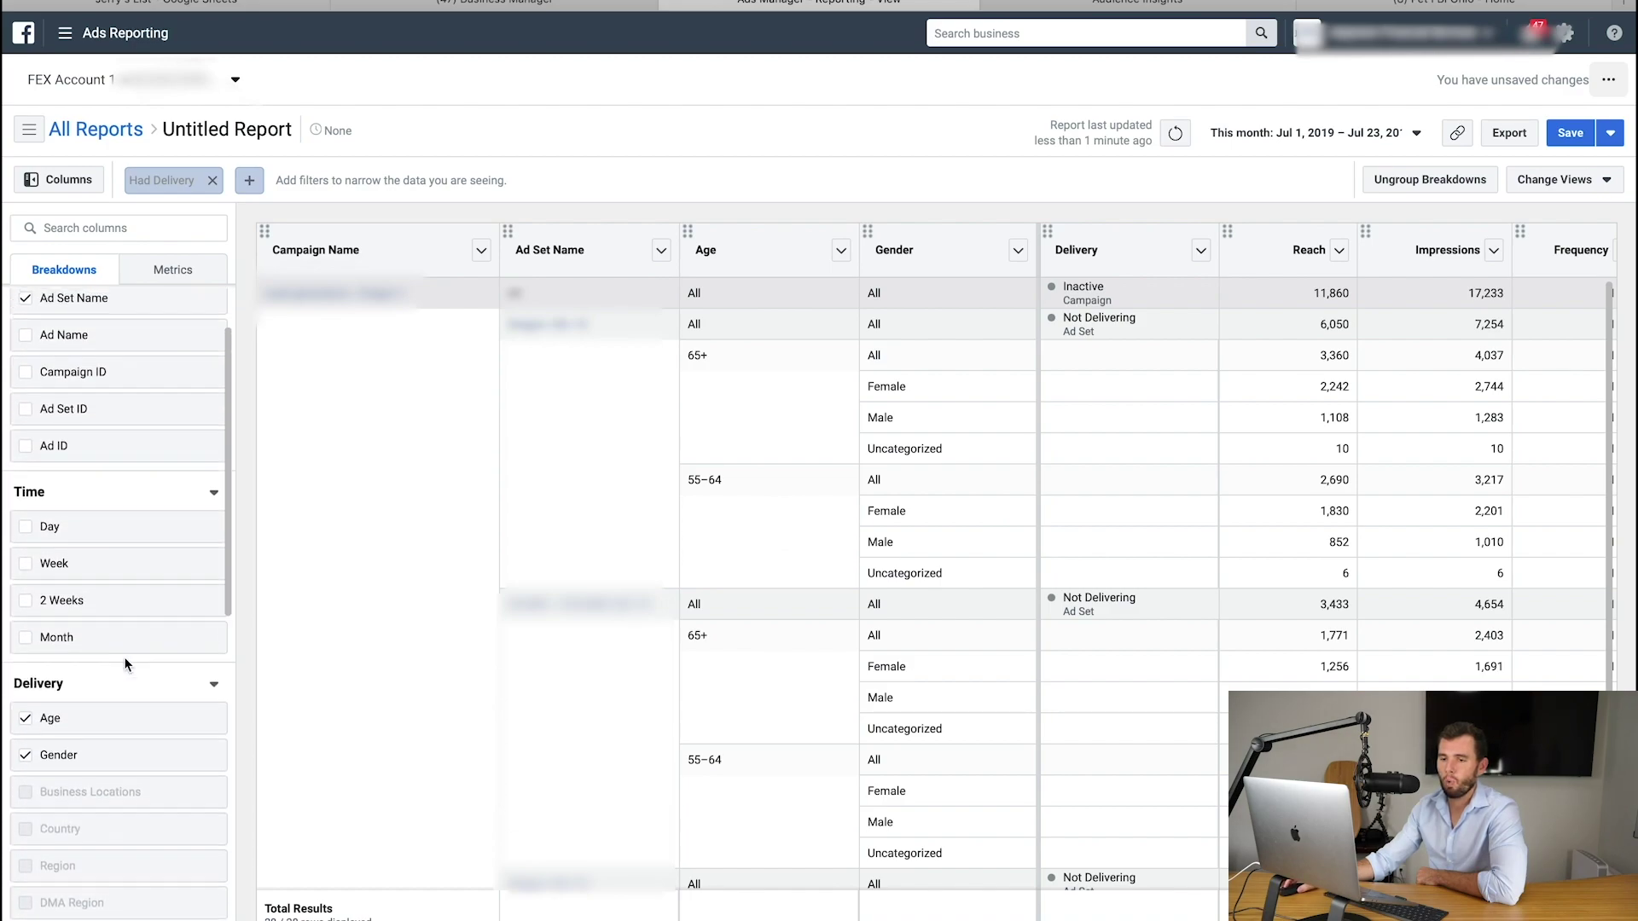
scroll(132, 645, up, 1)
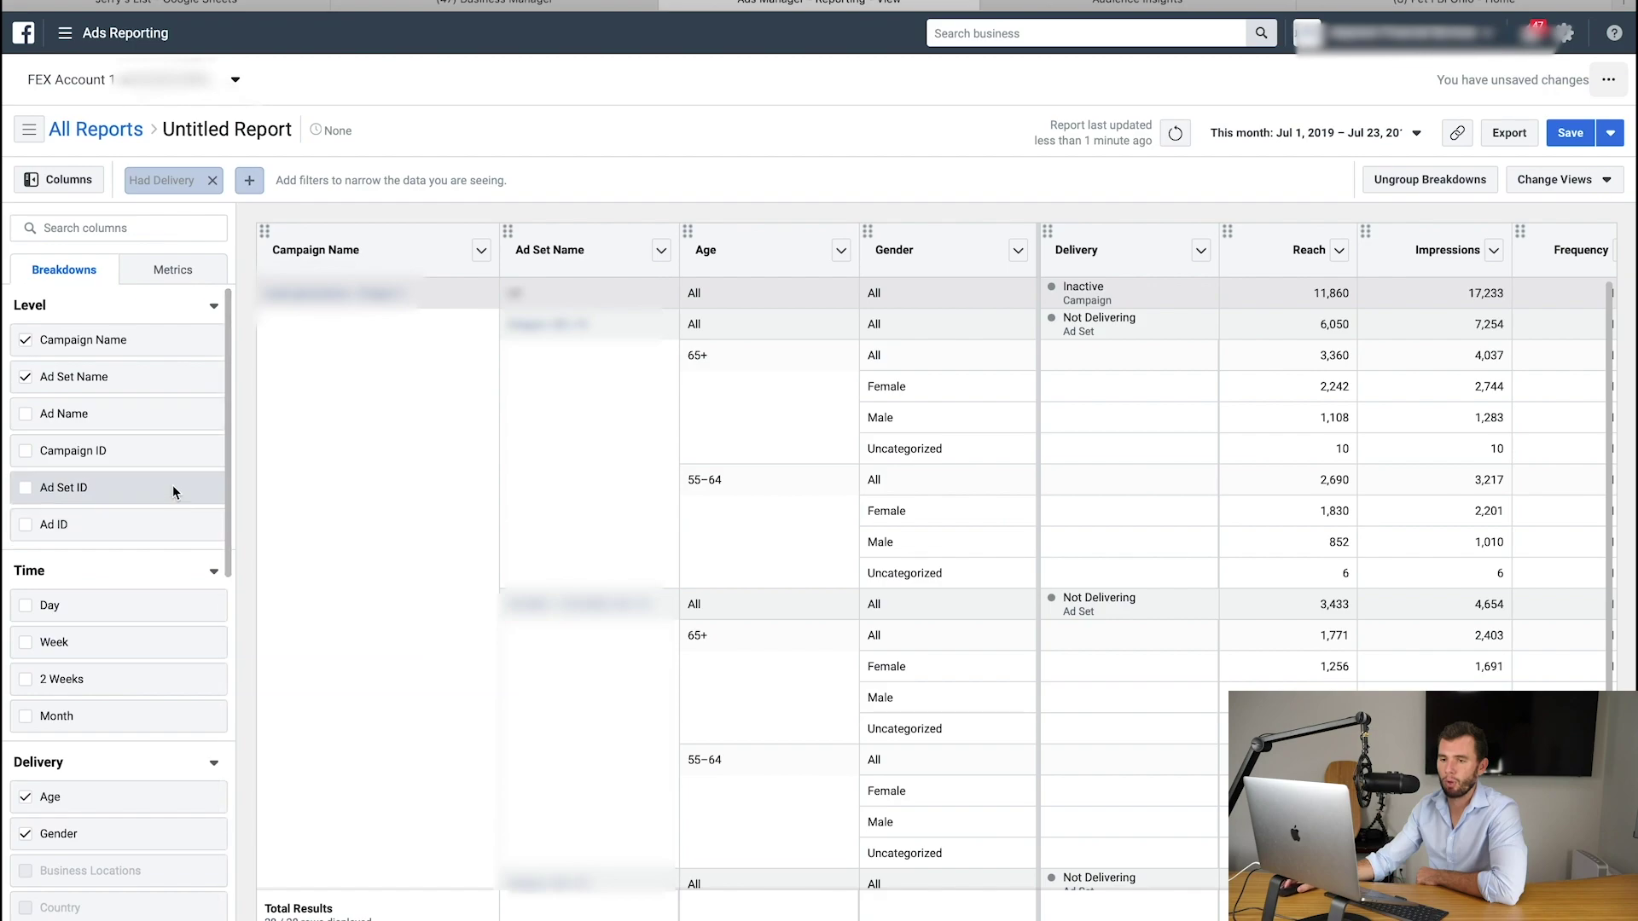
scroll(90, 414, down, 5)
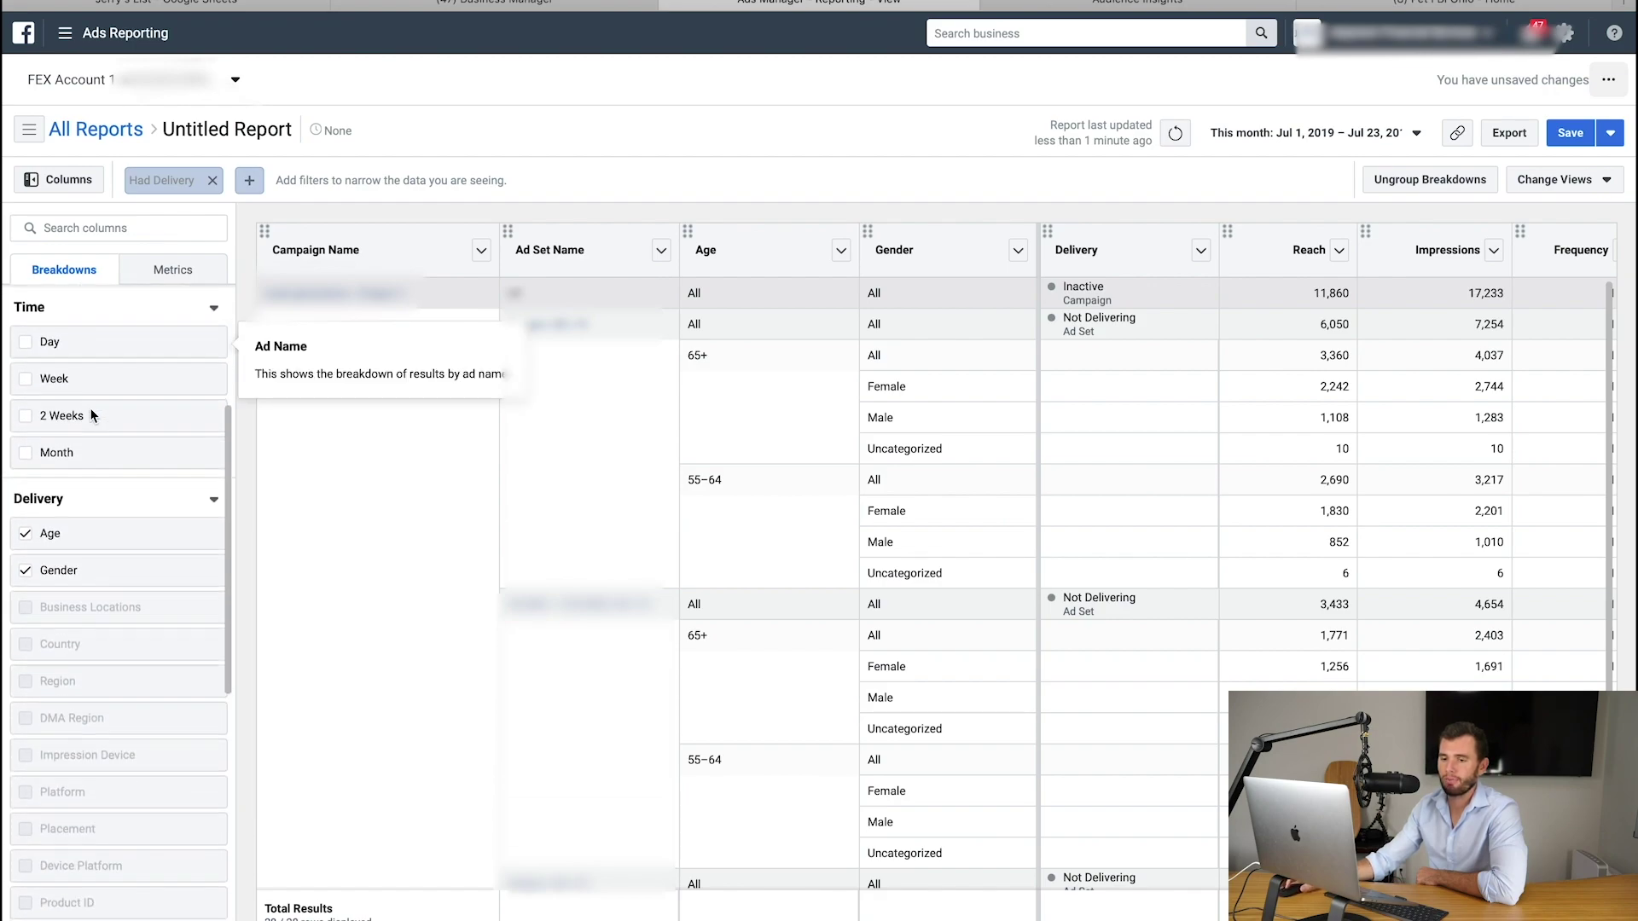
scroll(80, 475, up, 5)
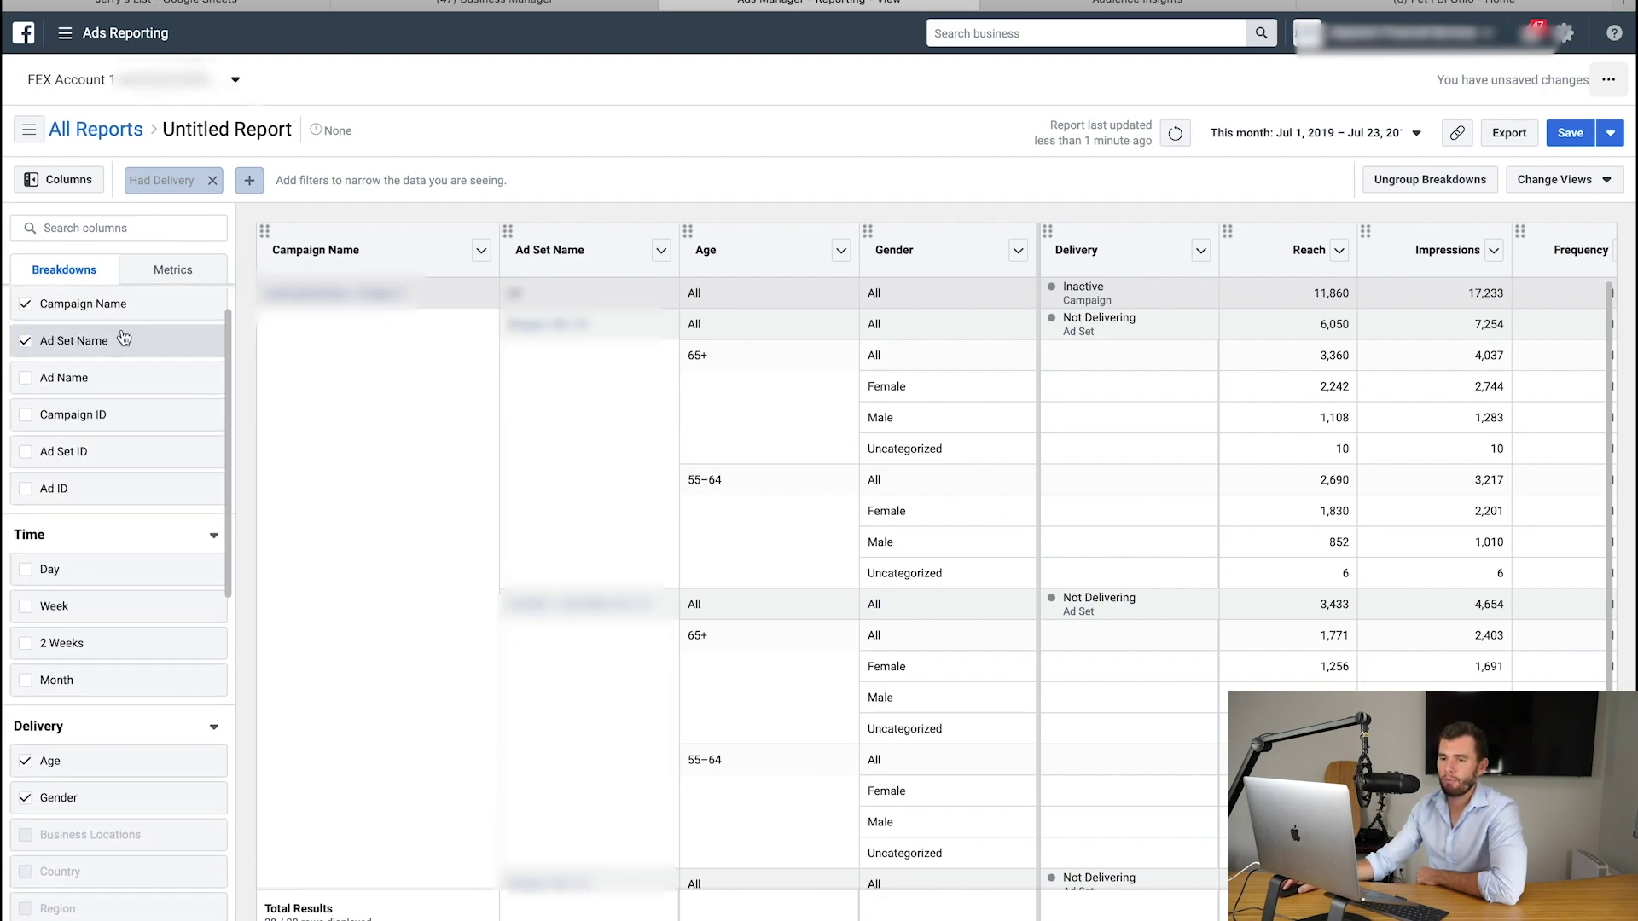
click(163, 280)
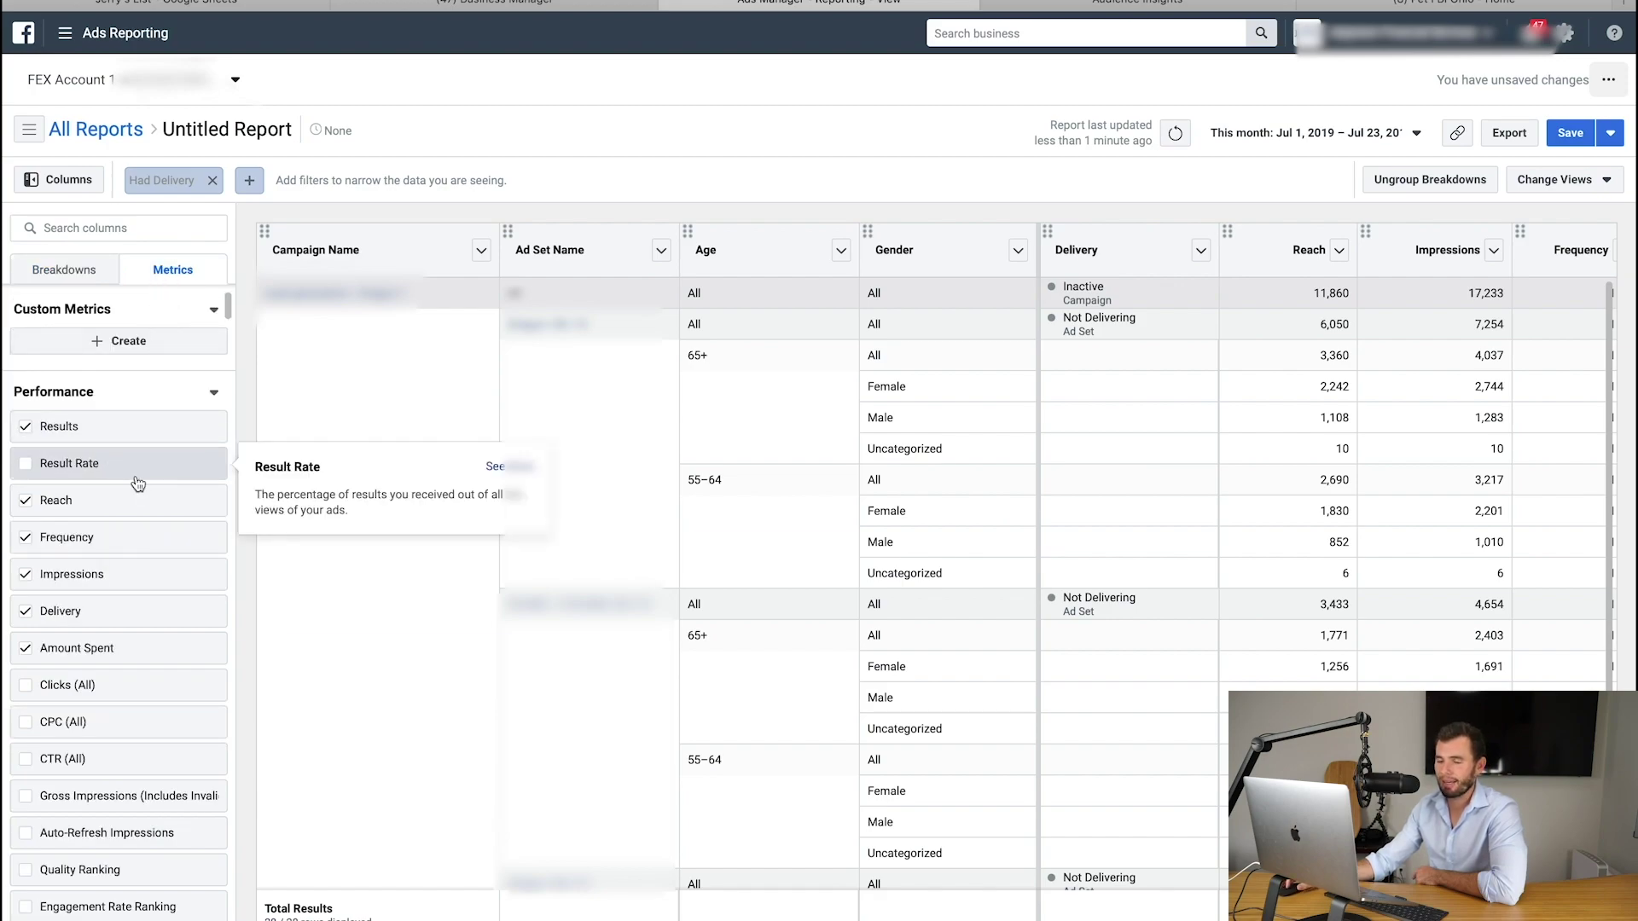
scroll(116, 470, down, 2)
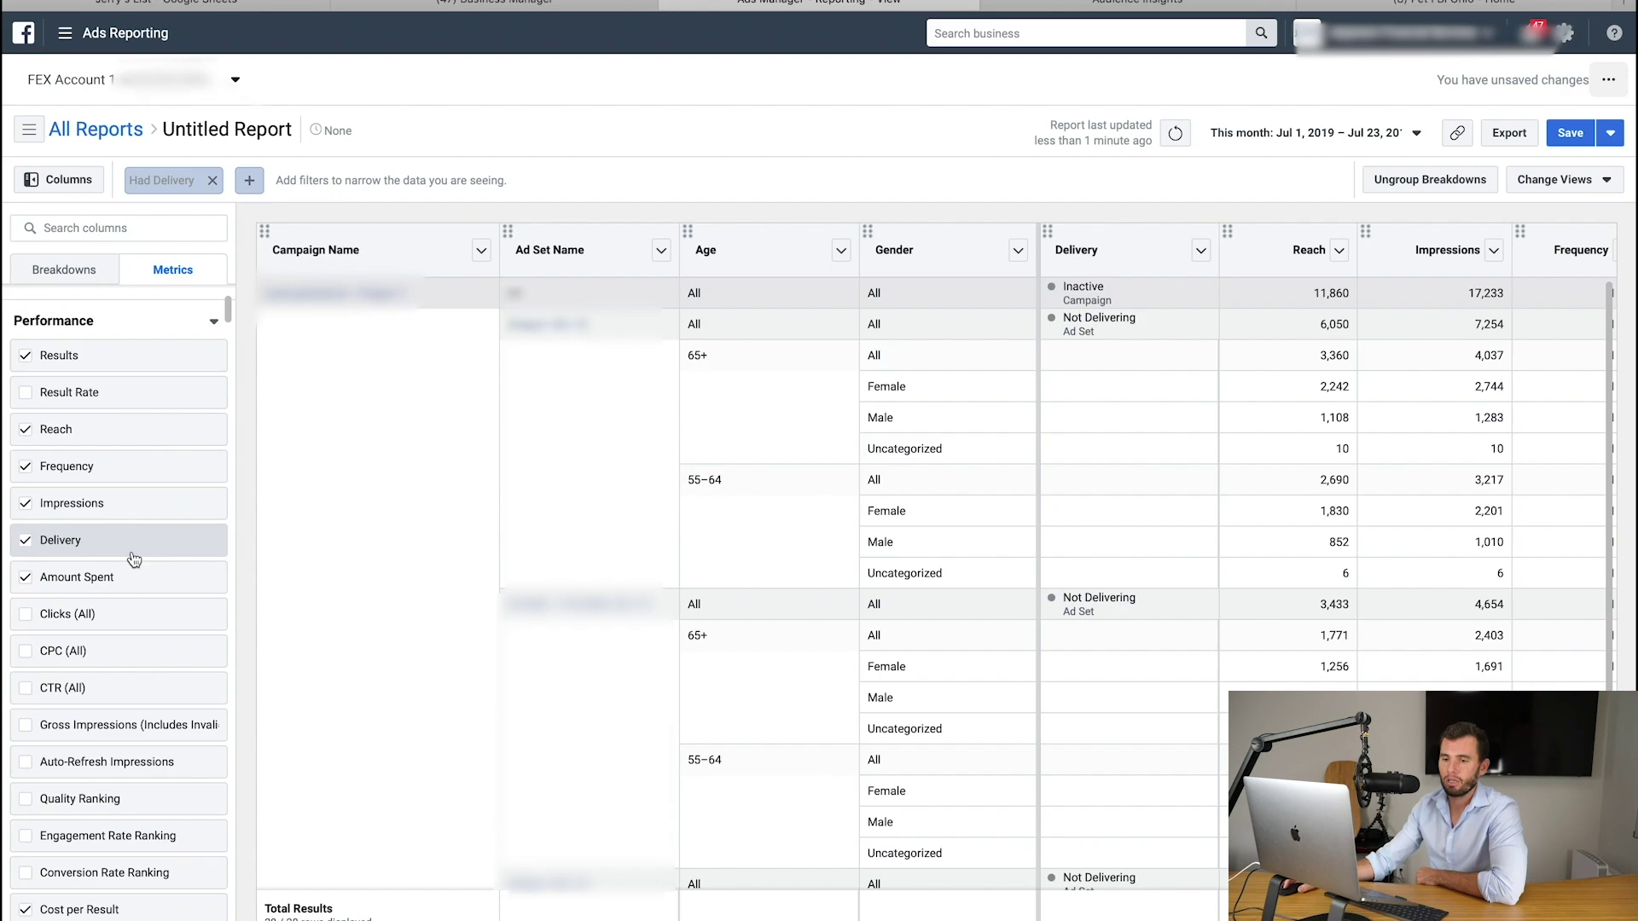
mouse_move(124, 555)
scroll(128, 557, down, 1)
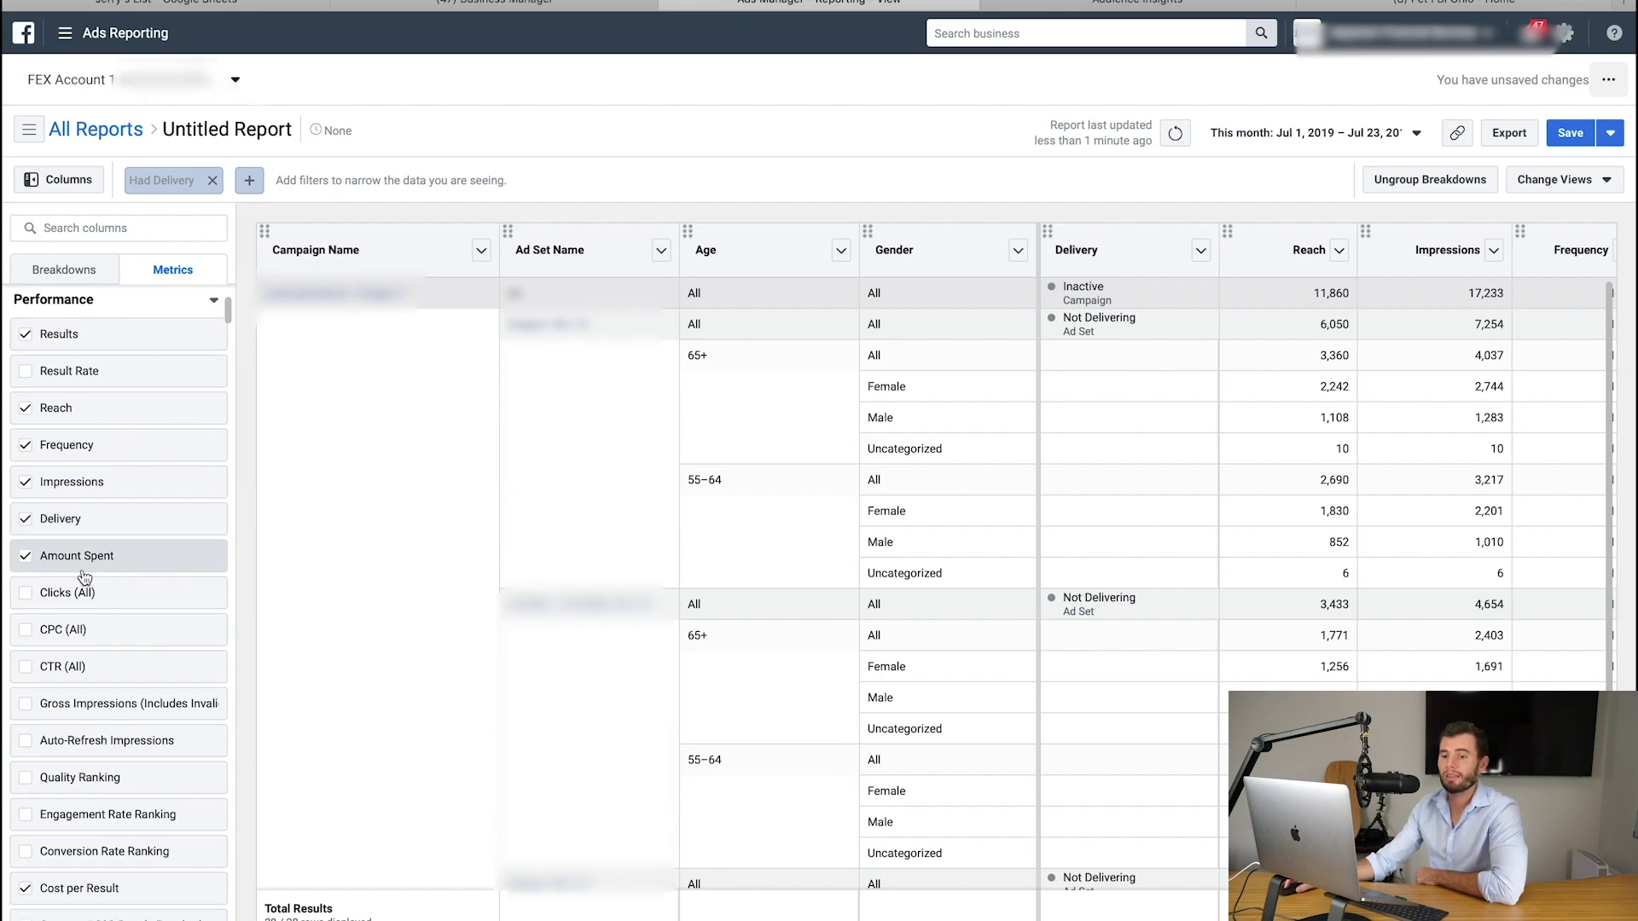
scroll(163, 609, down, 1)
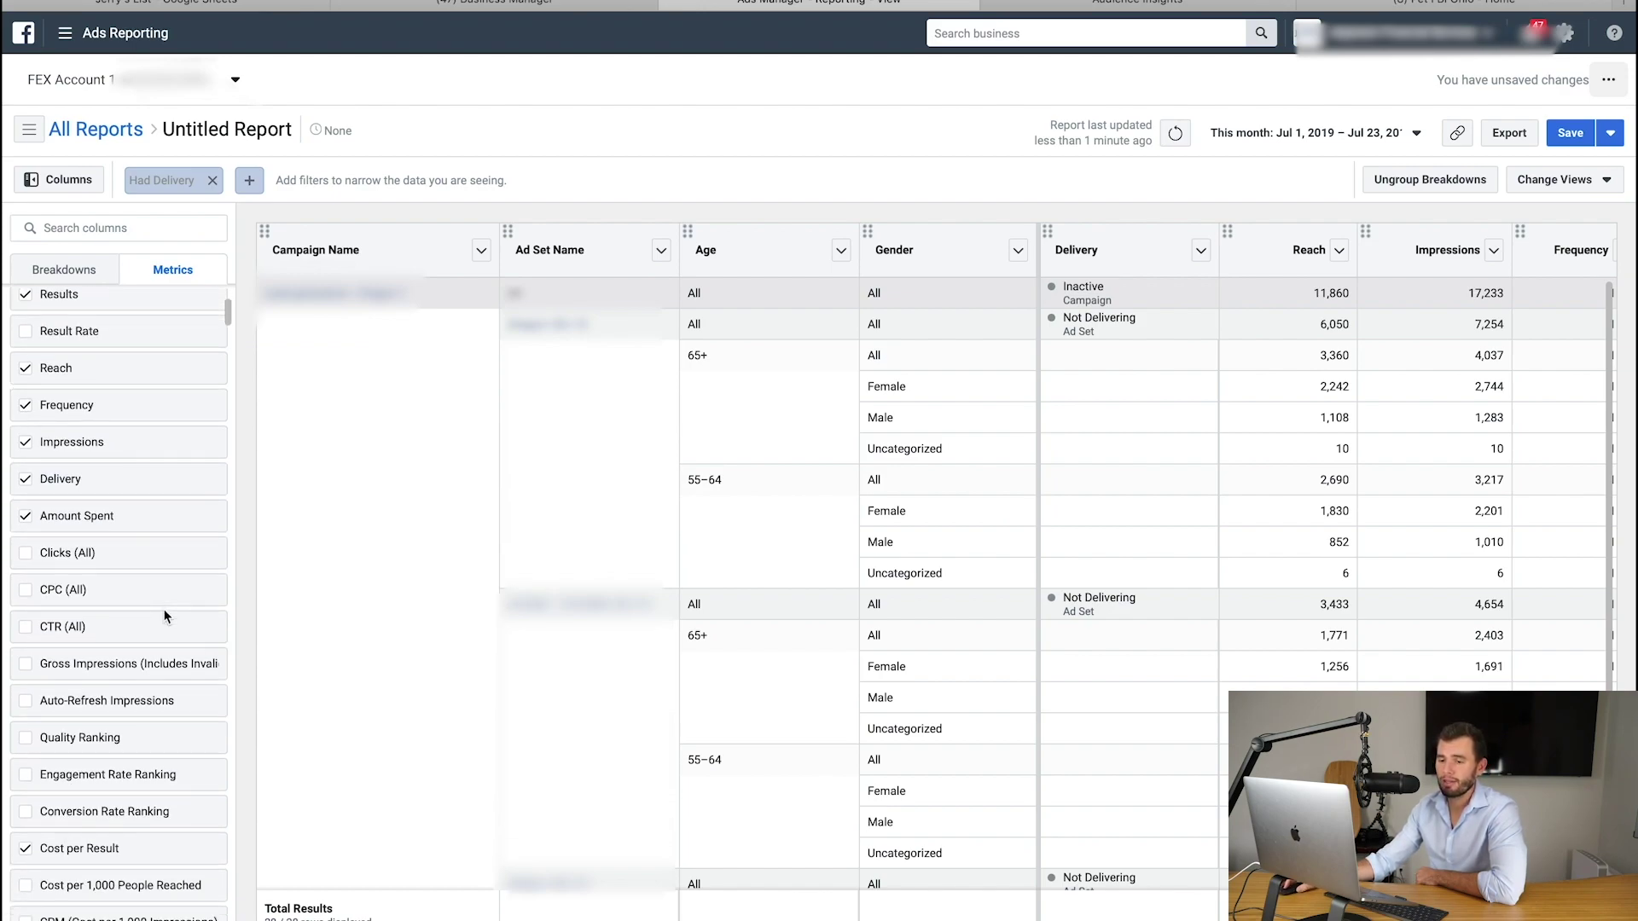
mouse_move(160, 607)
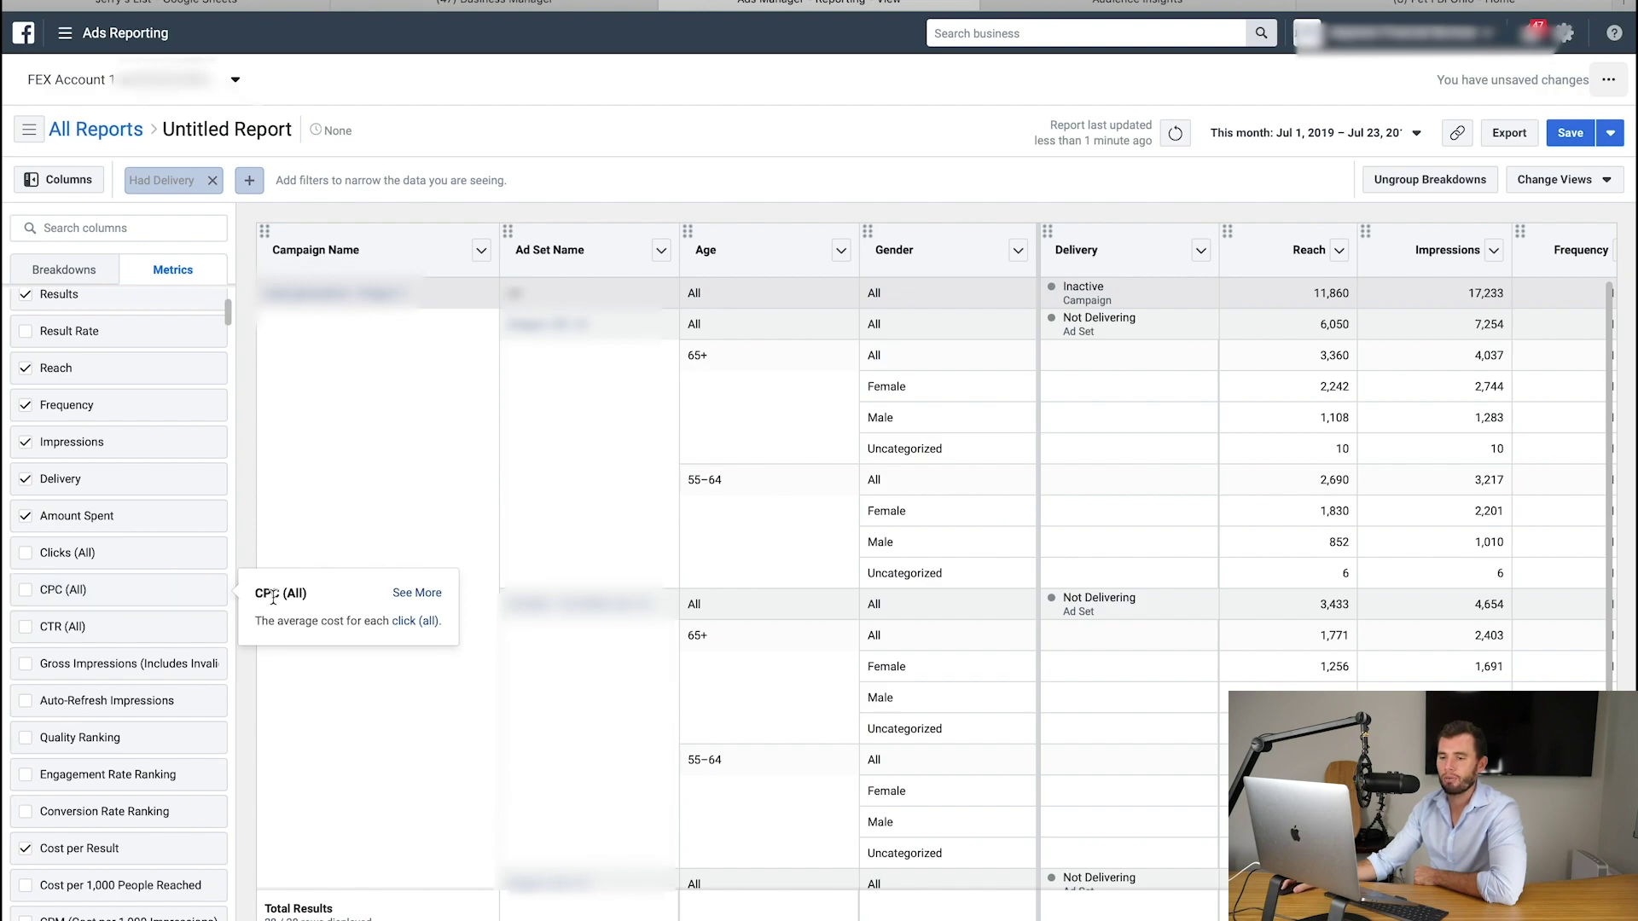
click(416, 594)
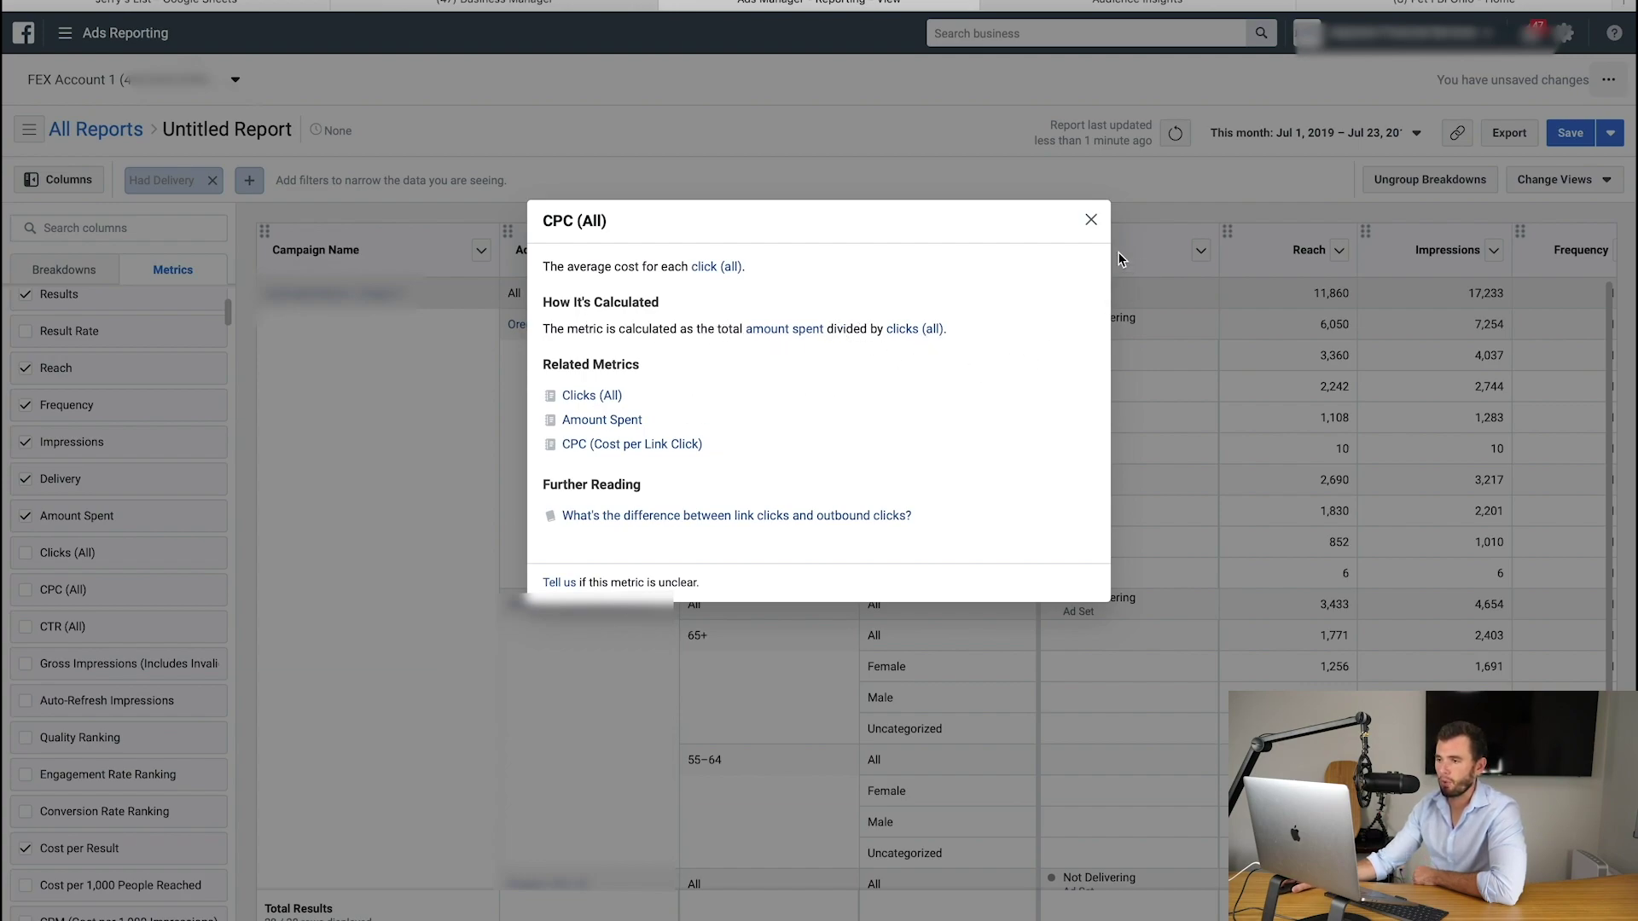
click(1091, 220)
Add CPC (All), CTR (All) and CPM metric columns to the report
scroll(119, 570, down, 1)
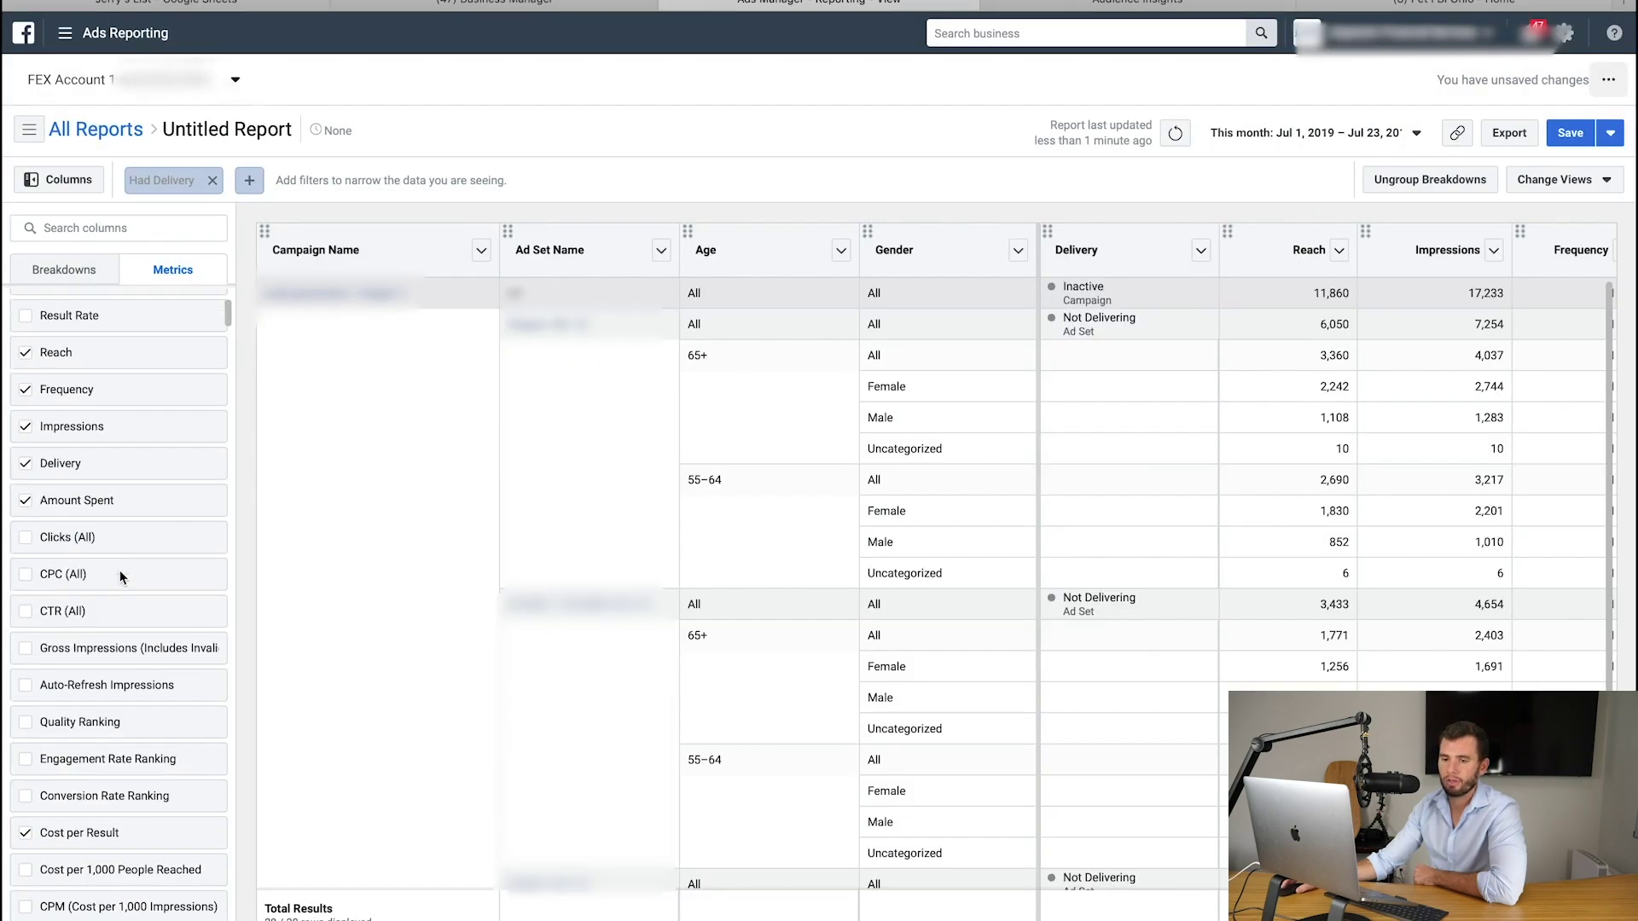
click(43, 531)
click(43, 567)
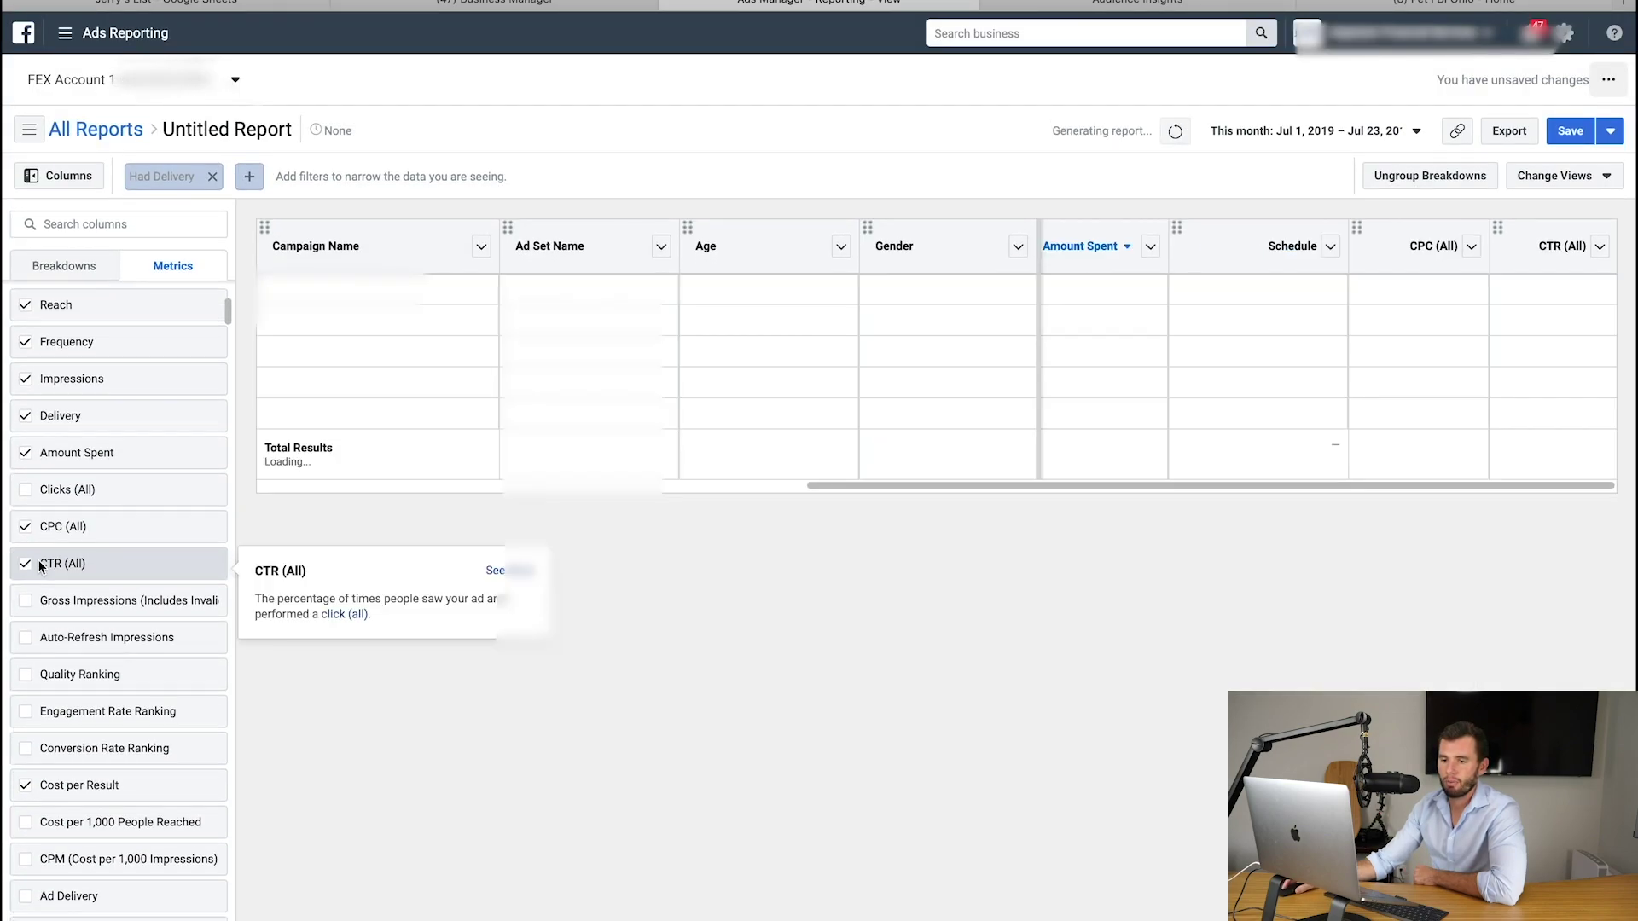
scroll(148, 603, down, 5)
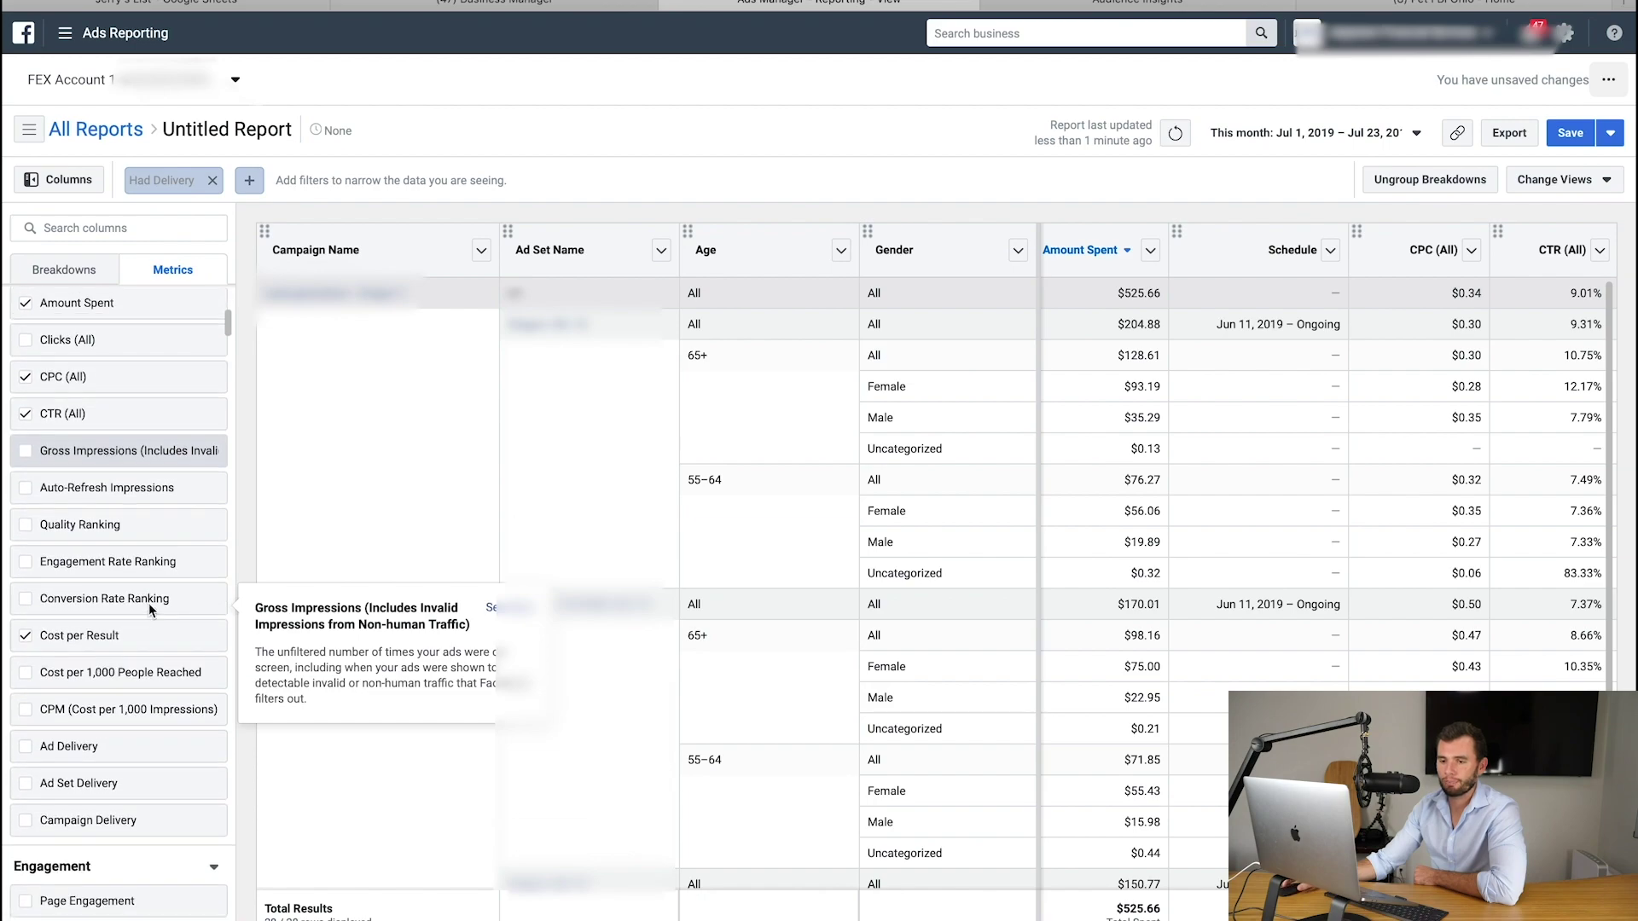
click(26, 560)
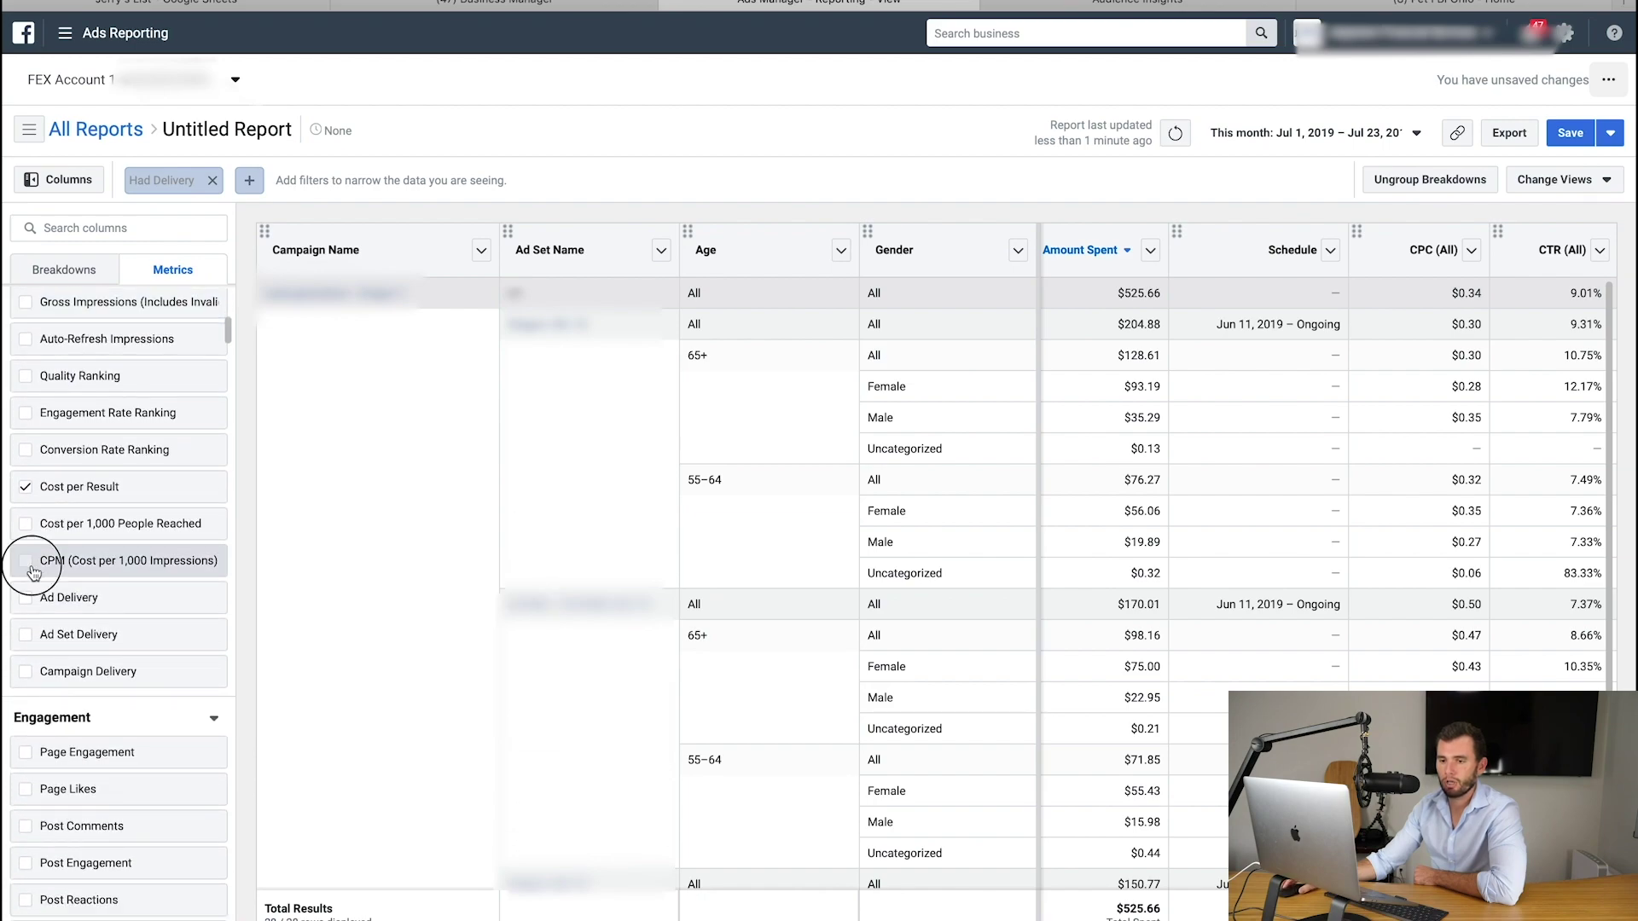
mouse_move(166, 628)
Scroll through the video metrics list in the Metrics tab
scroll(164, 629, down, 5)
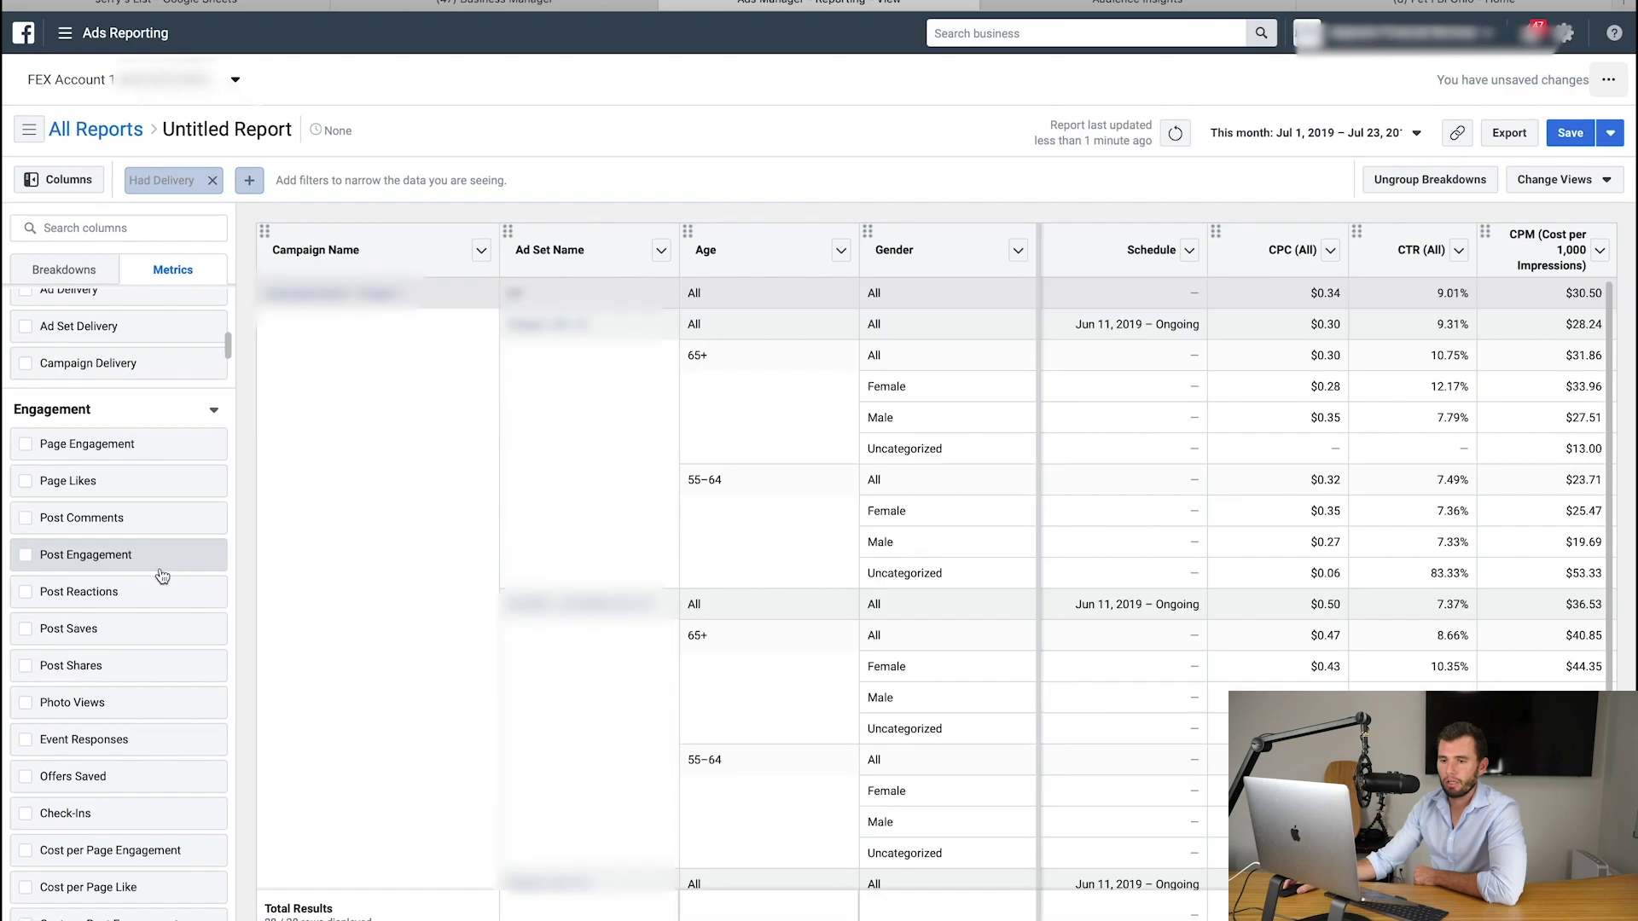
mouse_move(174, 585)
scroll(174, 586, down, 2)
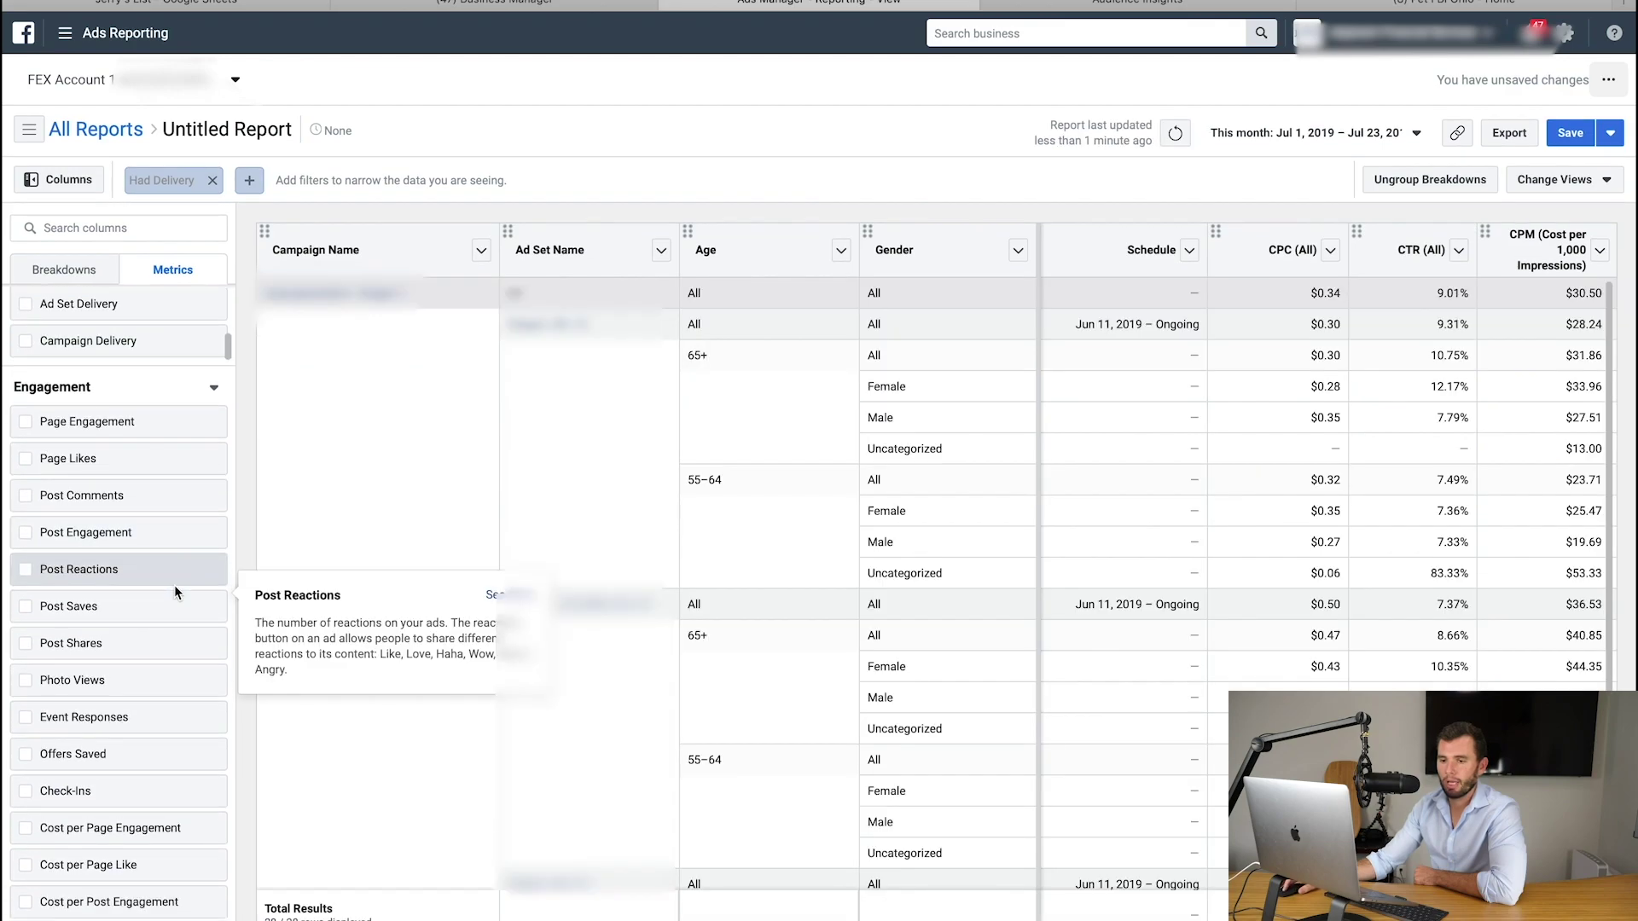
scroll(174, 586, down, 10)
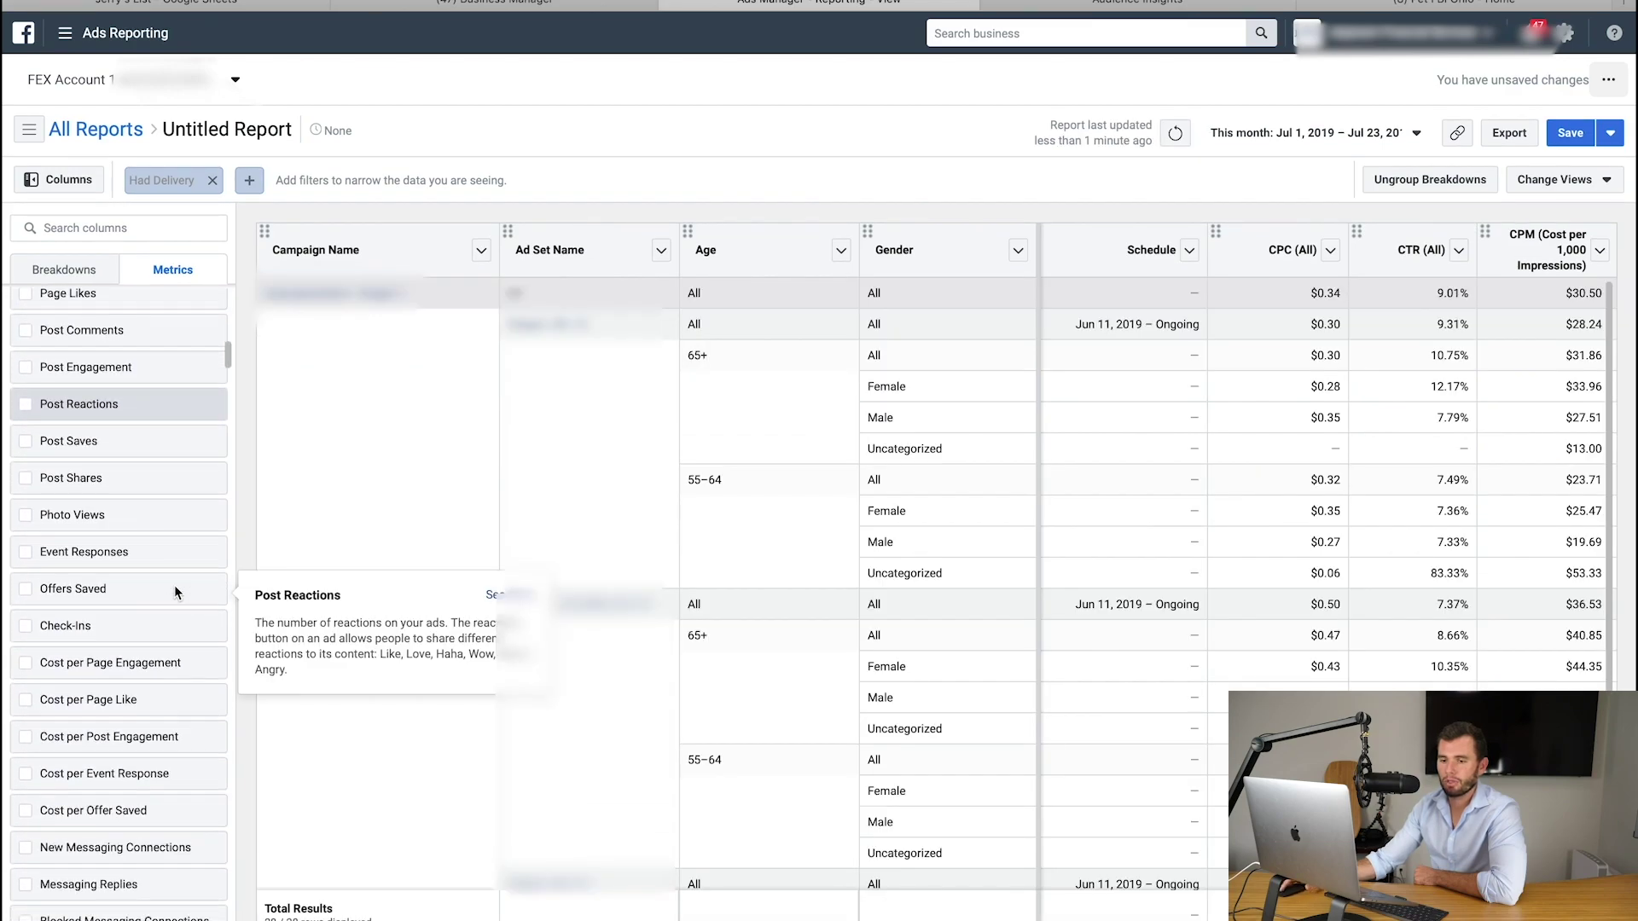
scroll(174, 586, down, 10)
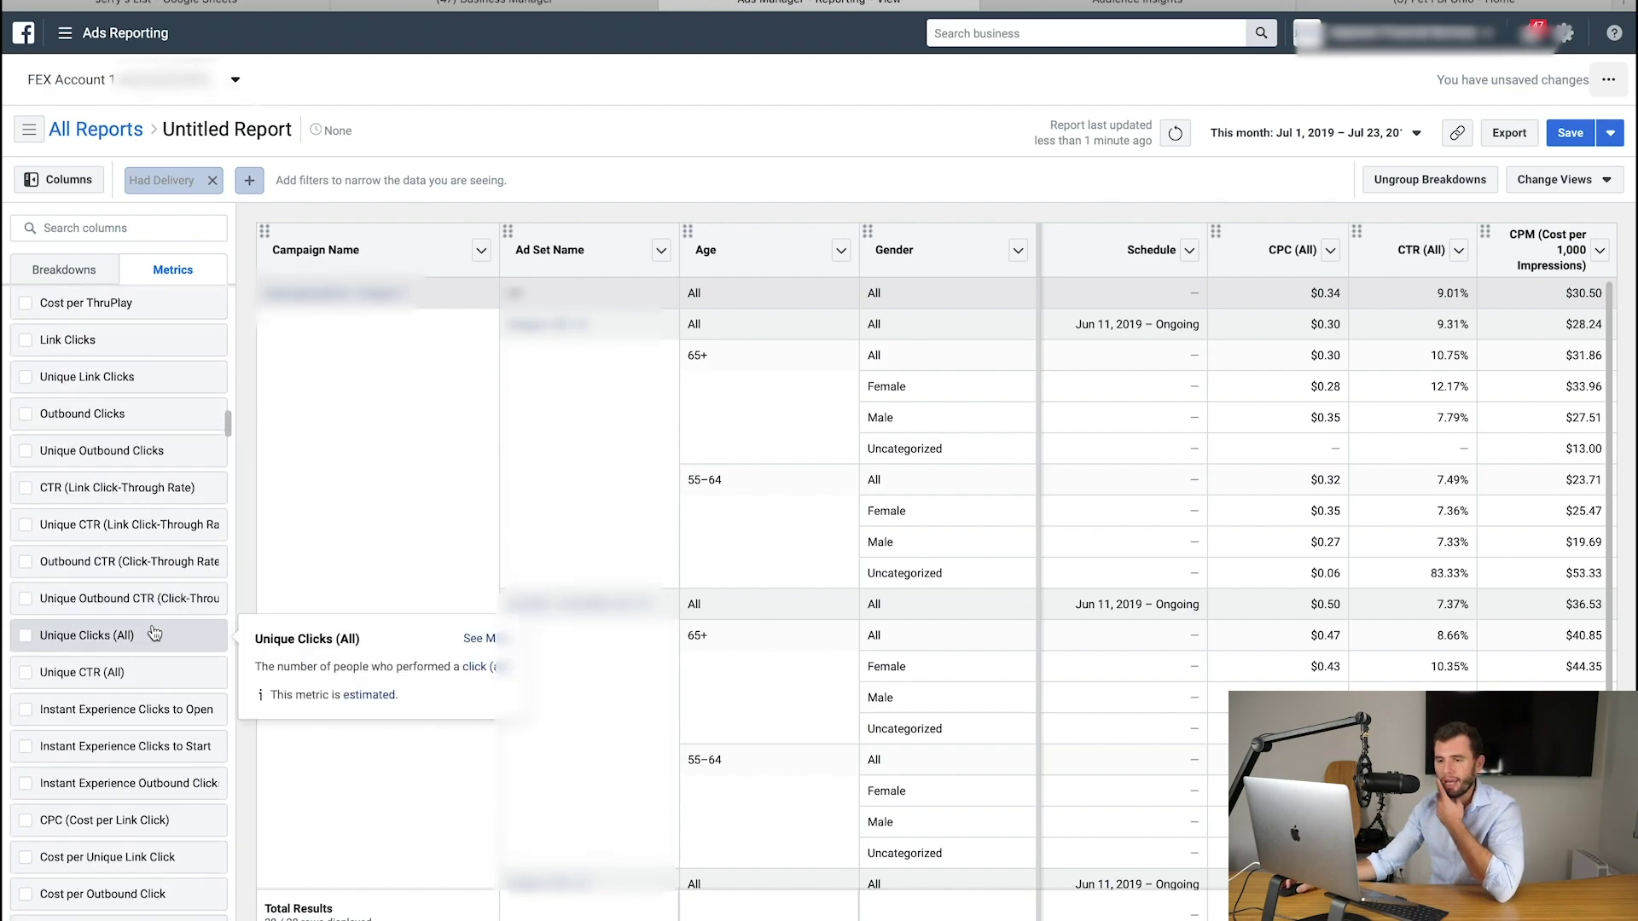
scroll(155, 633, up, 4)
scroll(155, 633, up, 7)
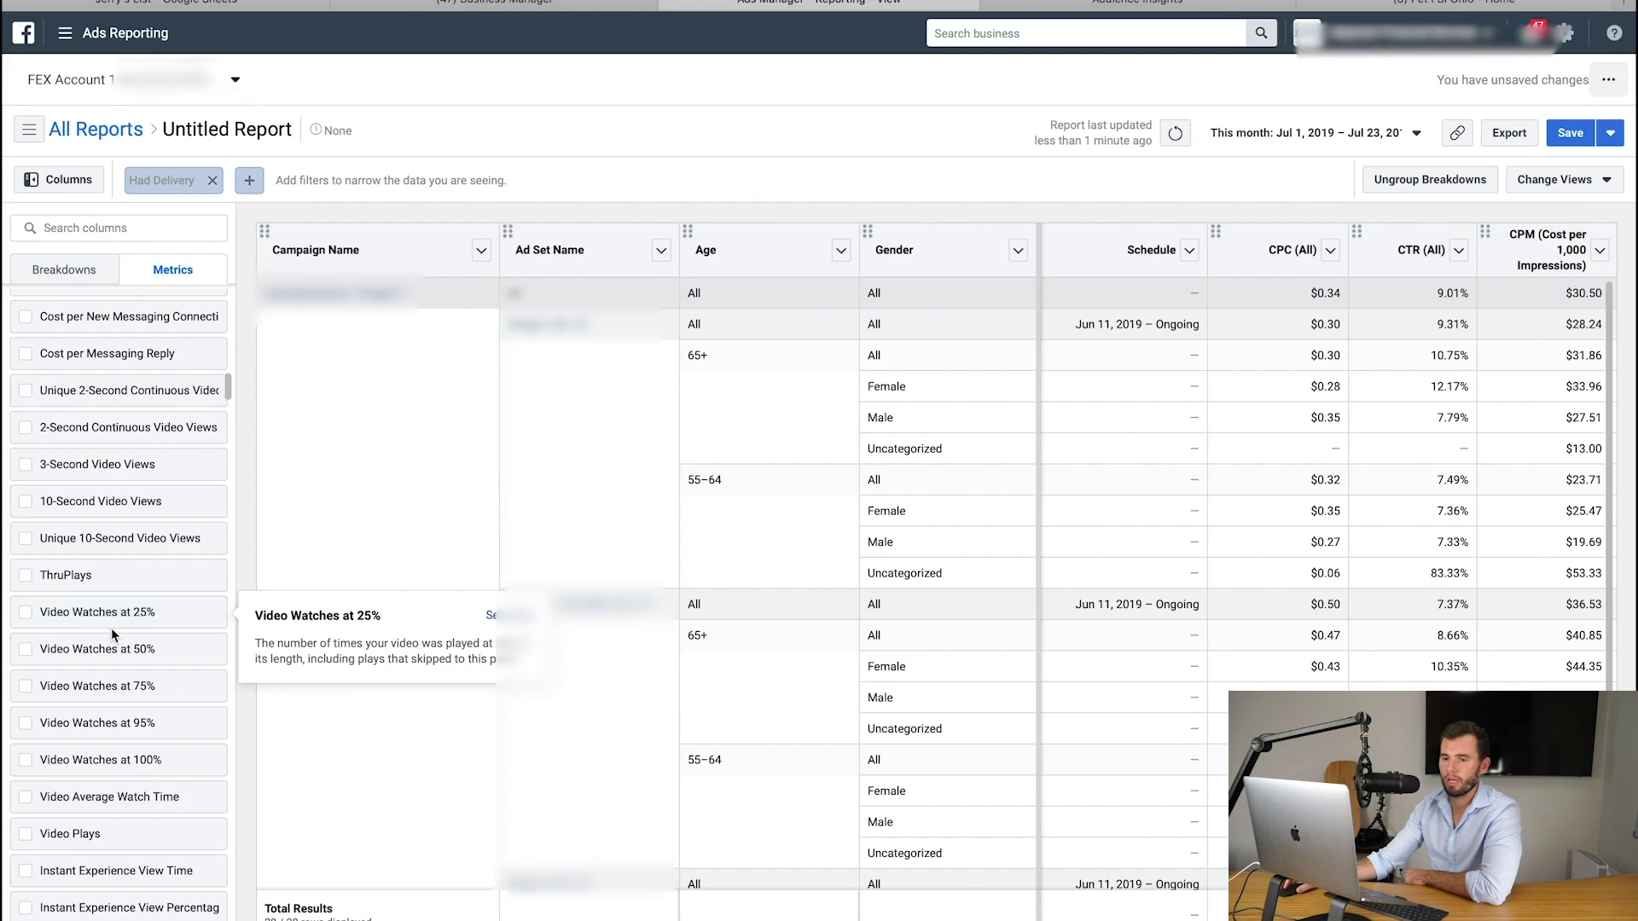
scroll(111, 630, up, 1)
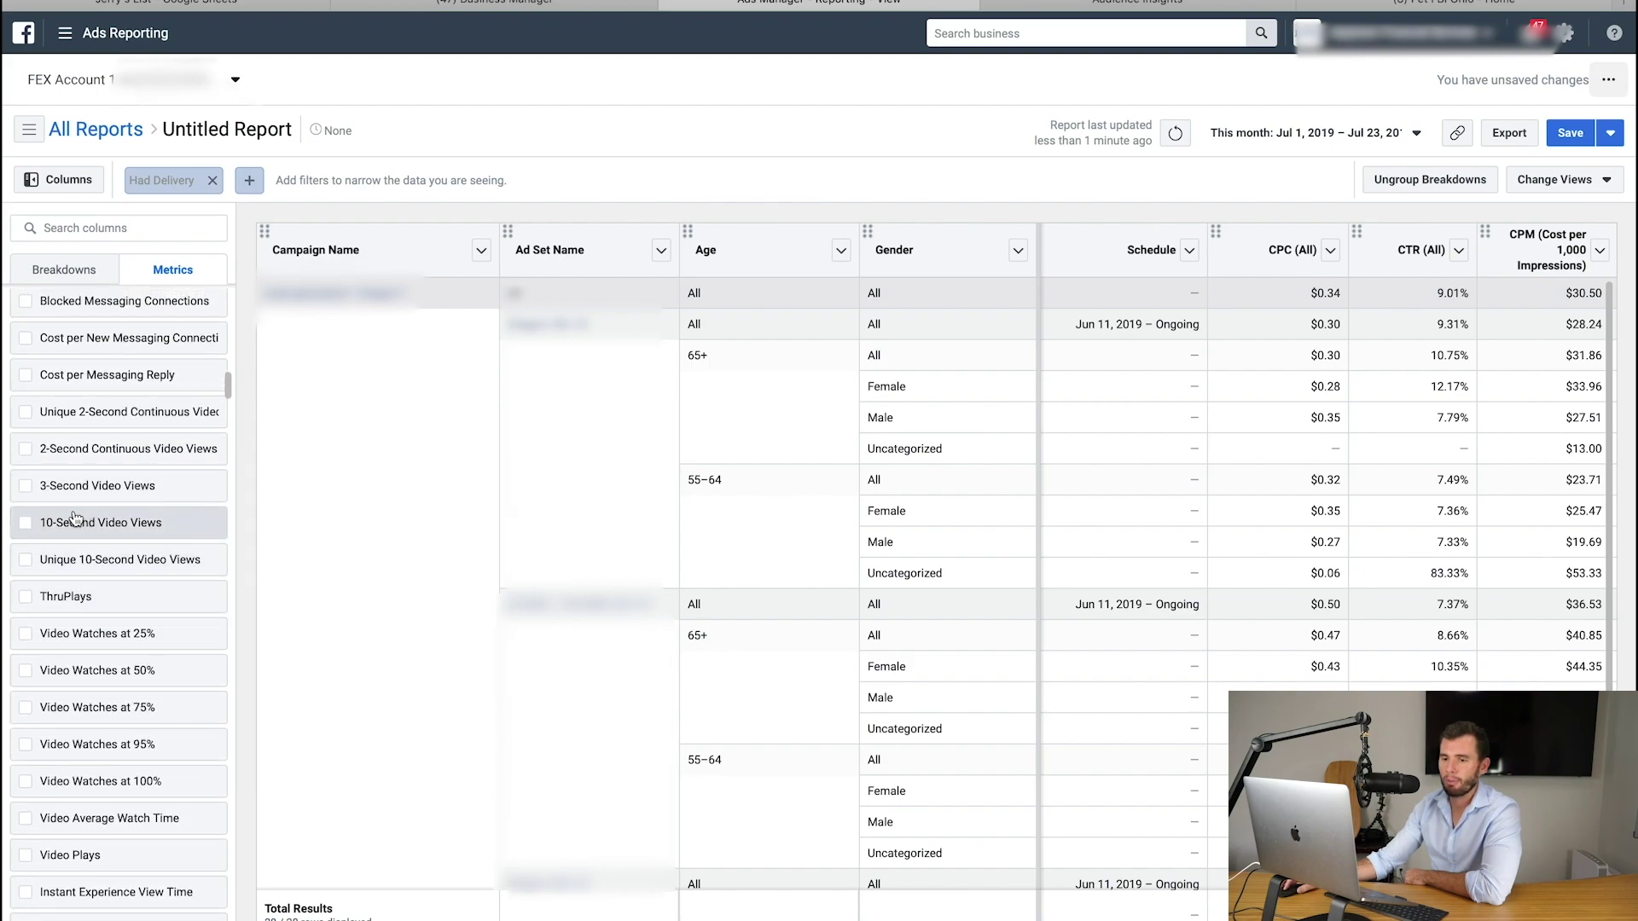
Find and add the Leads (Form) and Cost per Lead (Form) metric columns
mouse_move(133, 534)
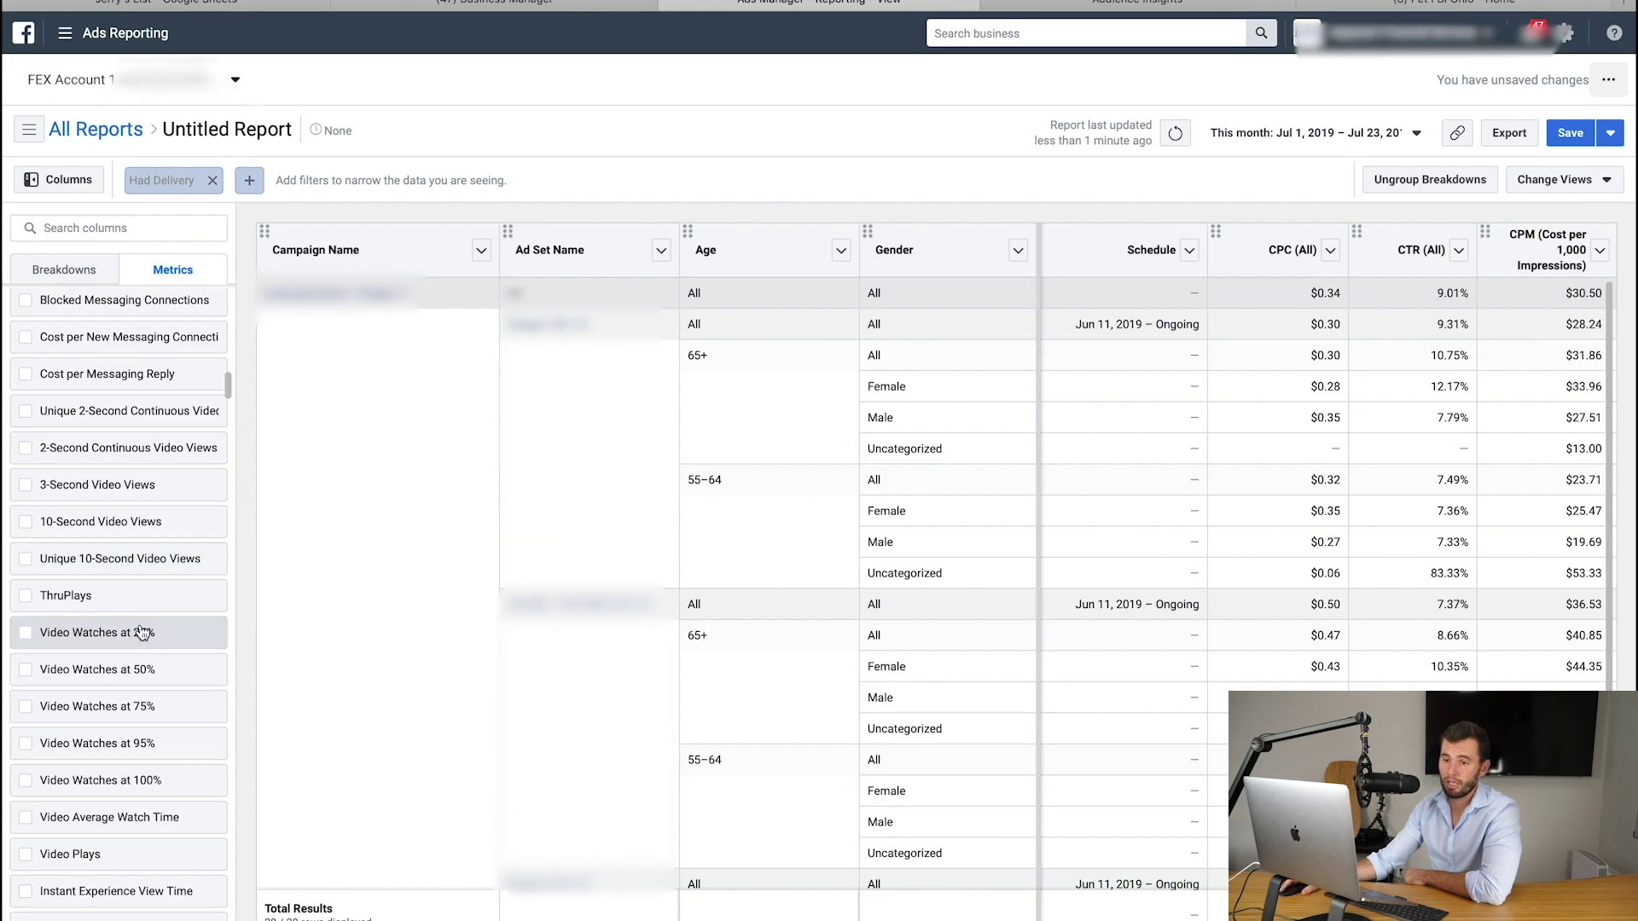
scroll(143, 632, down, 4)
scroll(142, 632, down, 15)
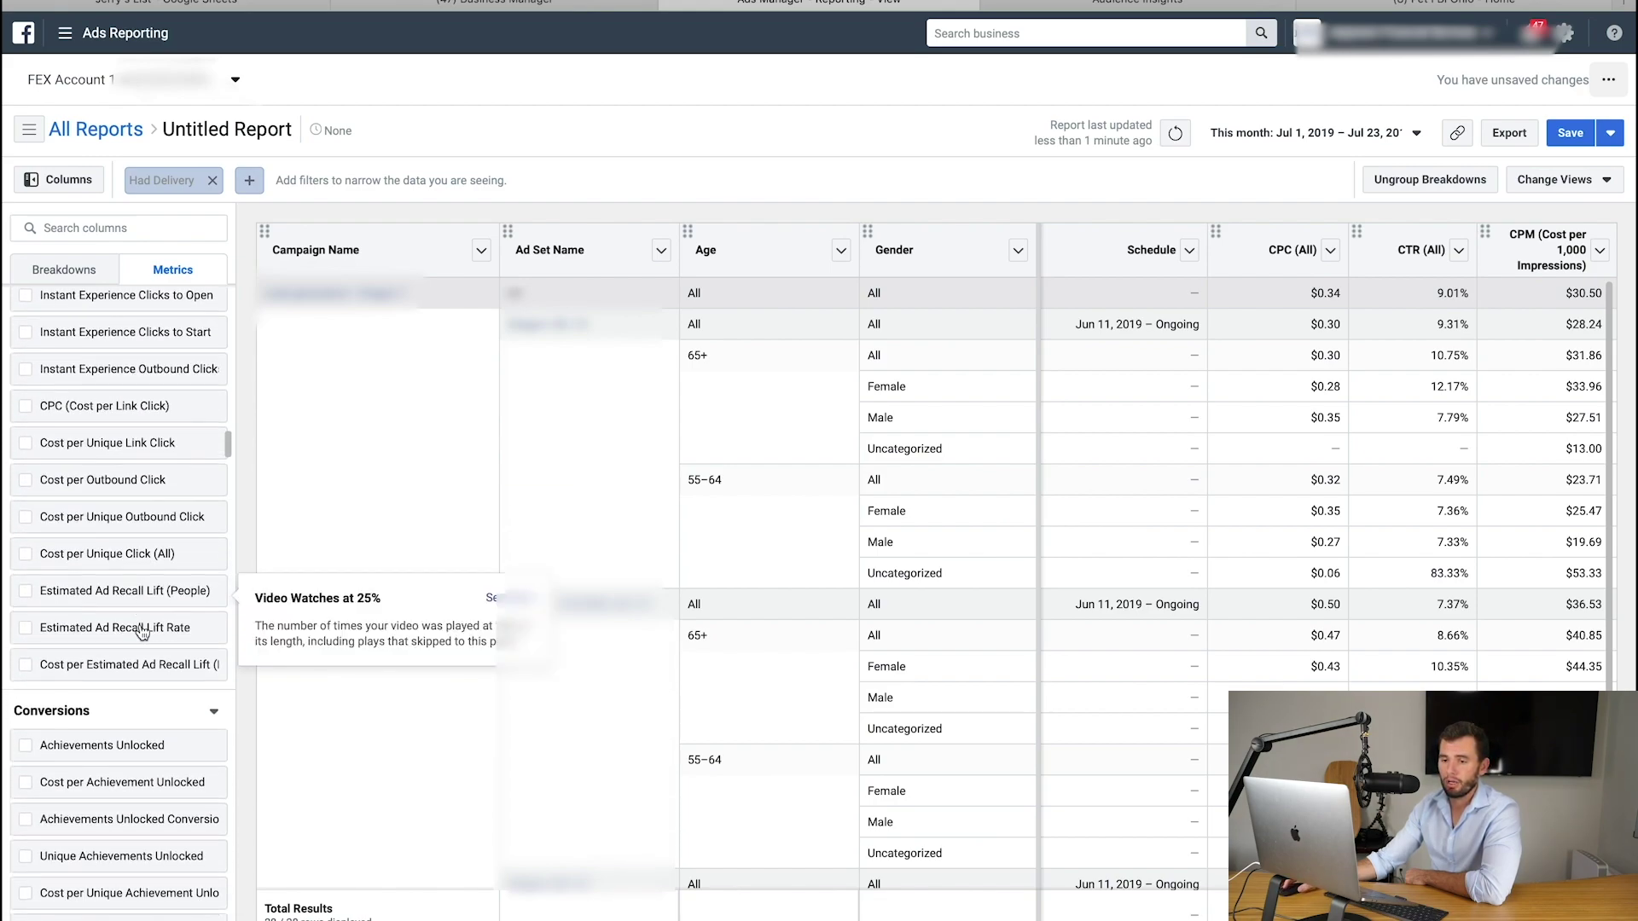
scroll(141, 631, down, 15)
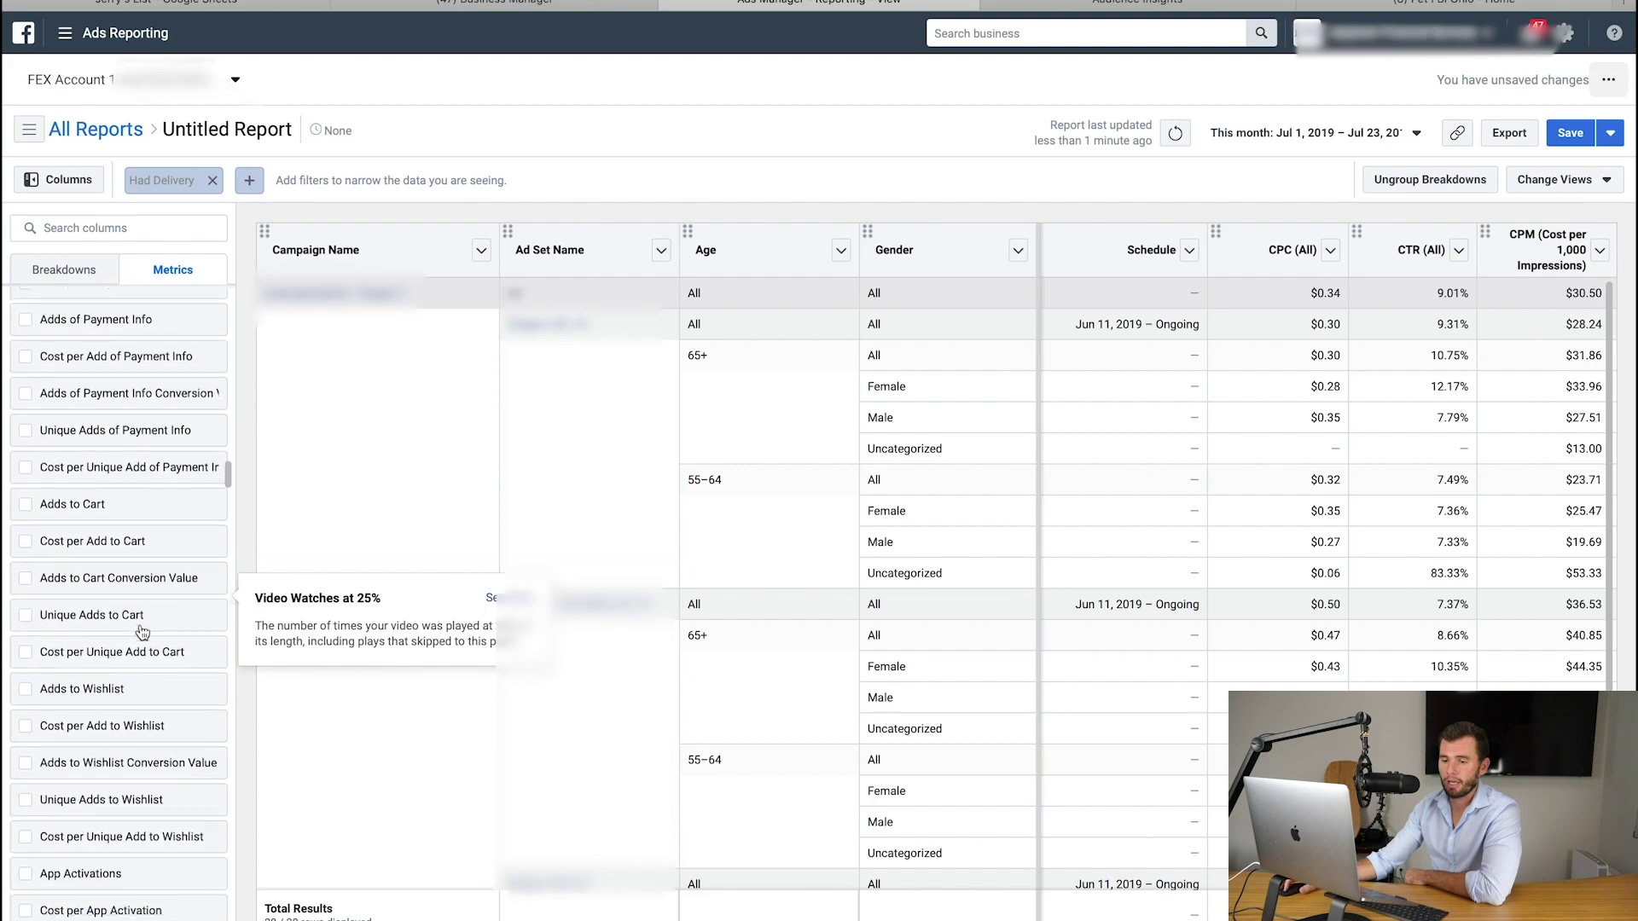
scroll(141, 632, down, 8)
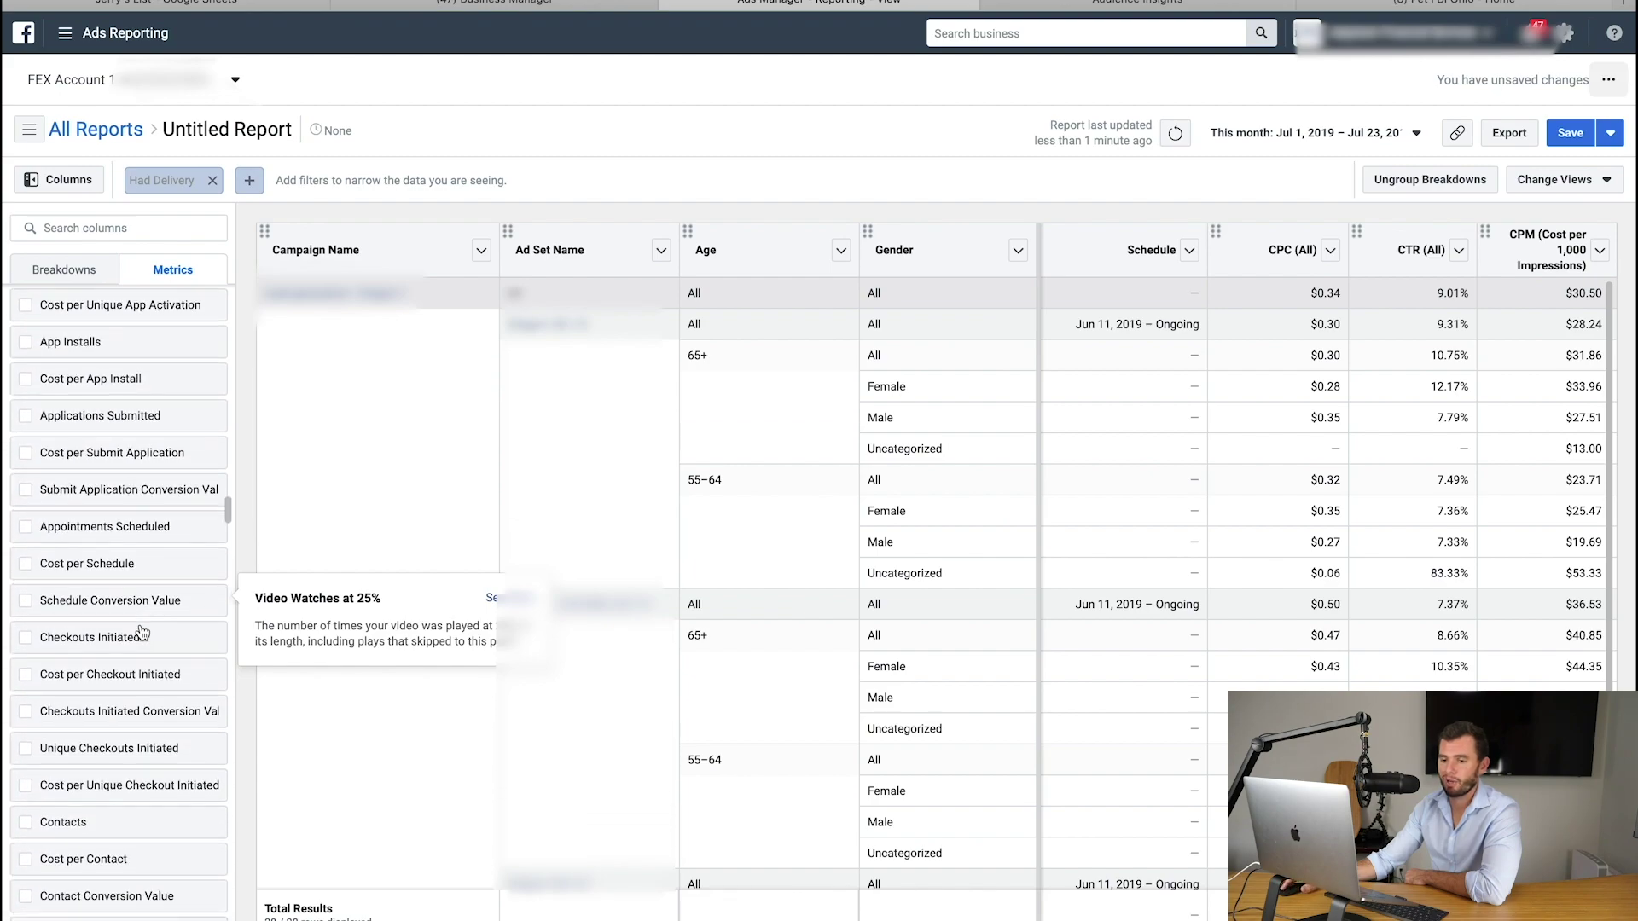
scroll(141, 631, down, 12)
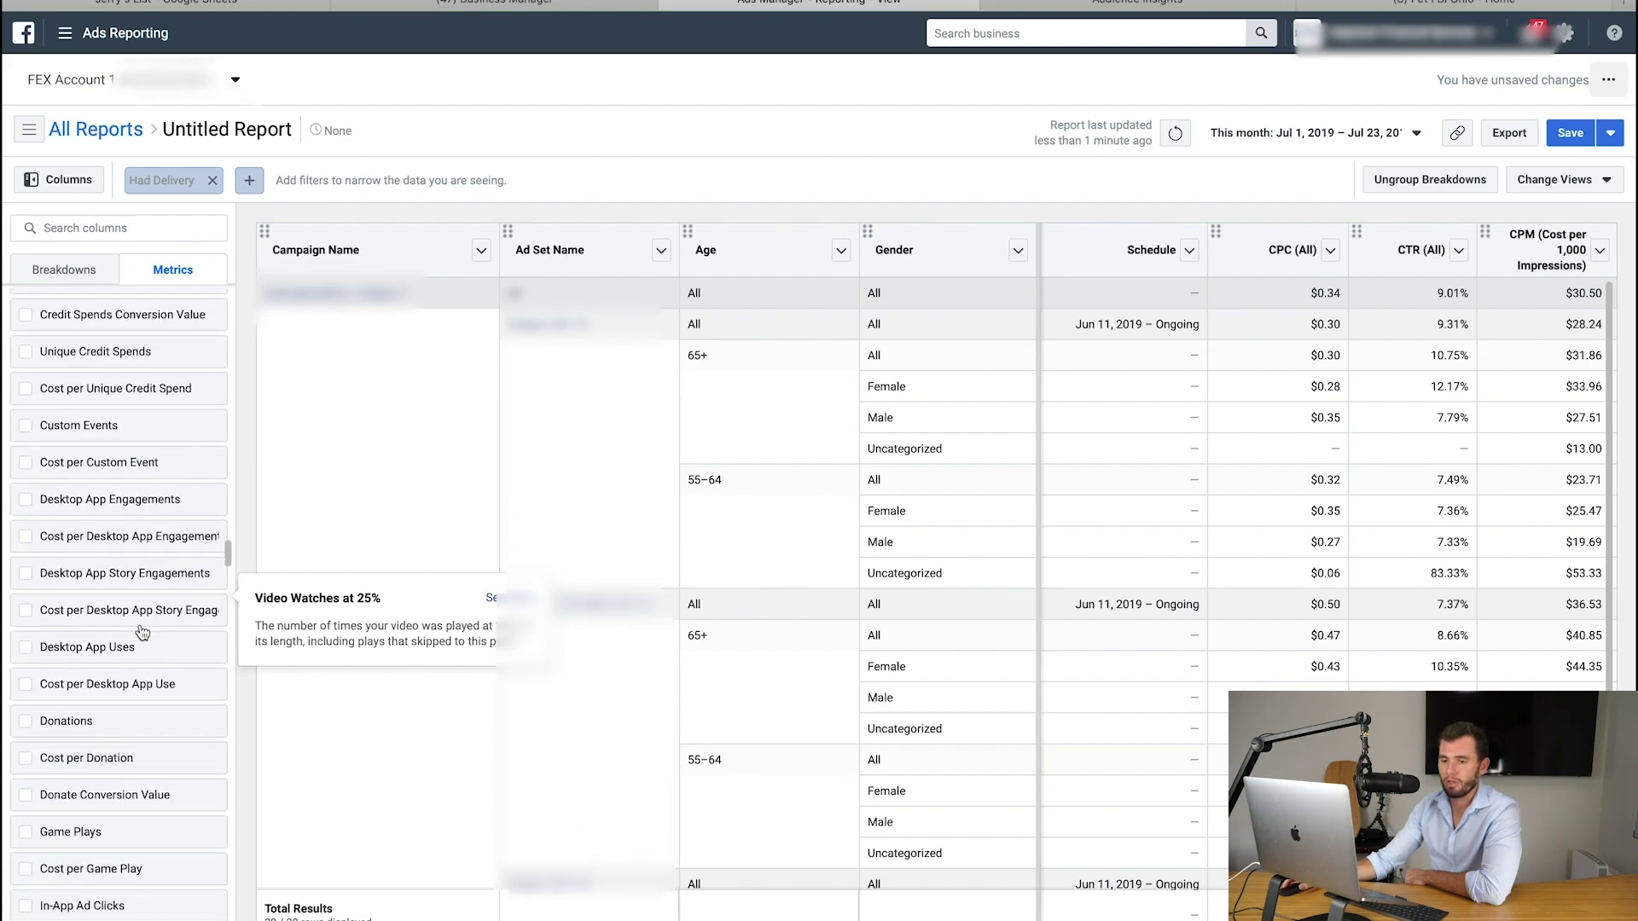
scroll(142, 631, down, 1)
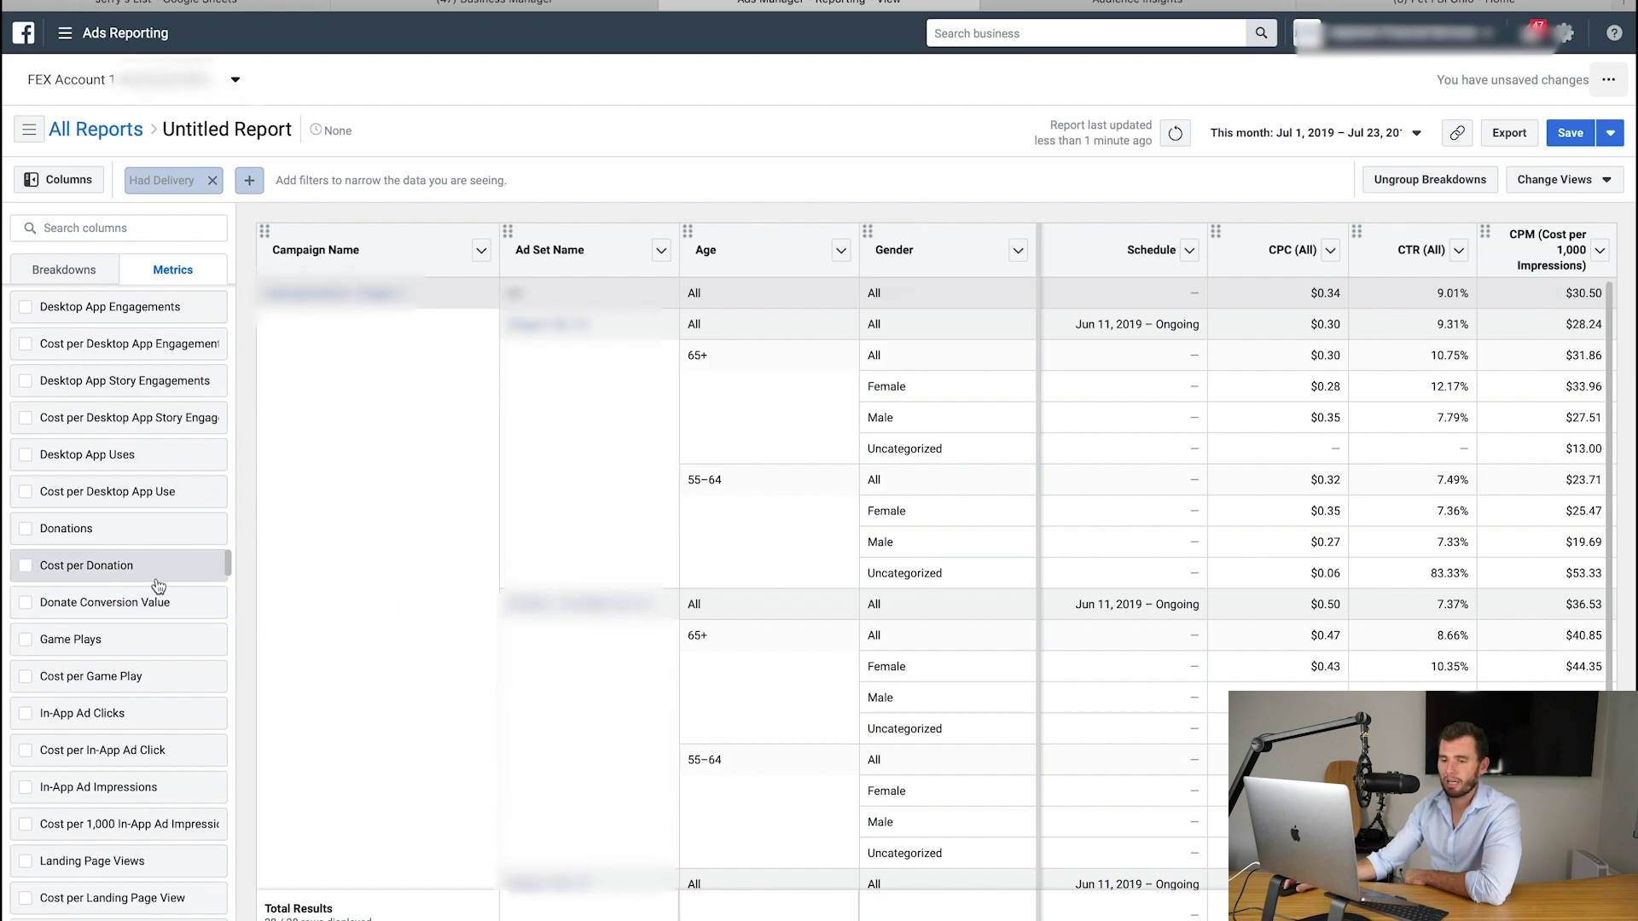
scroll(160, 603, down, 10)
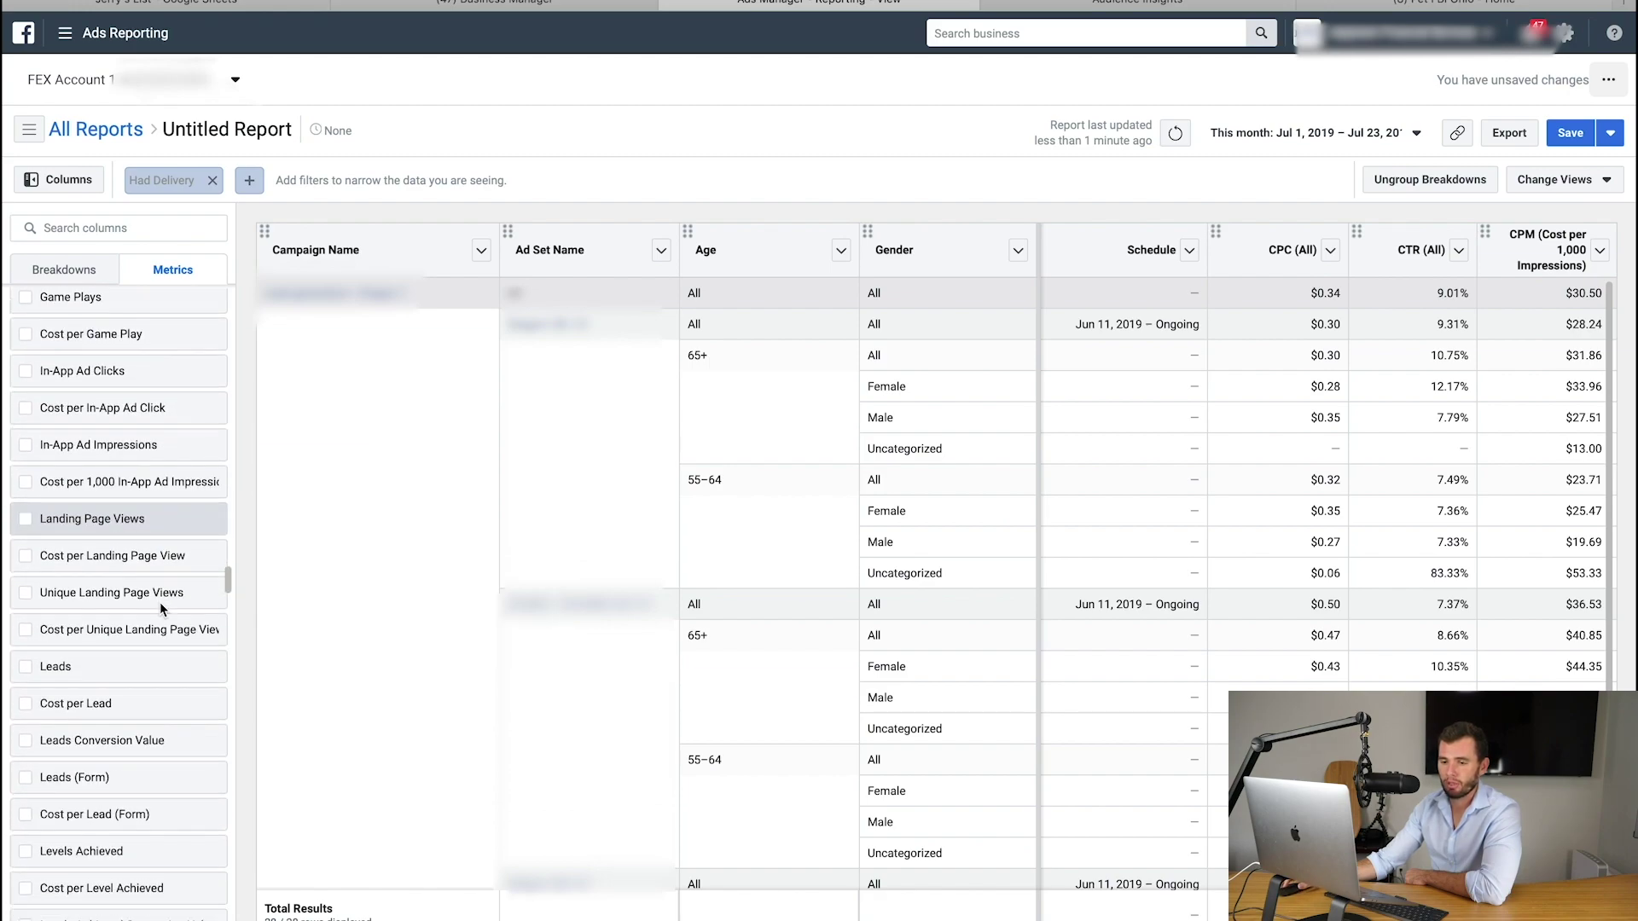
scroll(153, 555, up, 2)
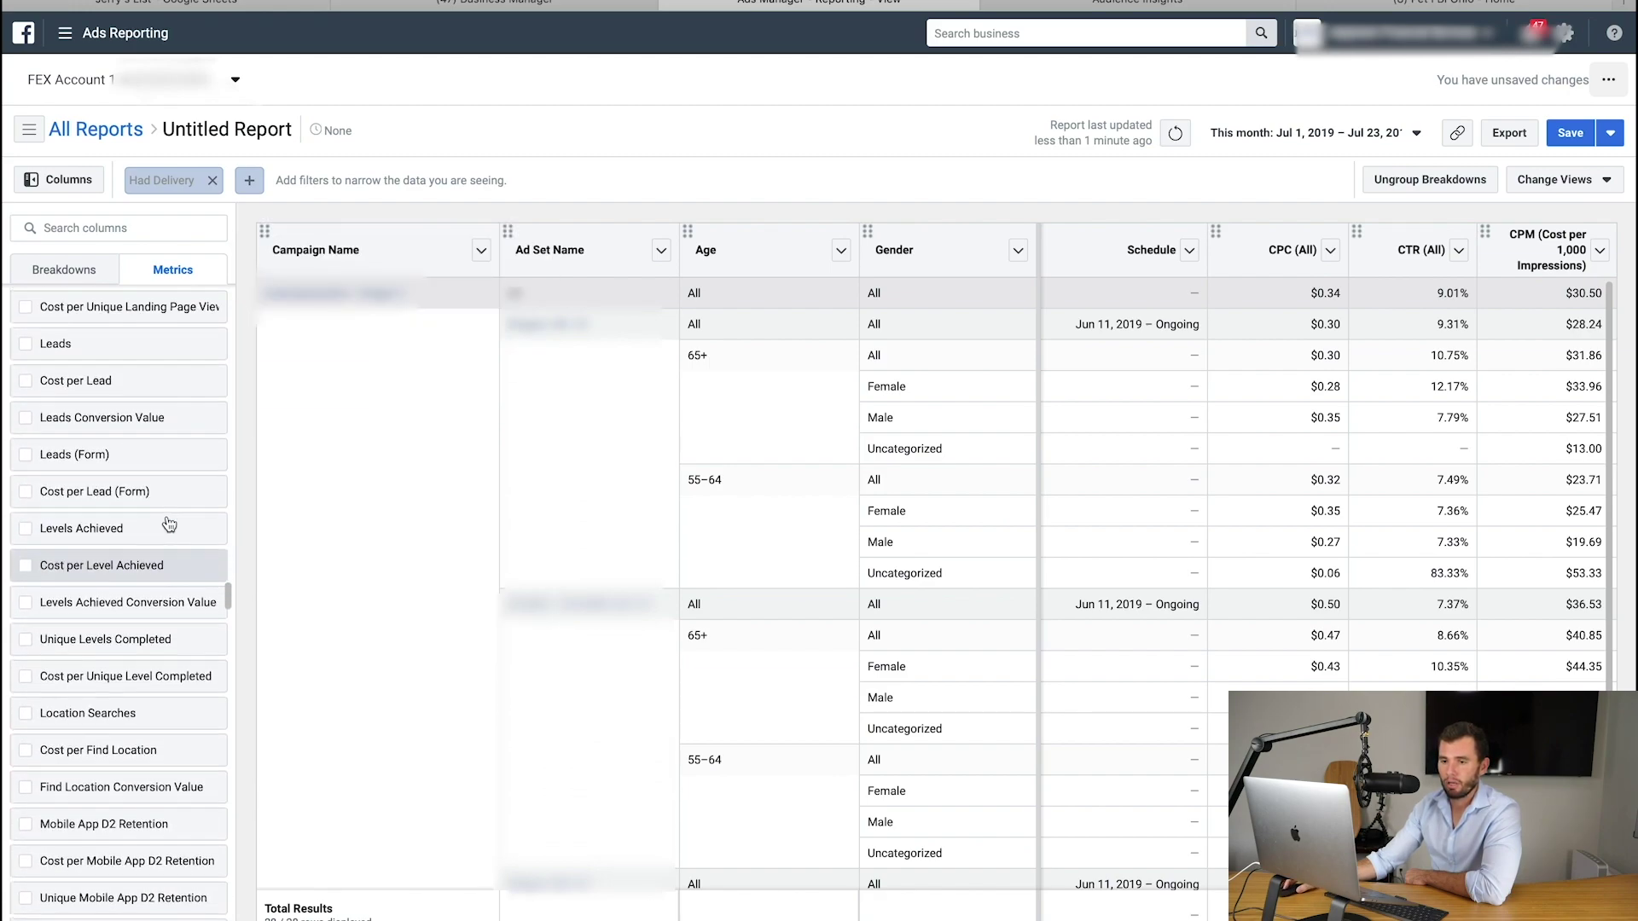
mouse_move(85, 454)
click(122, 459)
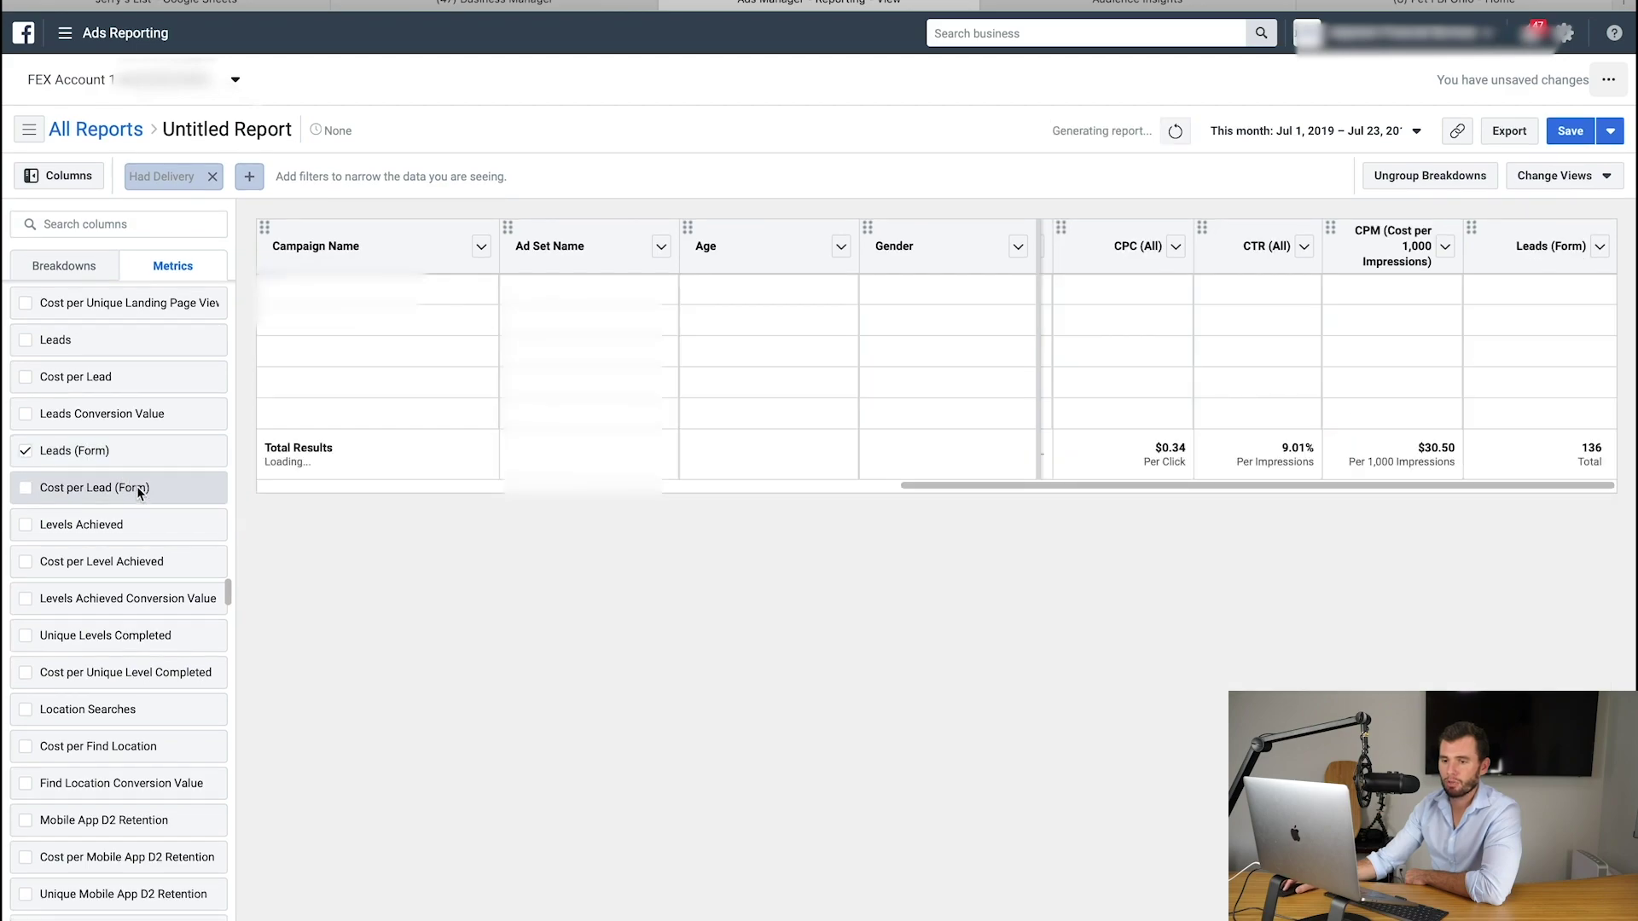
click(138, 490)
Scroll through the remaining metrics down to the Settings section
scroll(161, 541, down, 7)
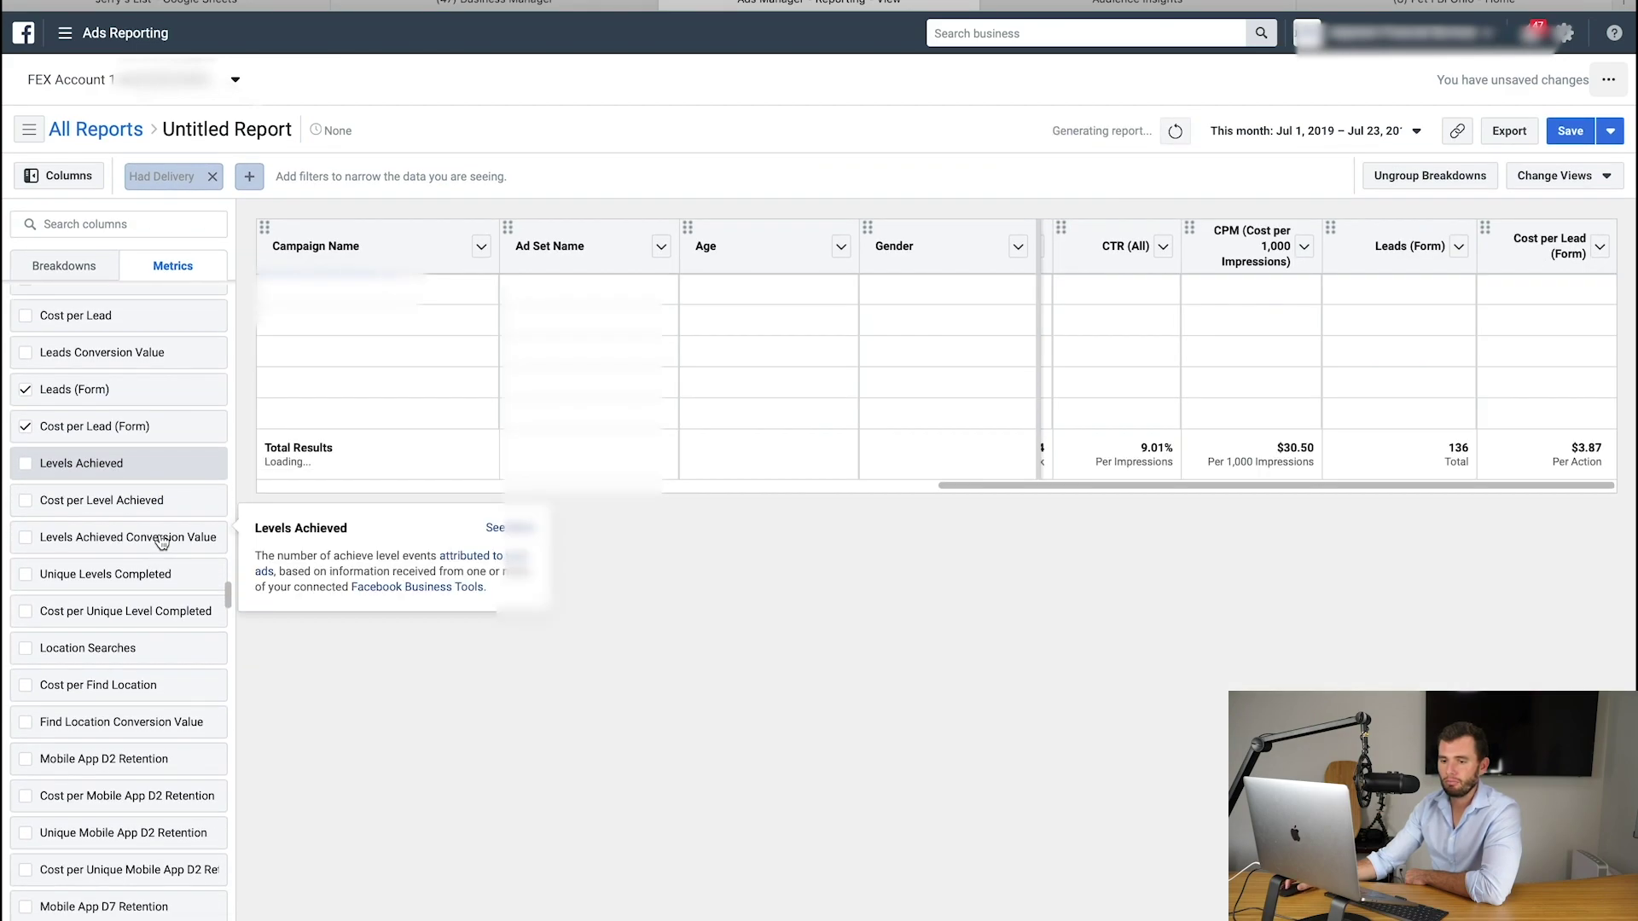
scroll(161, 537, down, 5)
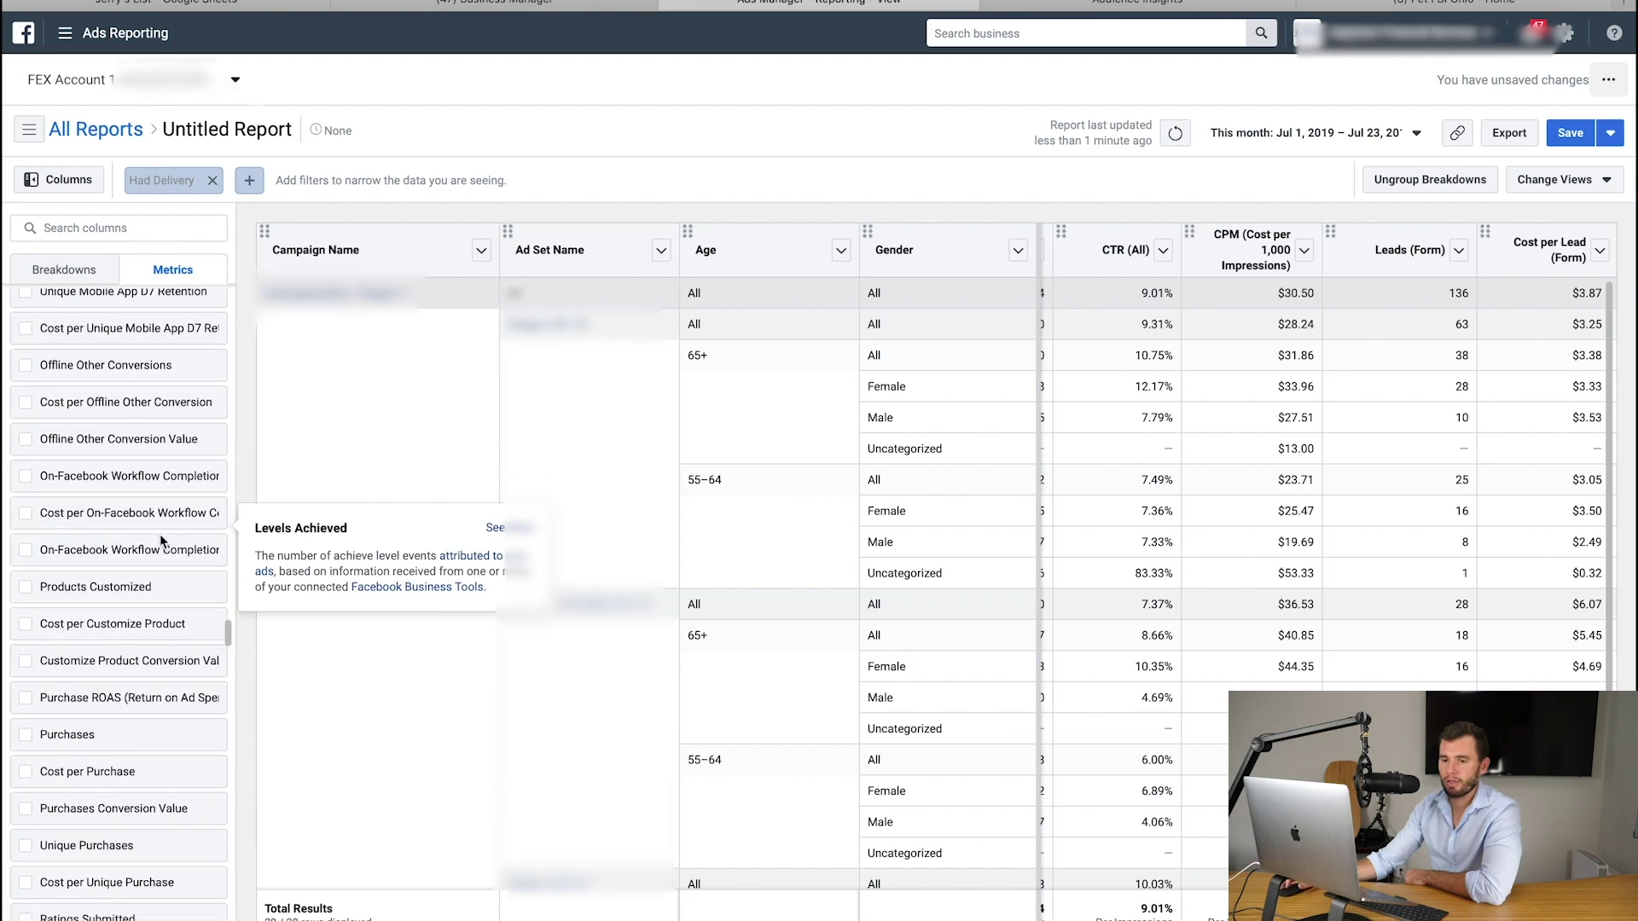
scroll(161, 535, down, 8)
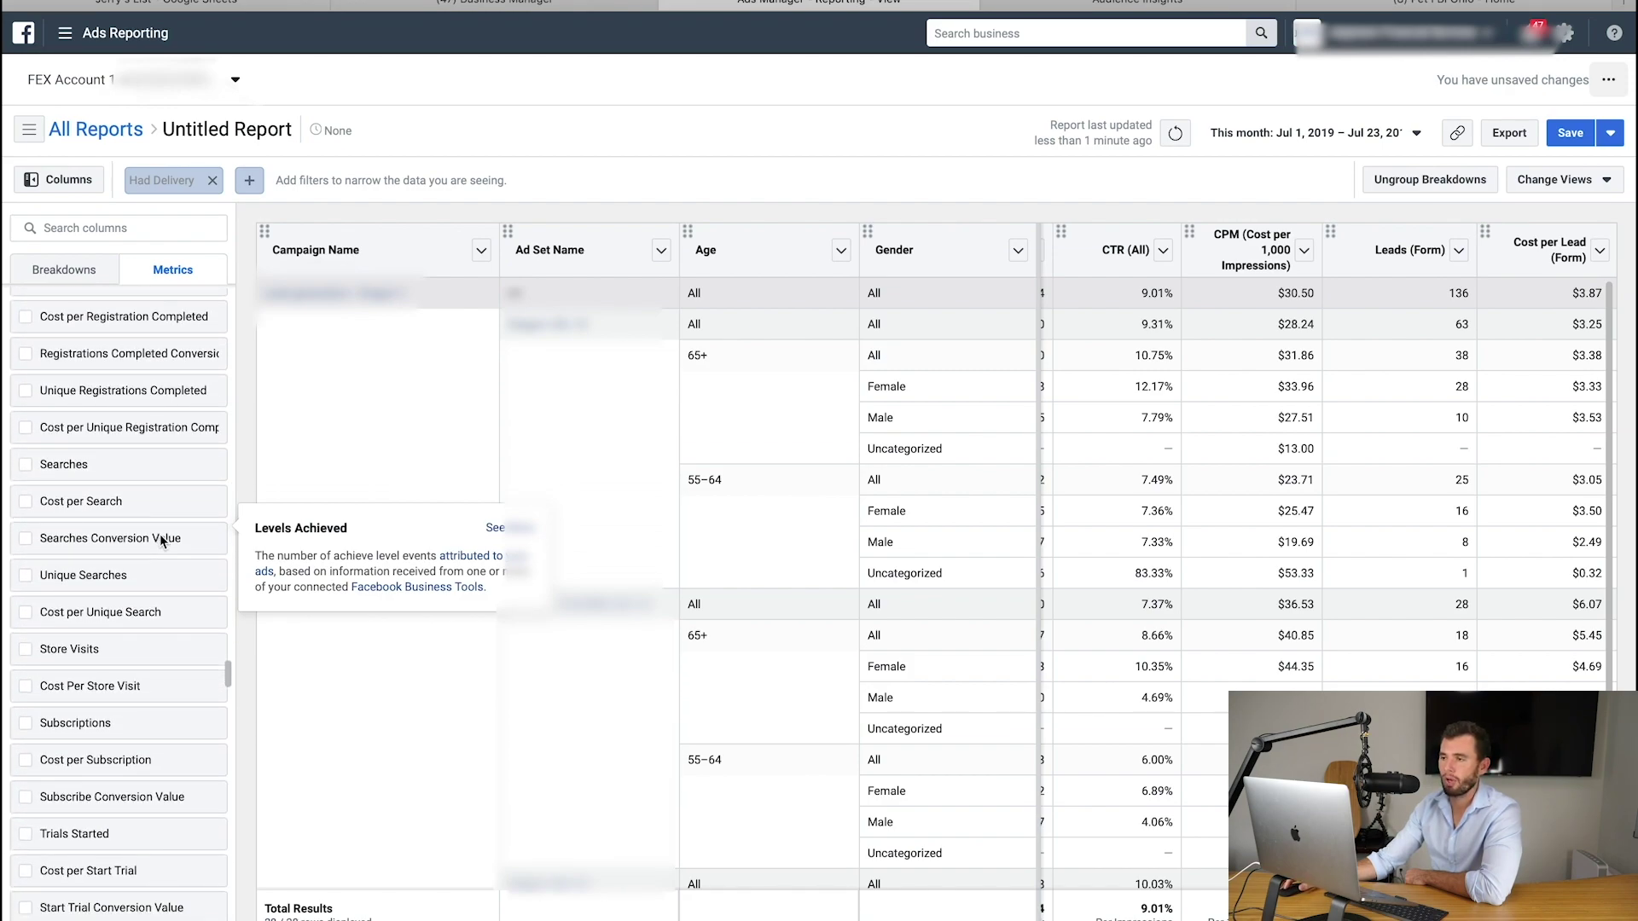
scroll(161, 534, down, 9)
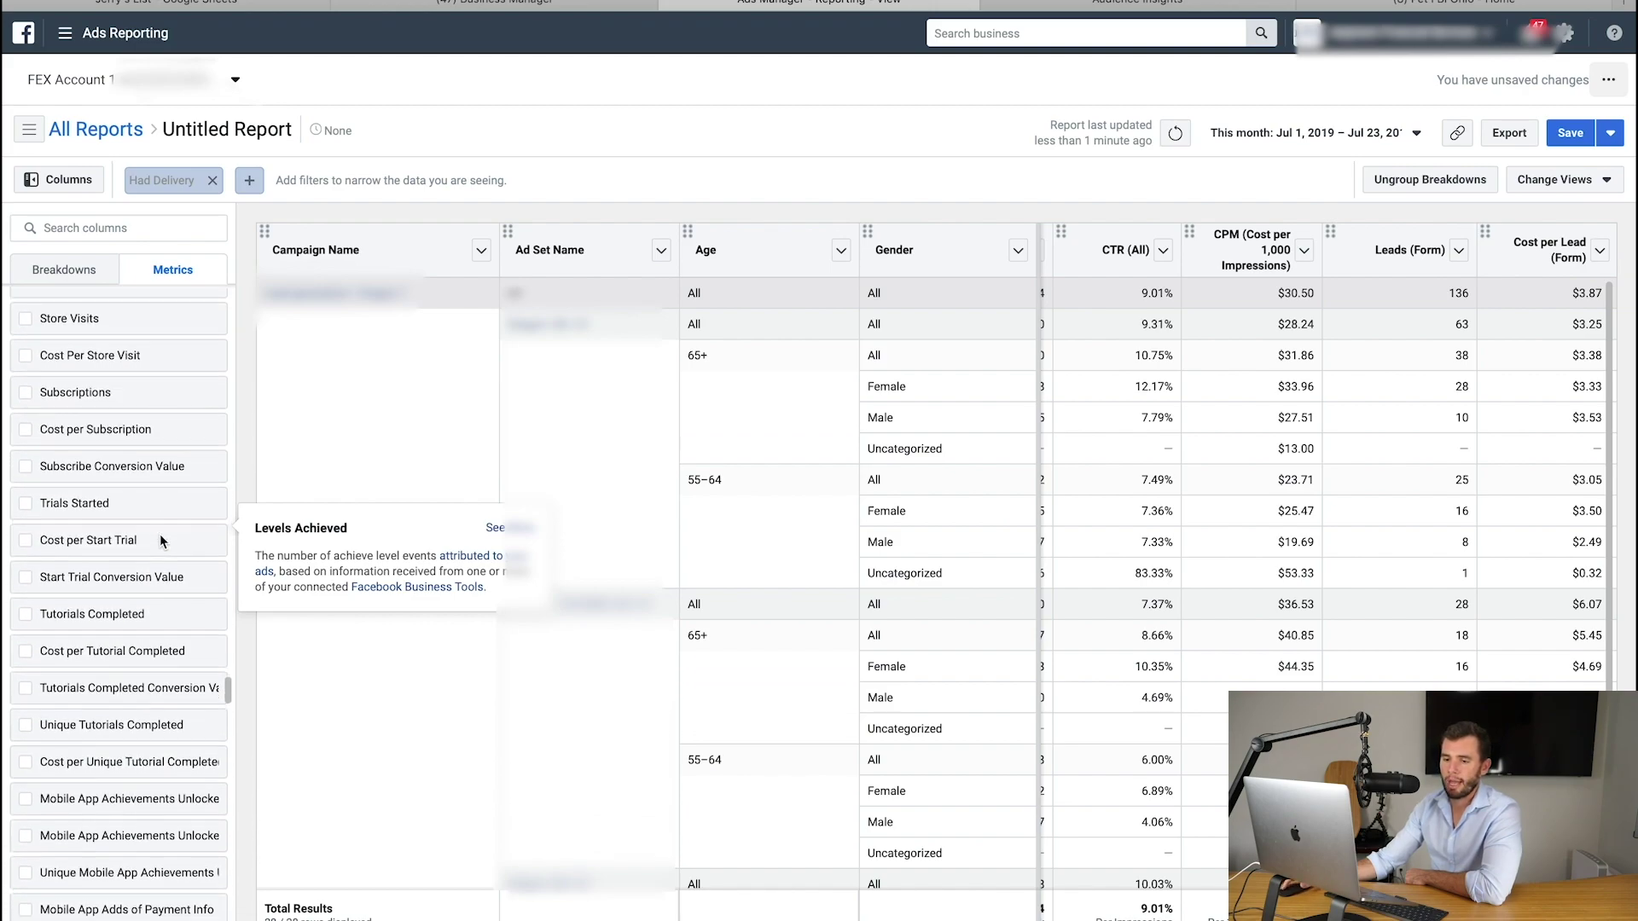
scroll(161, 534, down, 10)
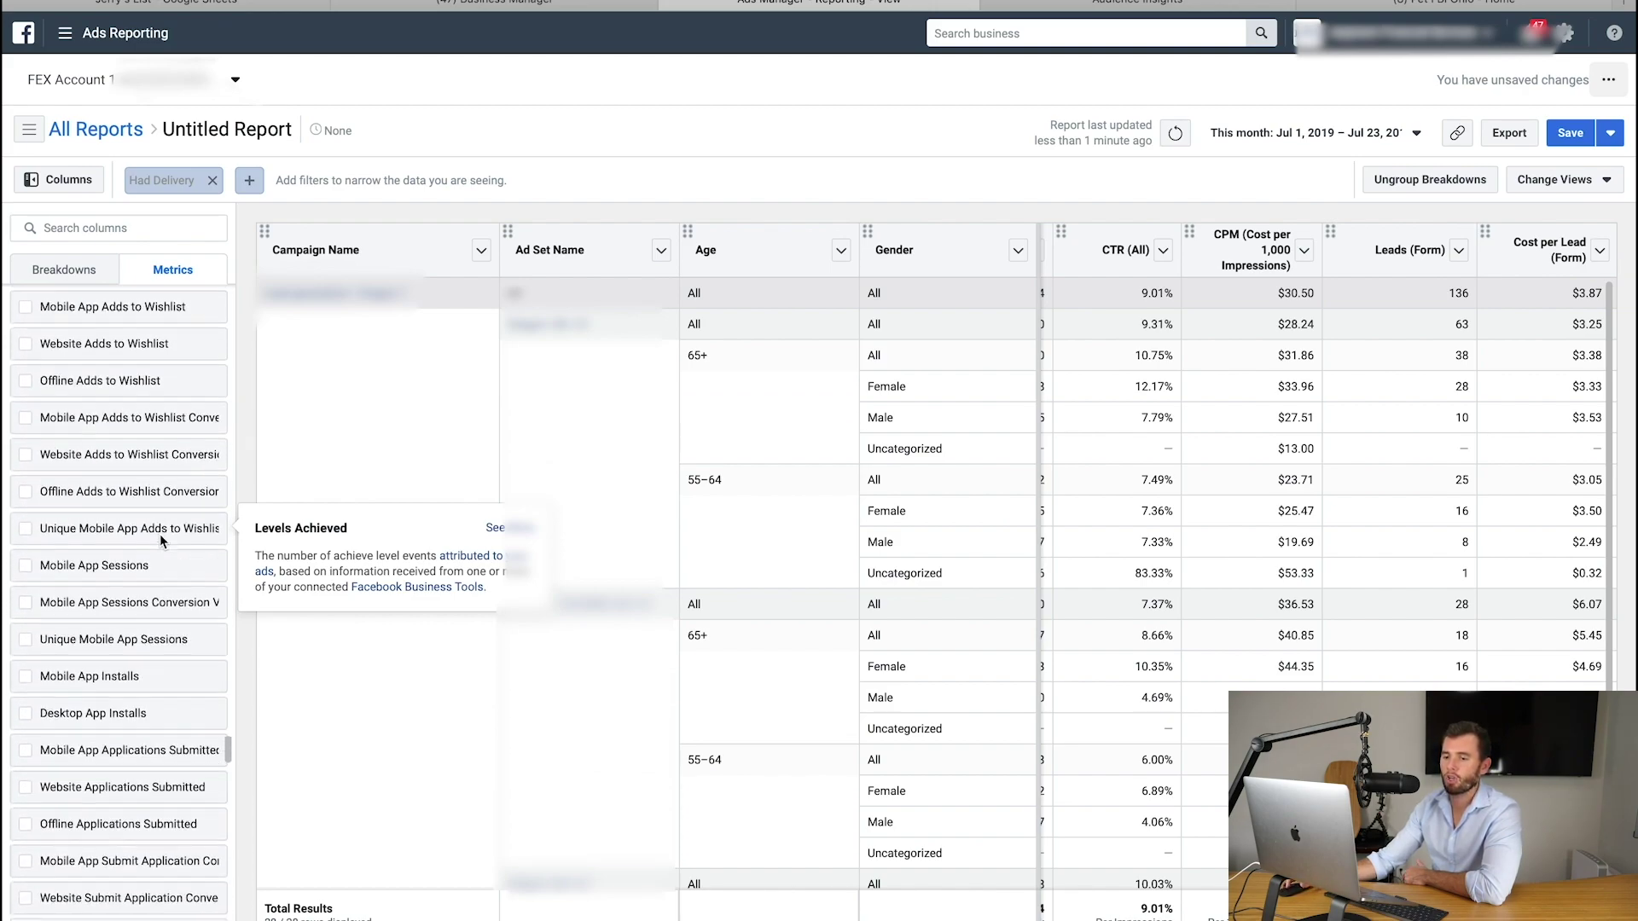
scroll(160, 534, down, 10)
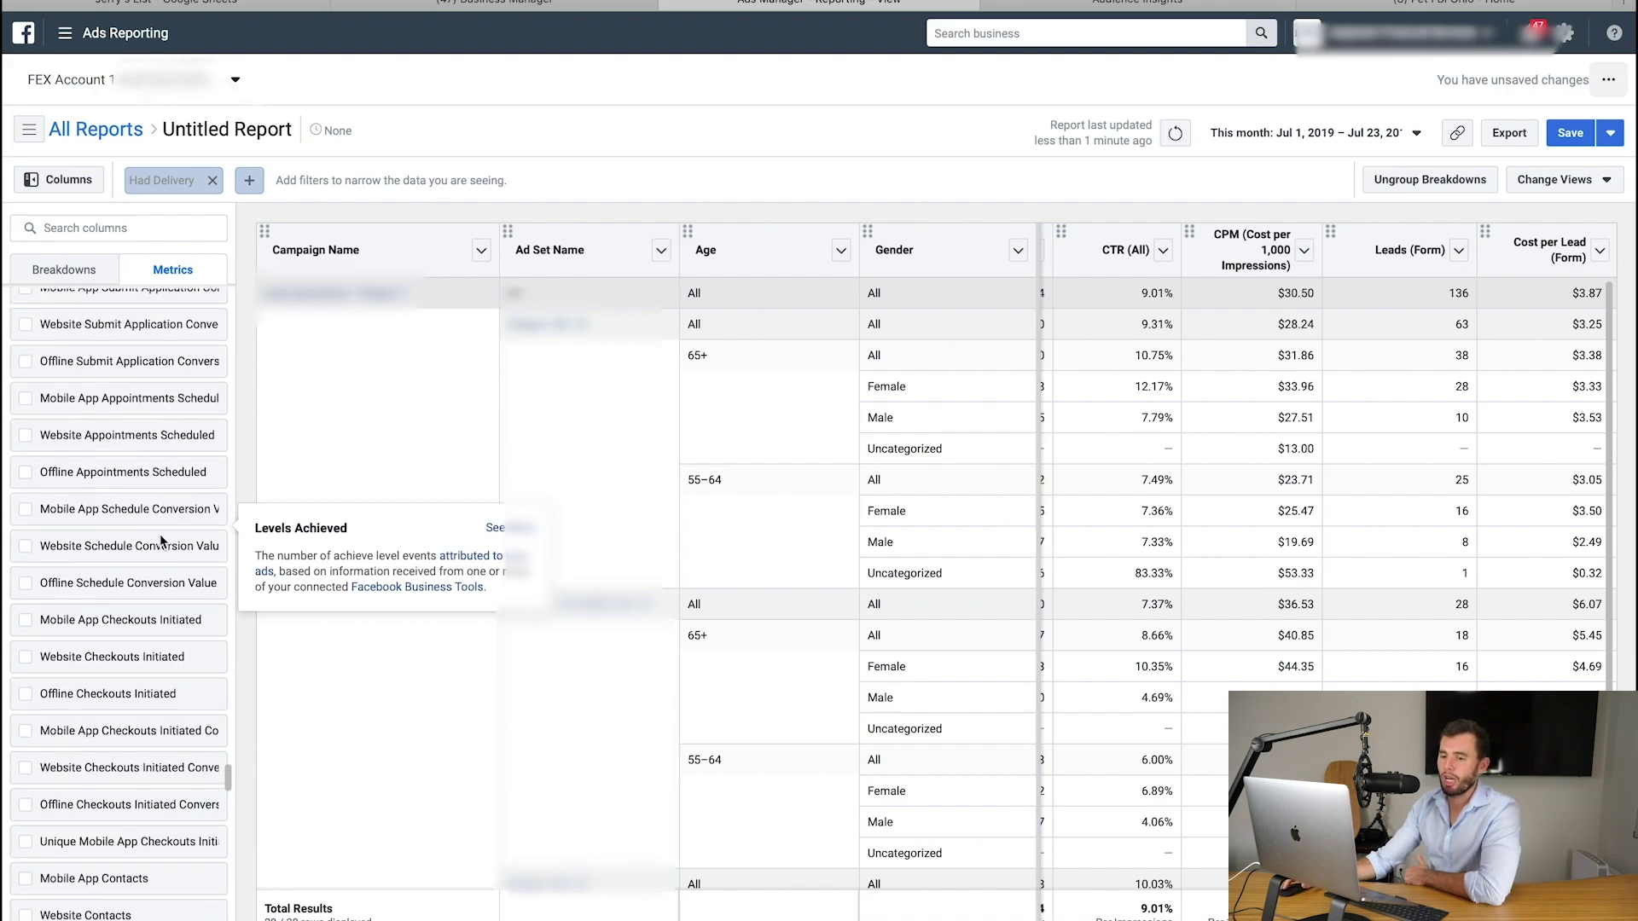
scroll(160, 534, down, 10)
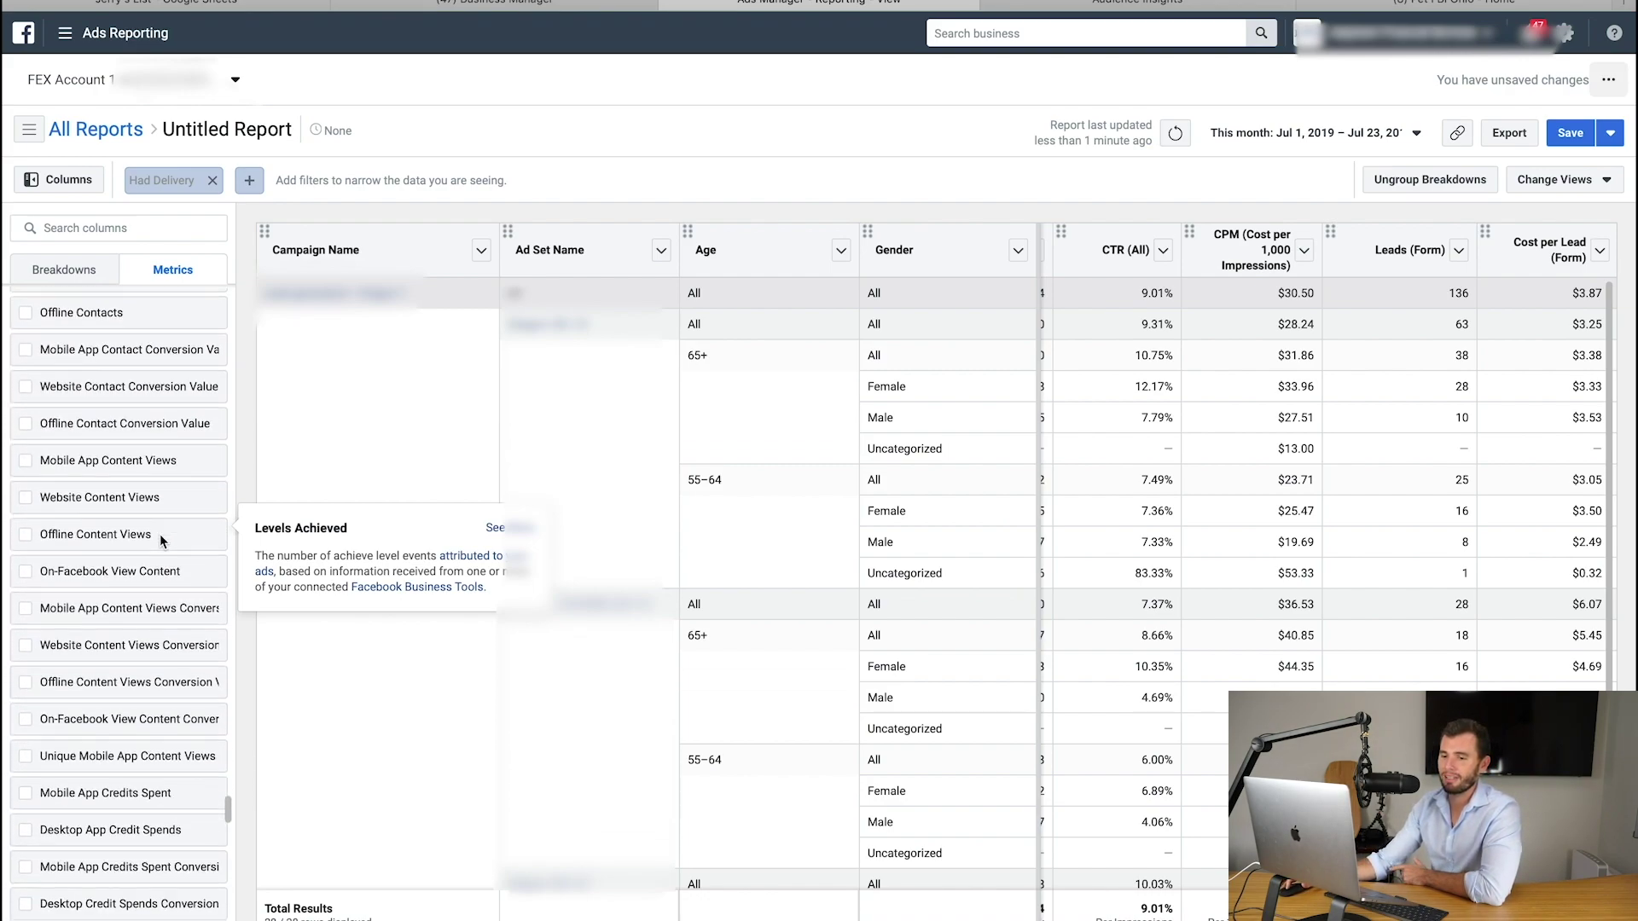
scroll(160, 534, down, 10)
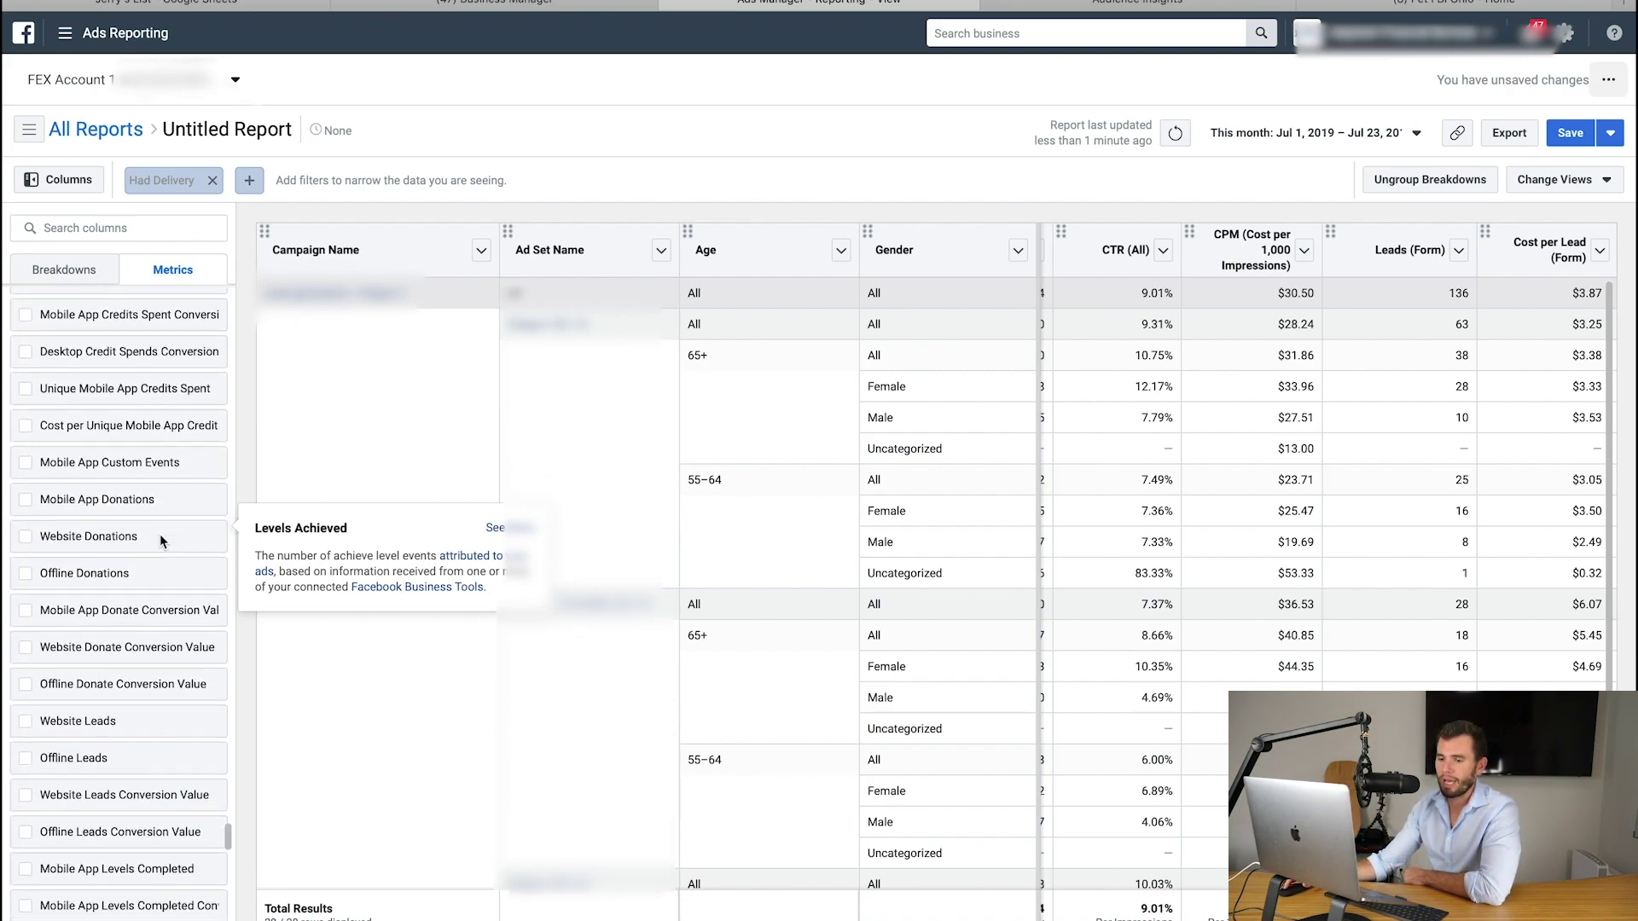
scroll(160, 534, down, 10)
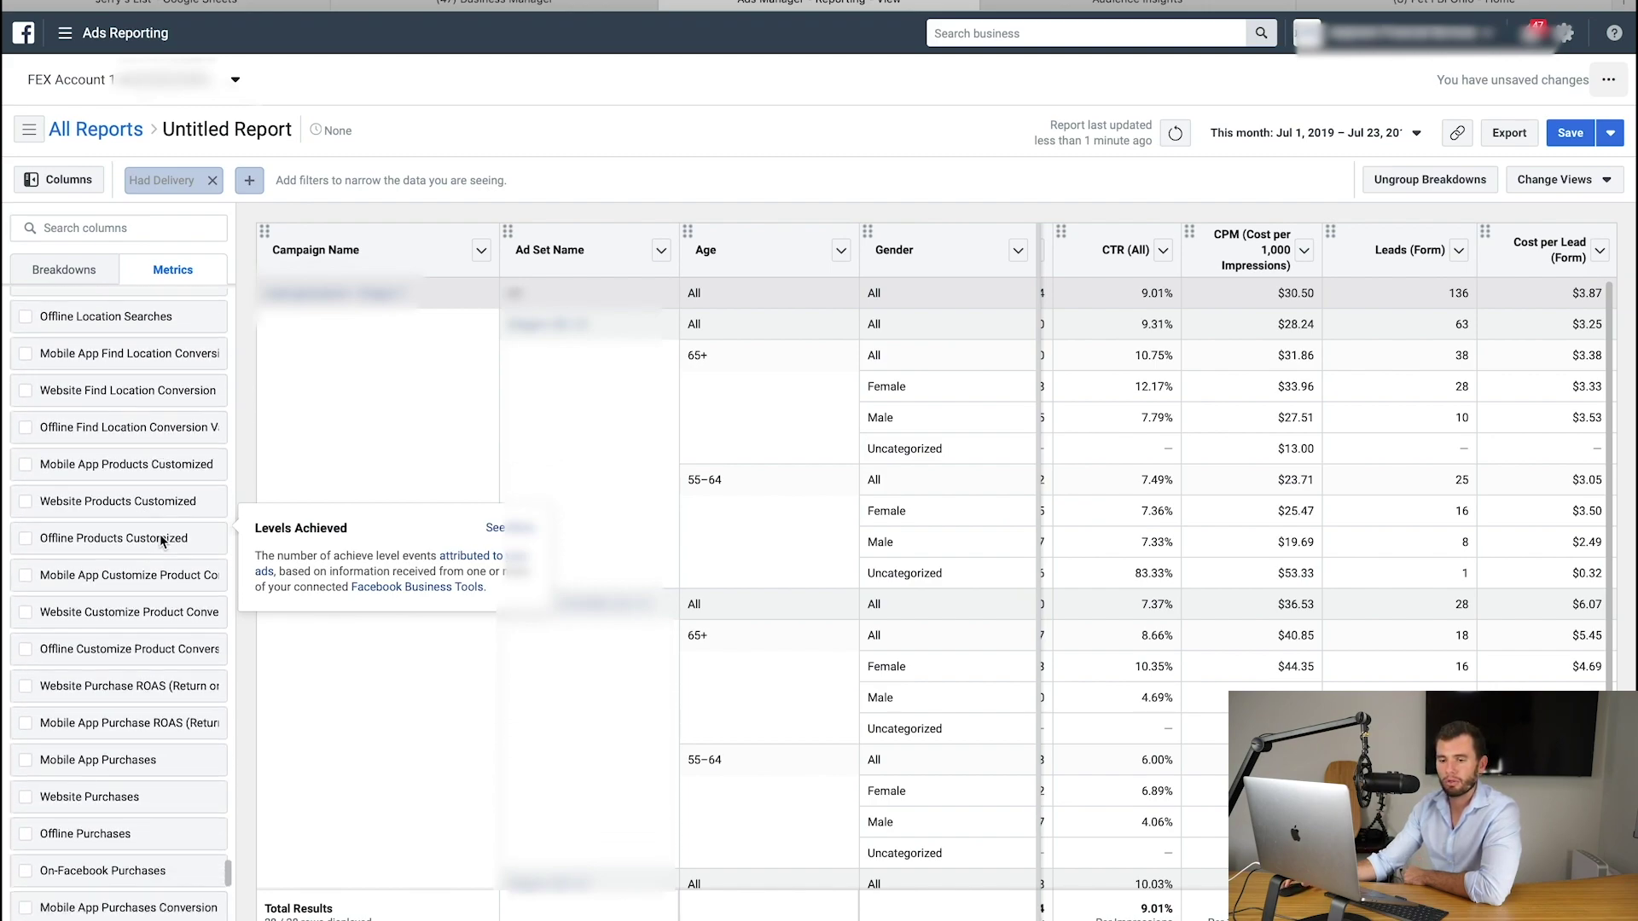
scroll(160, 534, down, 10)
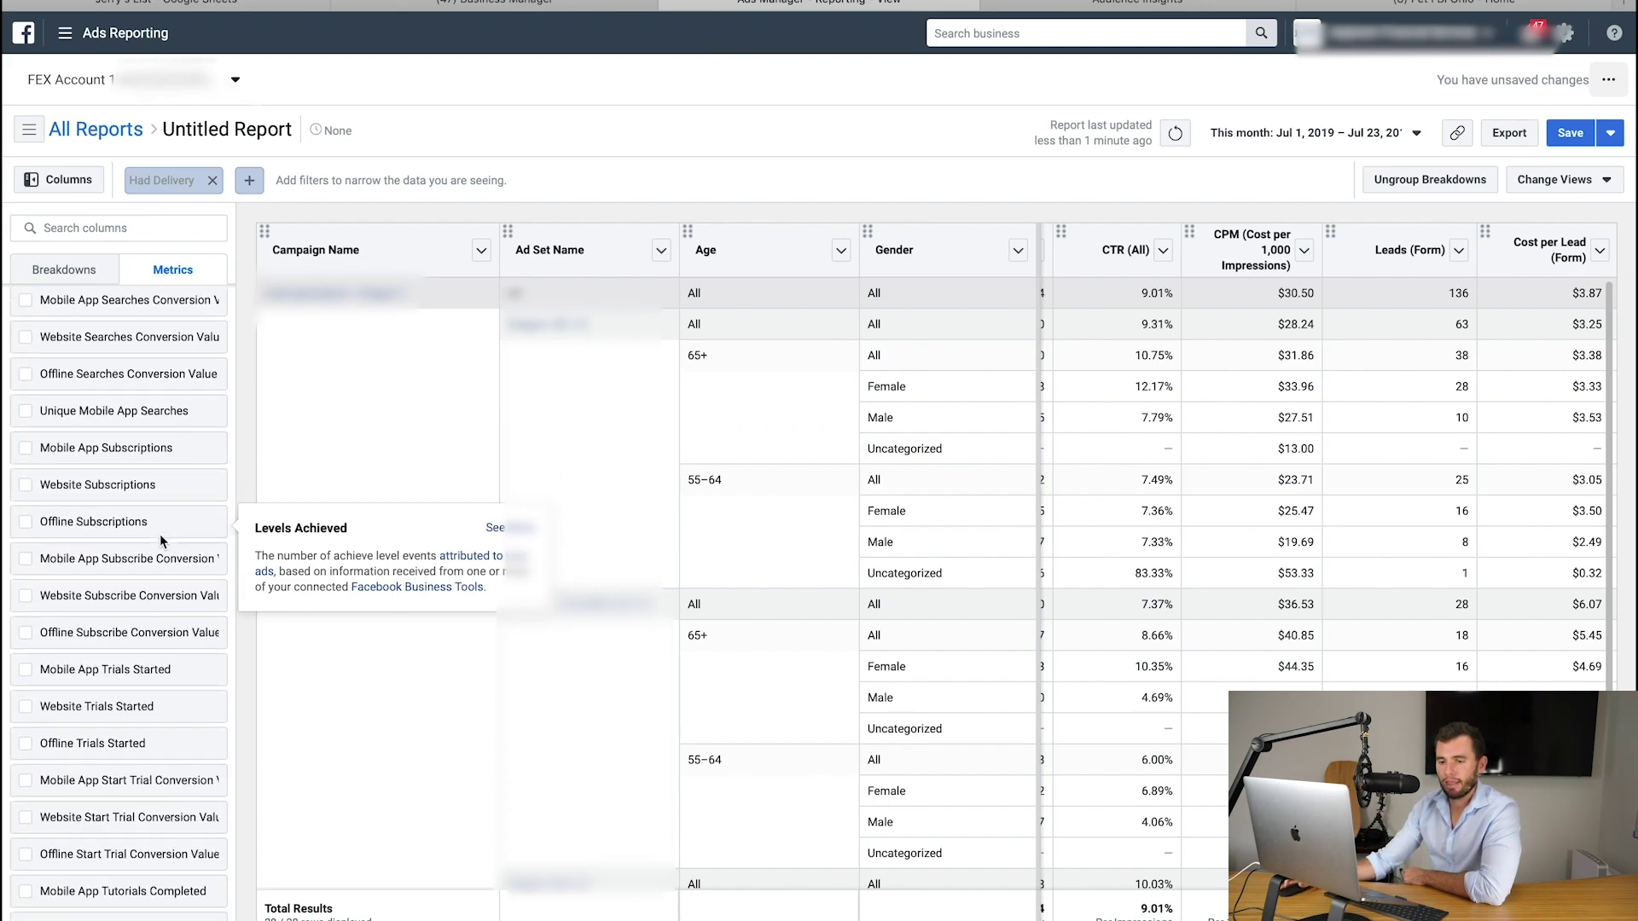
scroll(160, 534, down, 8)
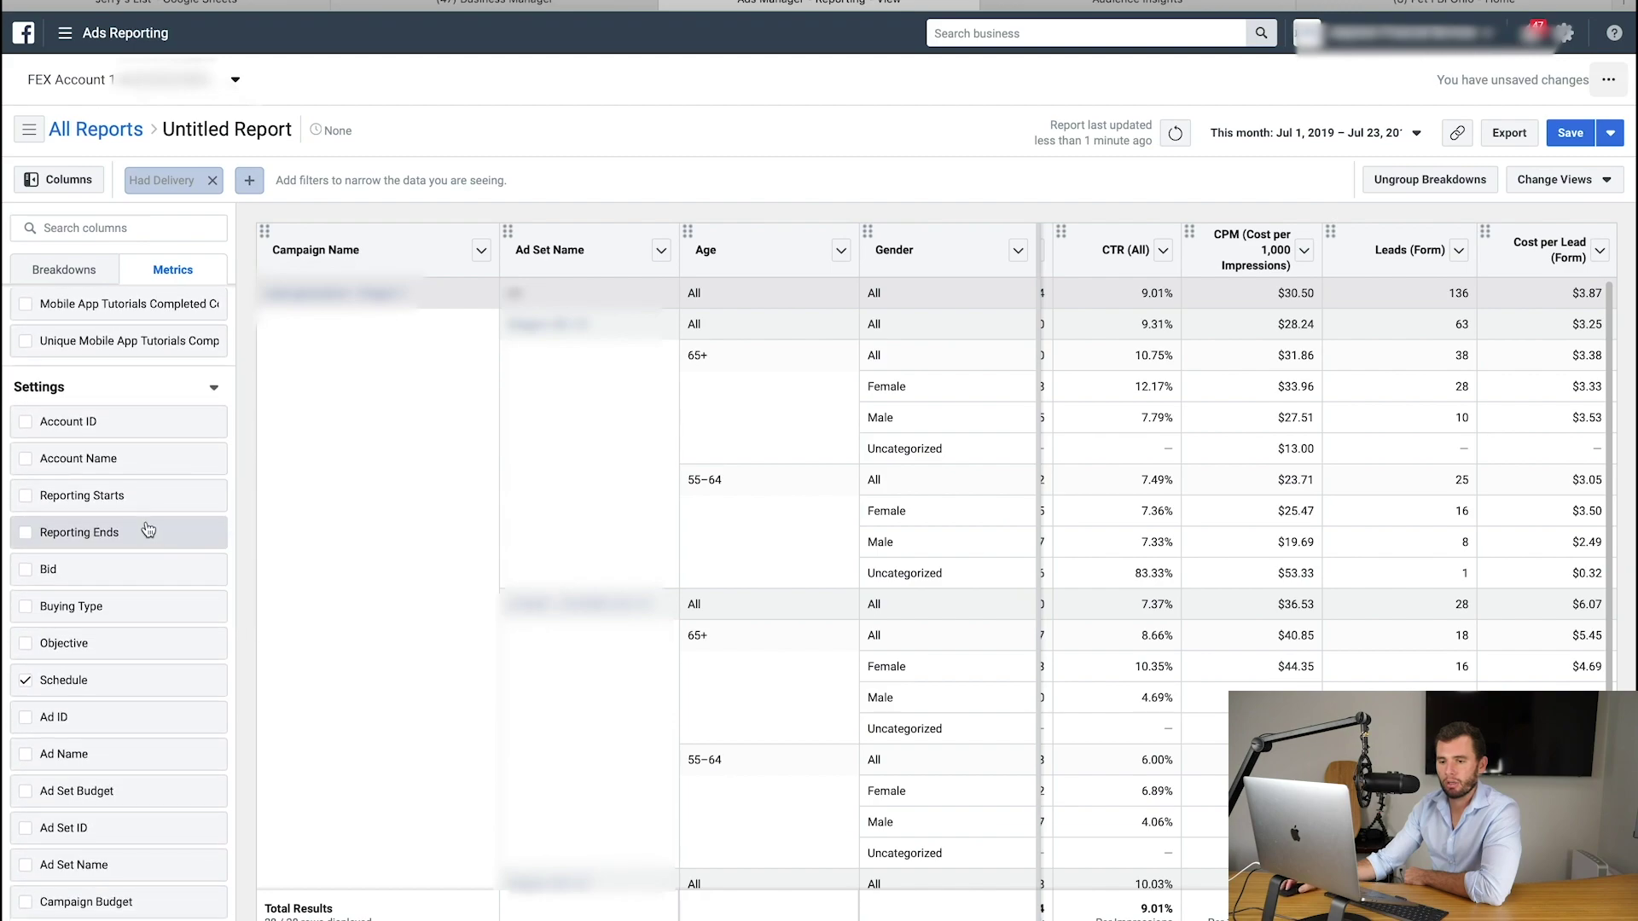
scroll(176, 648, down, 3)
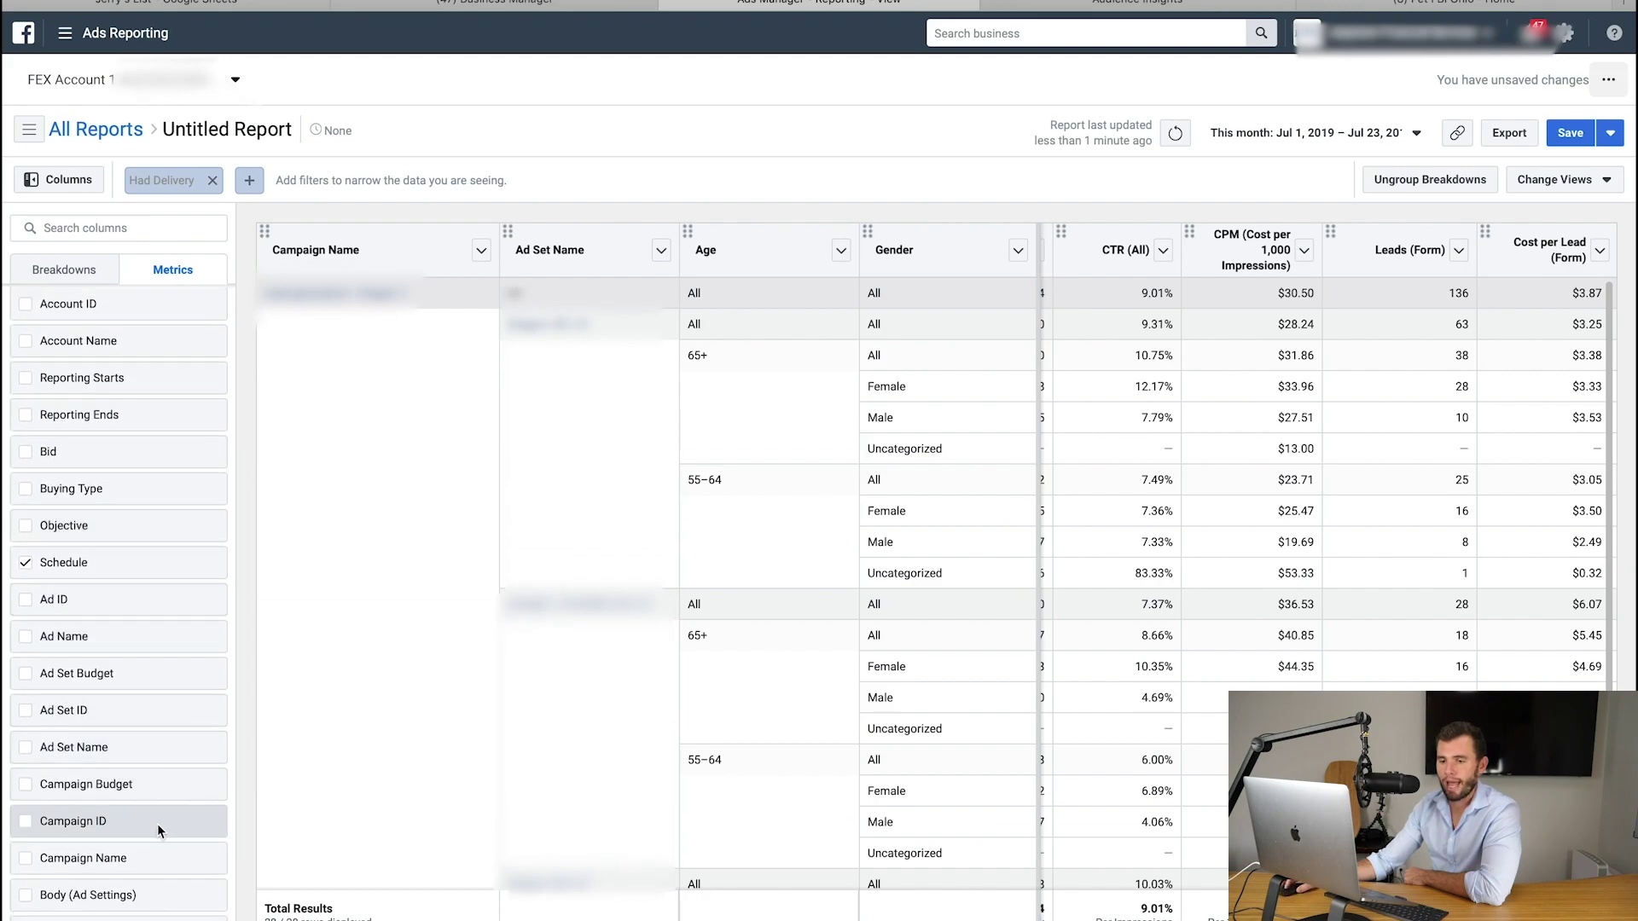
scroll(139, 581, up, 8)
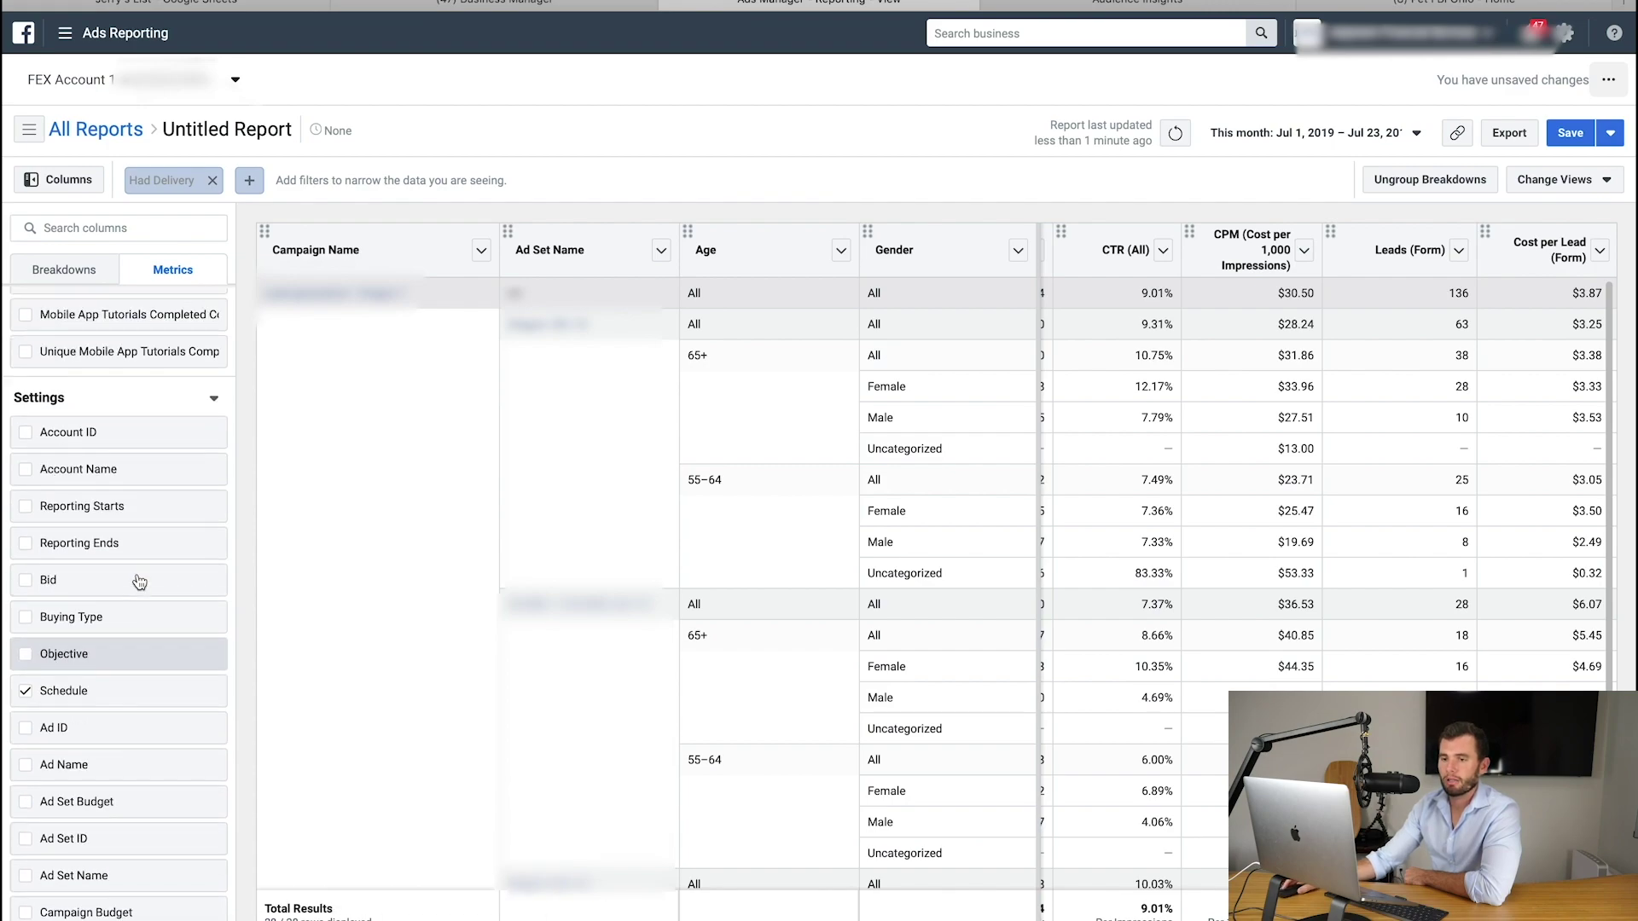
scroll(135, 576, up, 5)
Show the Breakdowns options and scroll down to the Delivery section
click(105, 279)
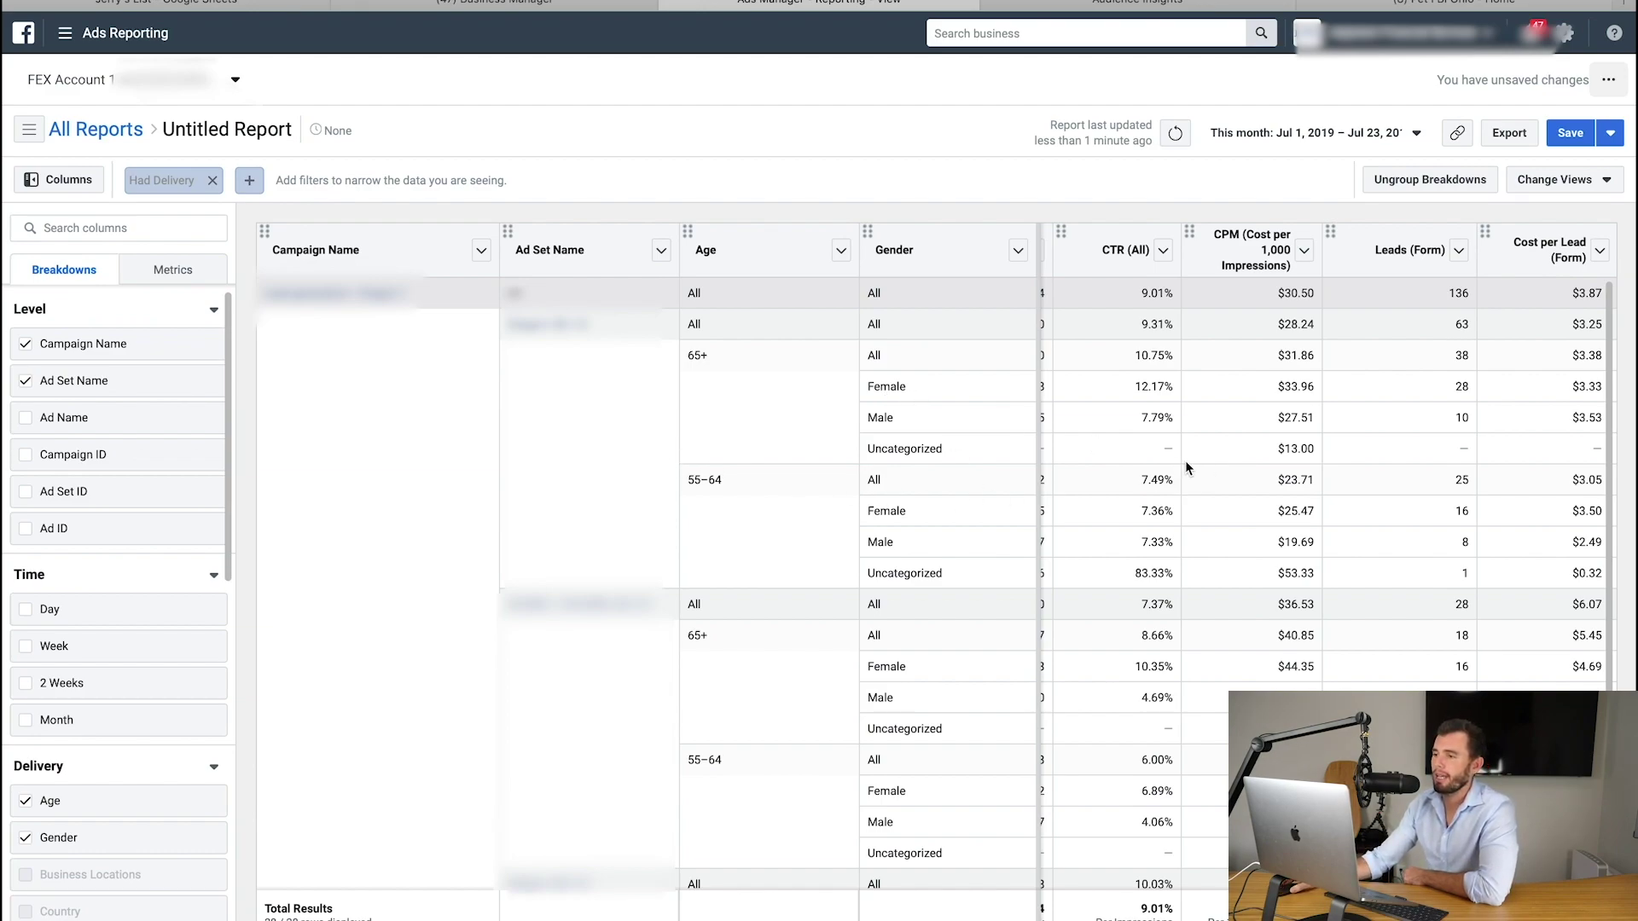
scroll(1185, 461, left, 10)
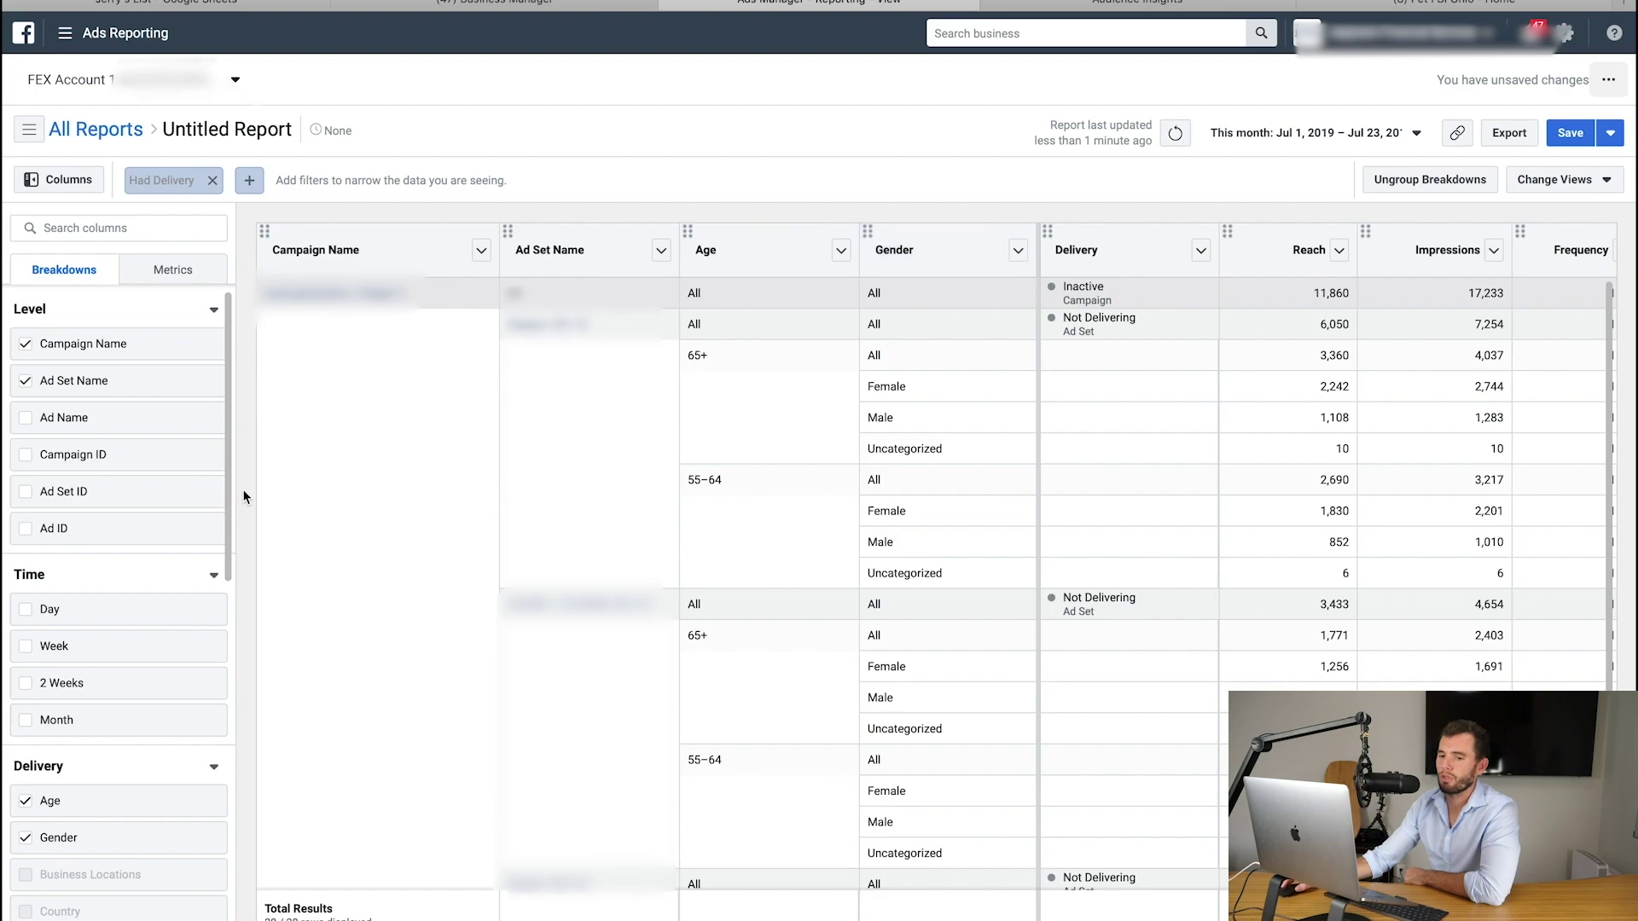
scroll(115, 499, down, 3)
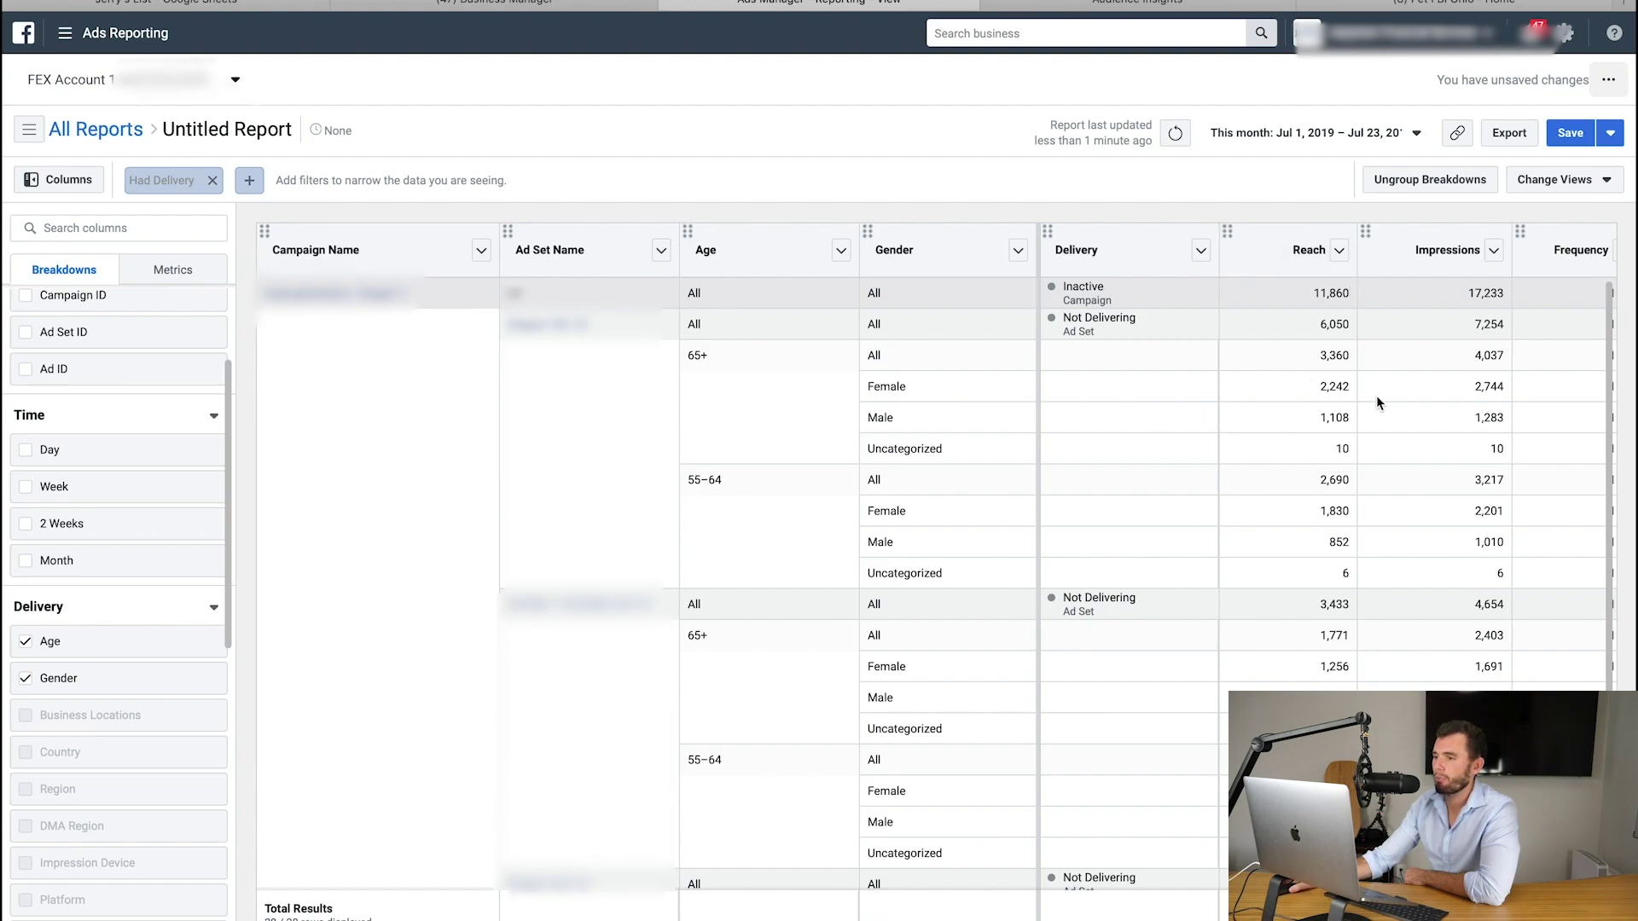
scroll(1375, 455, right, 5)
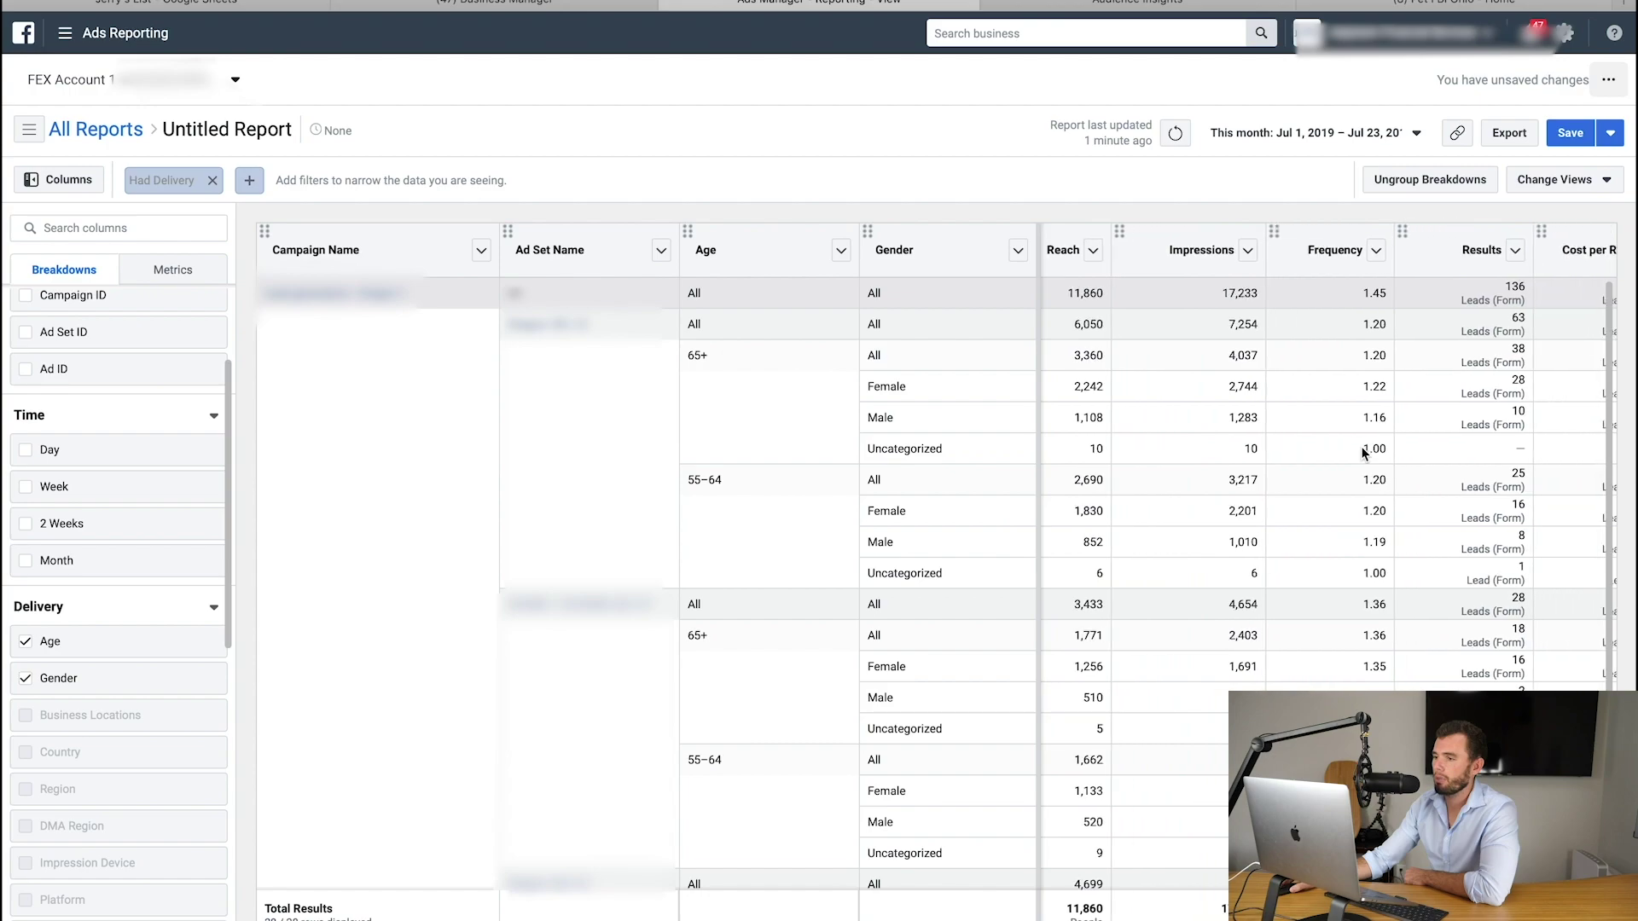
scroll(1362, 453, right, 1)
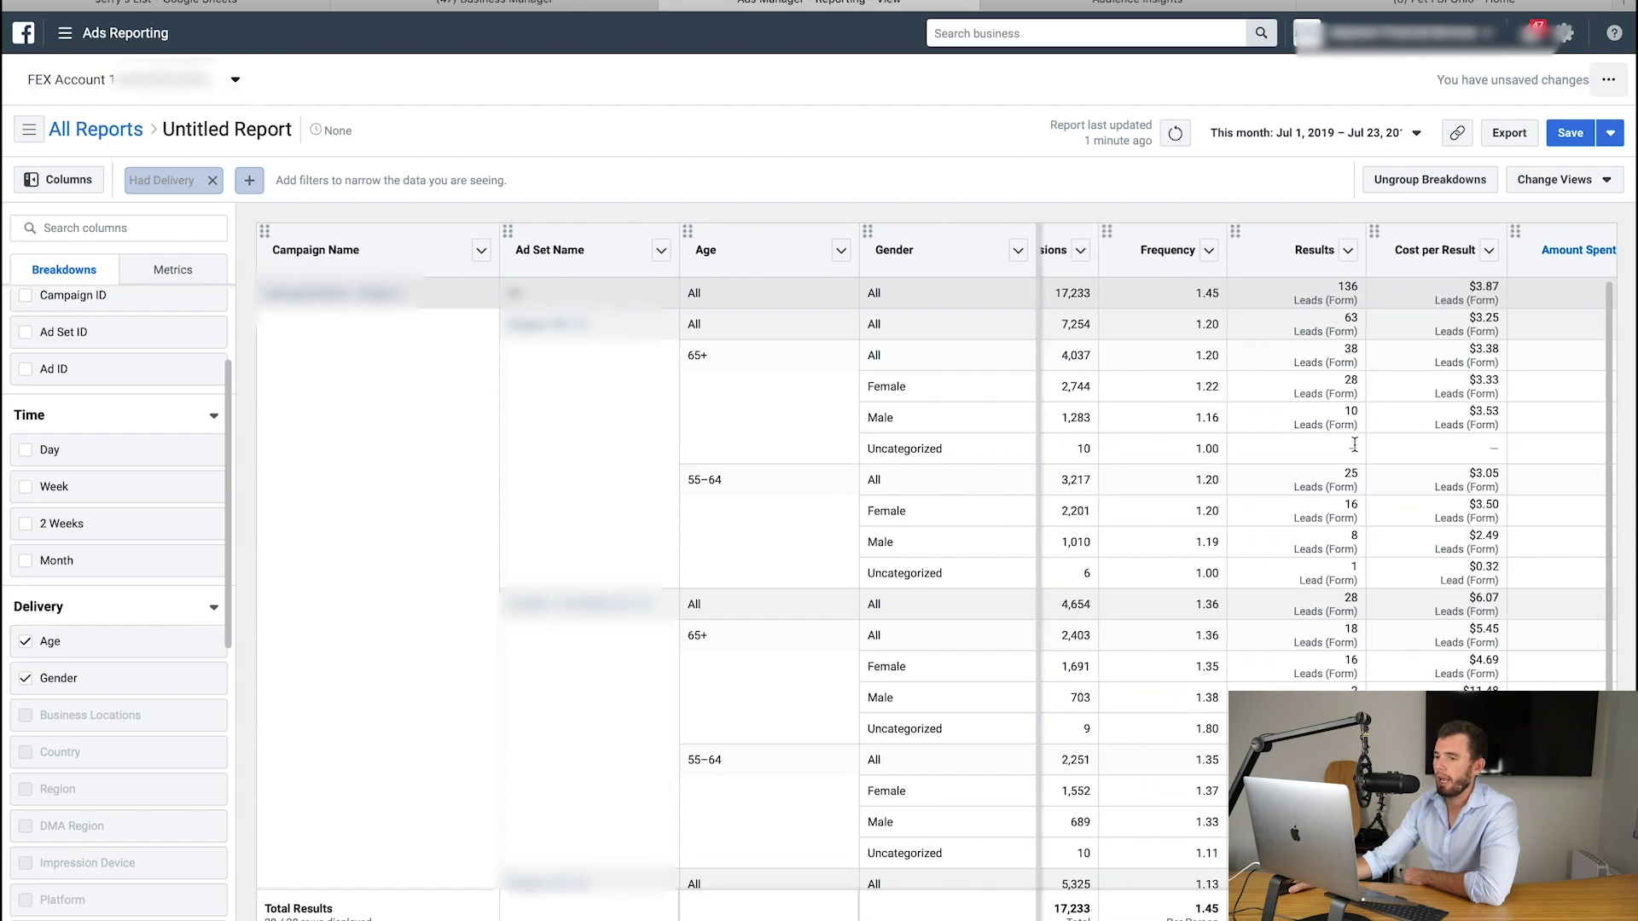
scroll(1355, 452, right, 2)
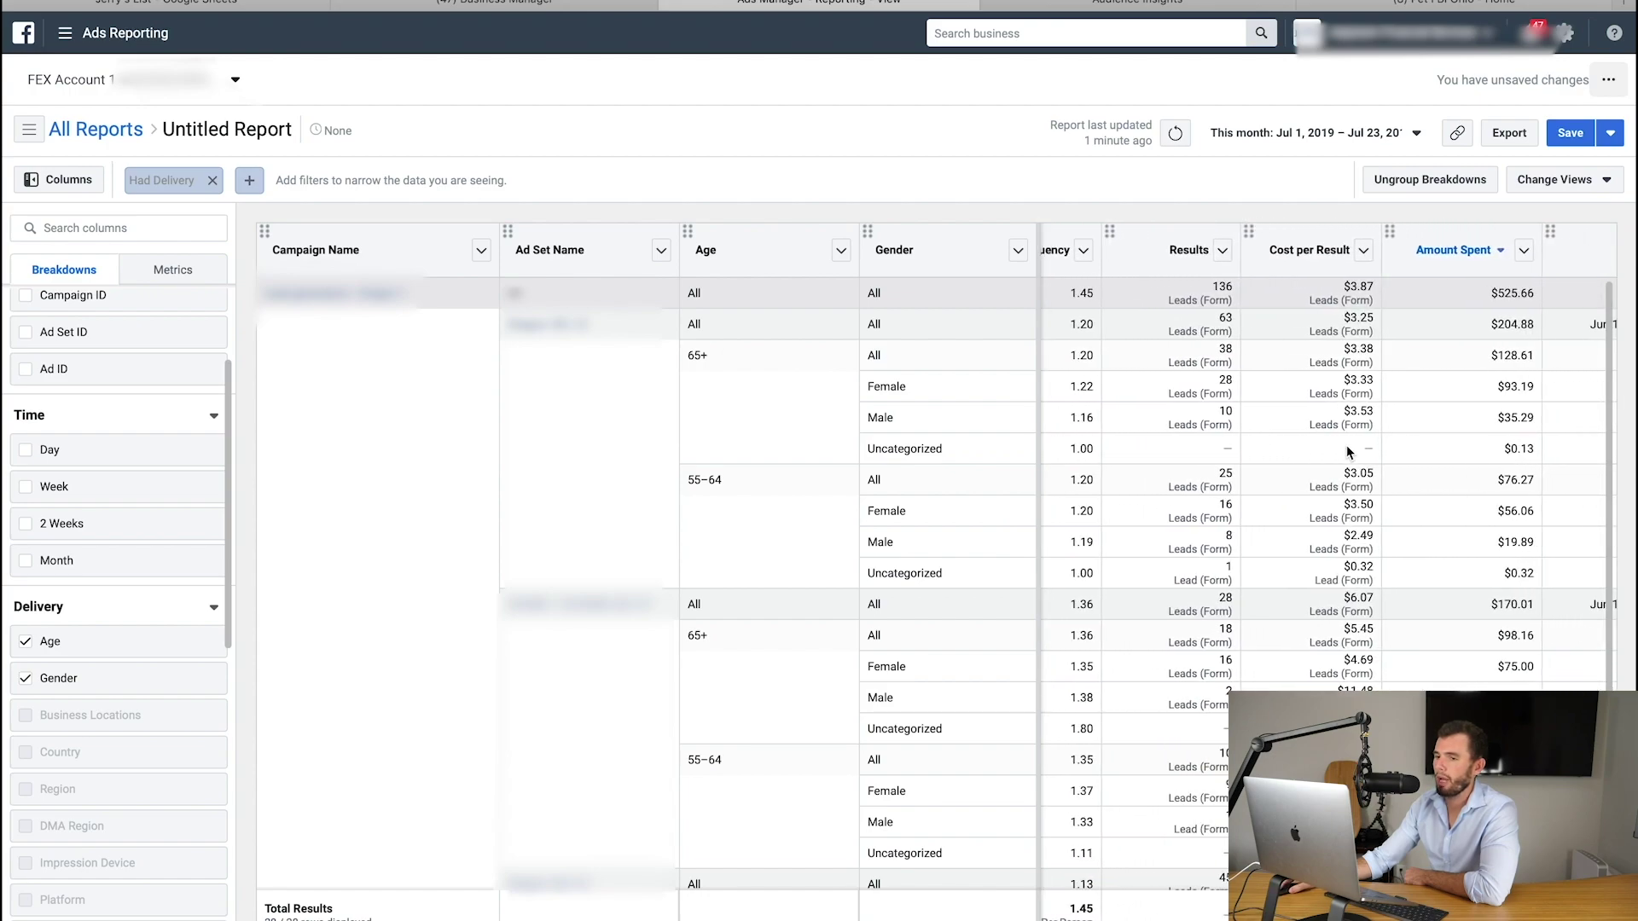
scroll(1348, 452, right, 1)
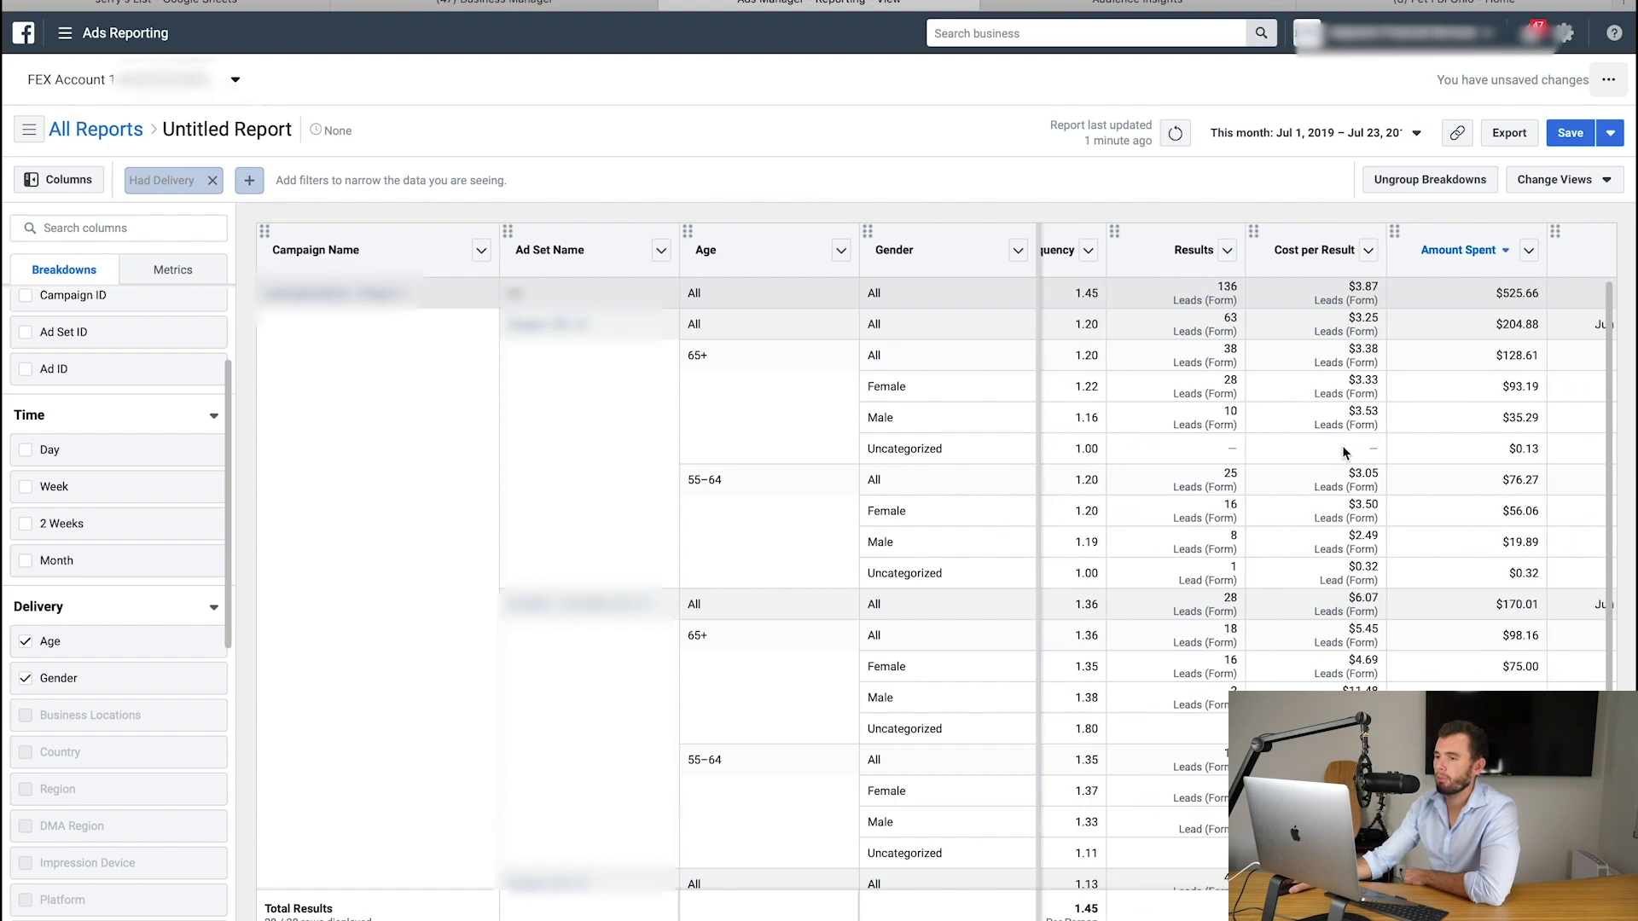
scroll(1346, 452, left, 1)
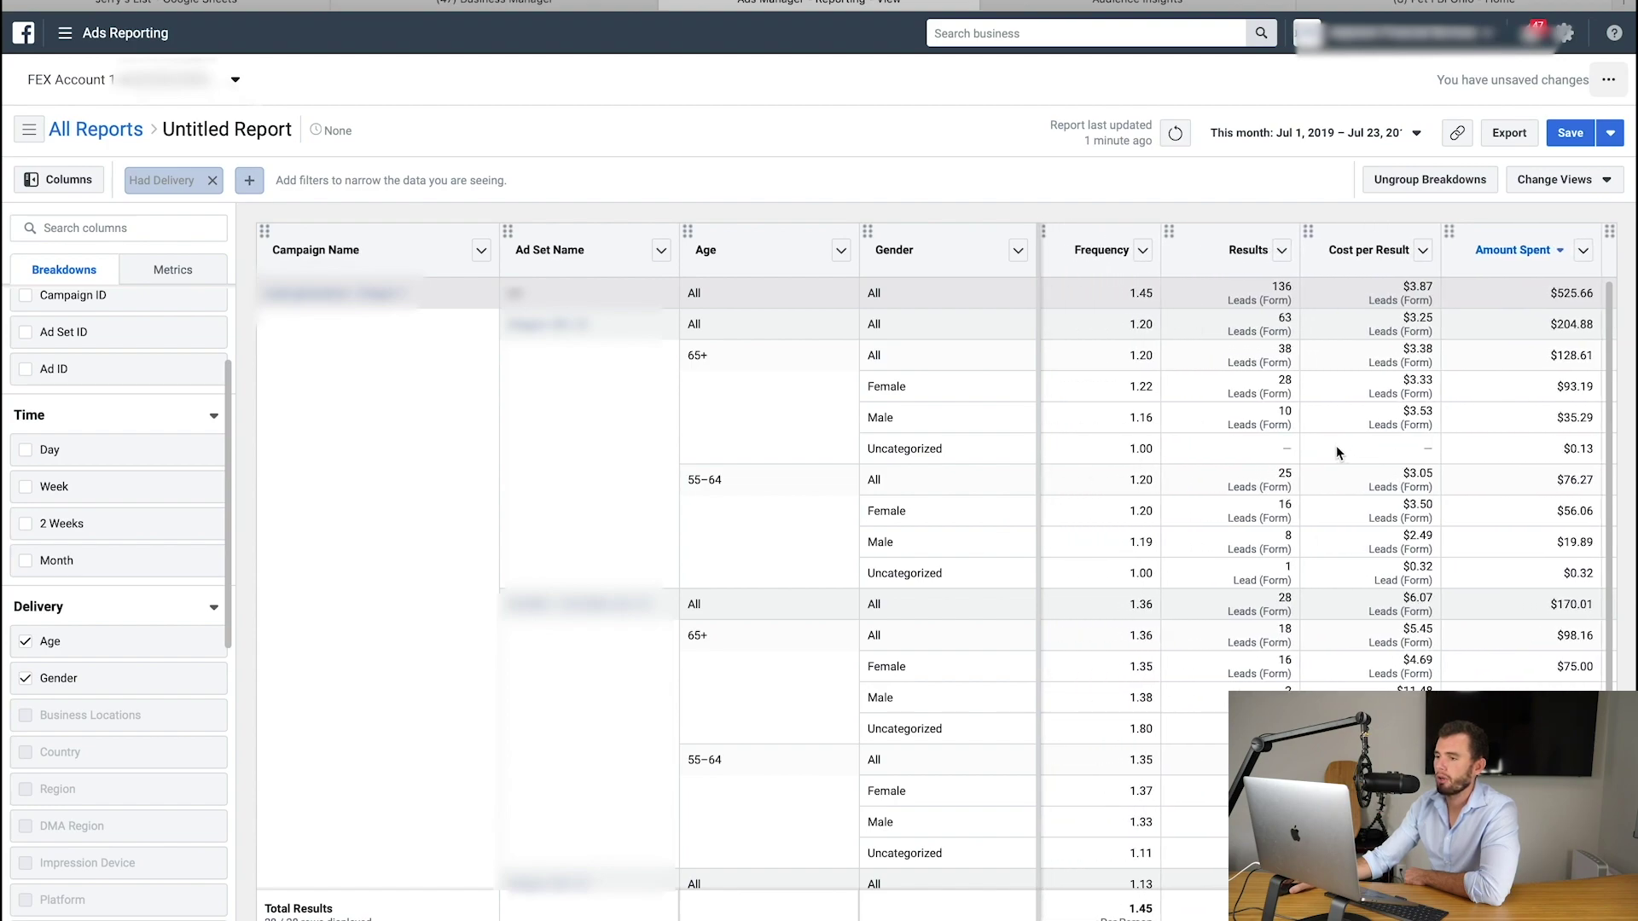
scroll(1338, 453, left, 3)
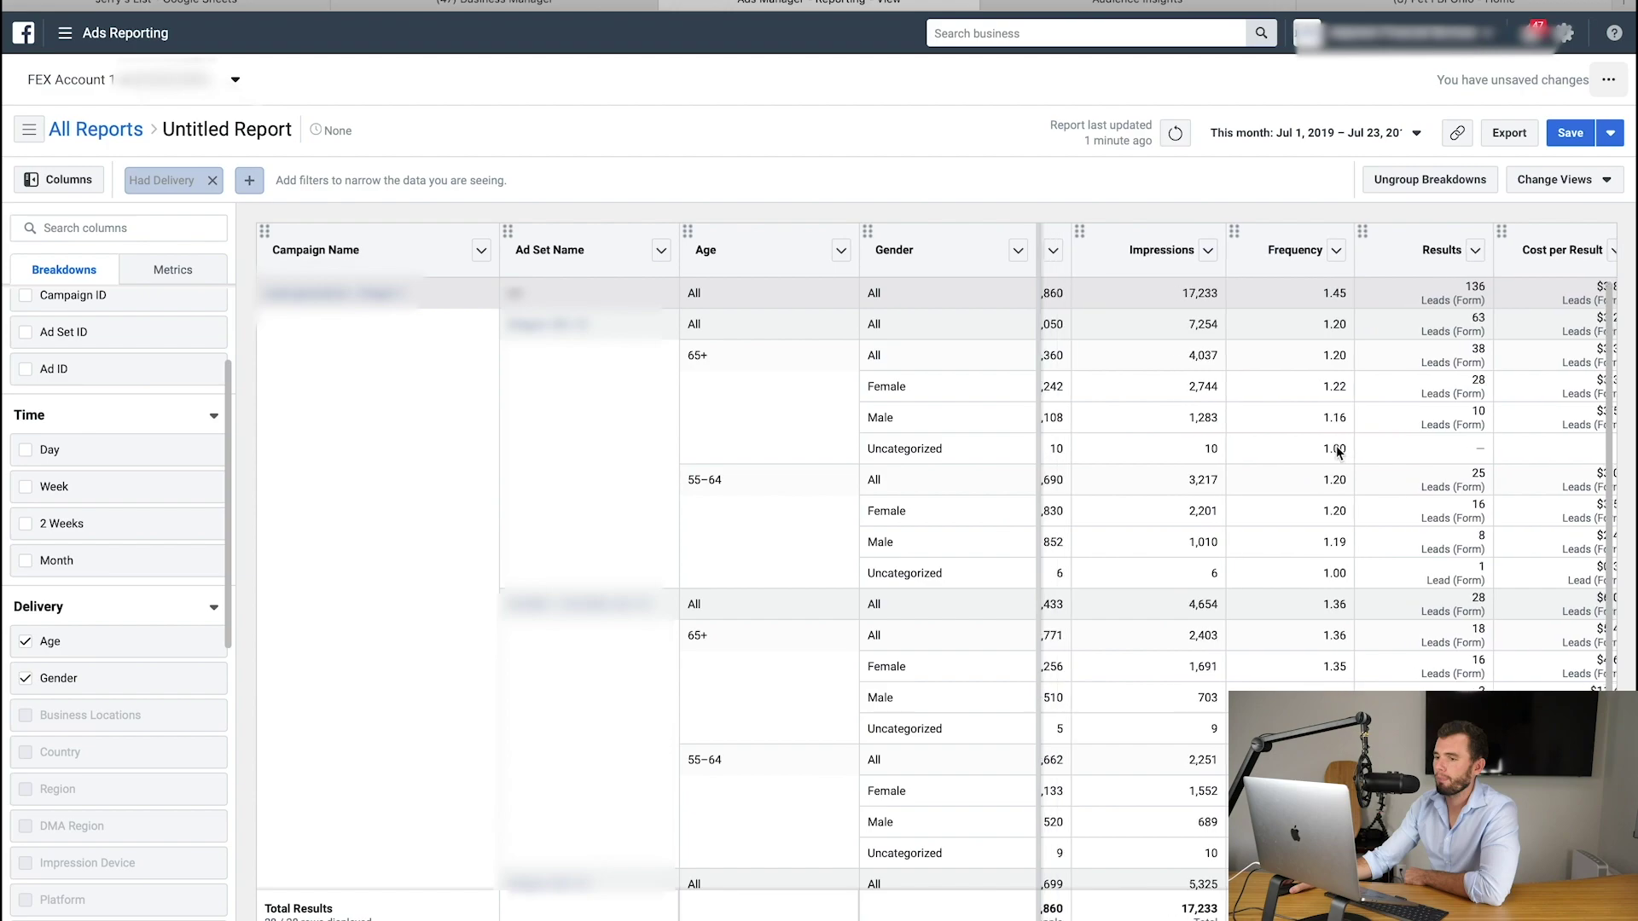
scroll(1338, 452, left, 1)
scroll(1149, 427, right, 1)
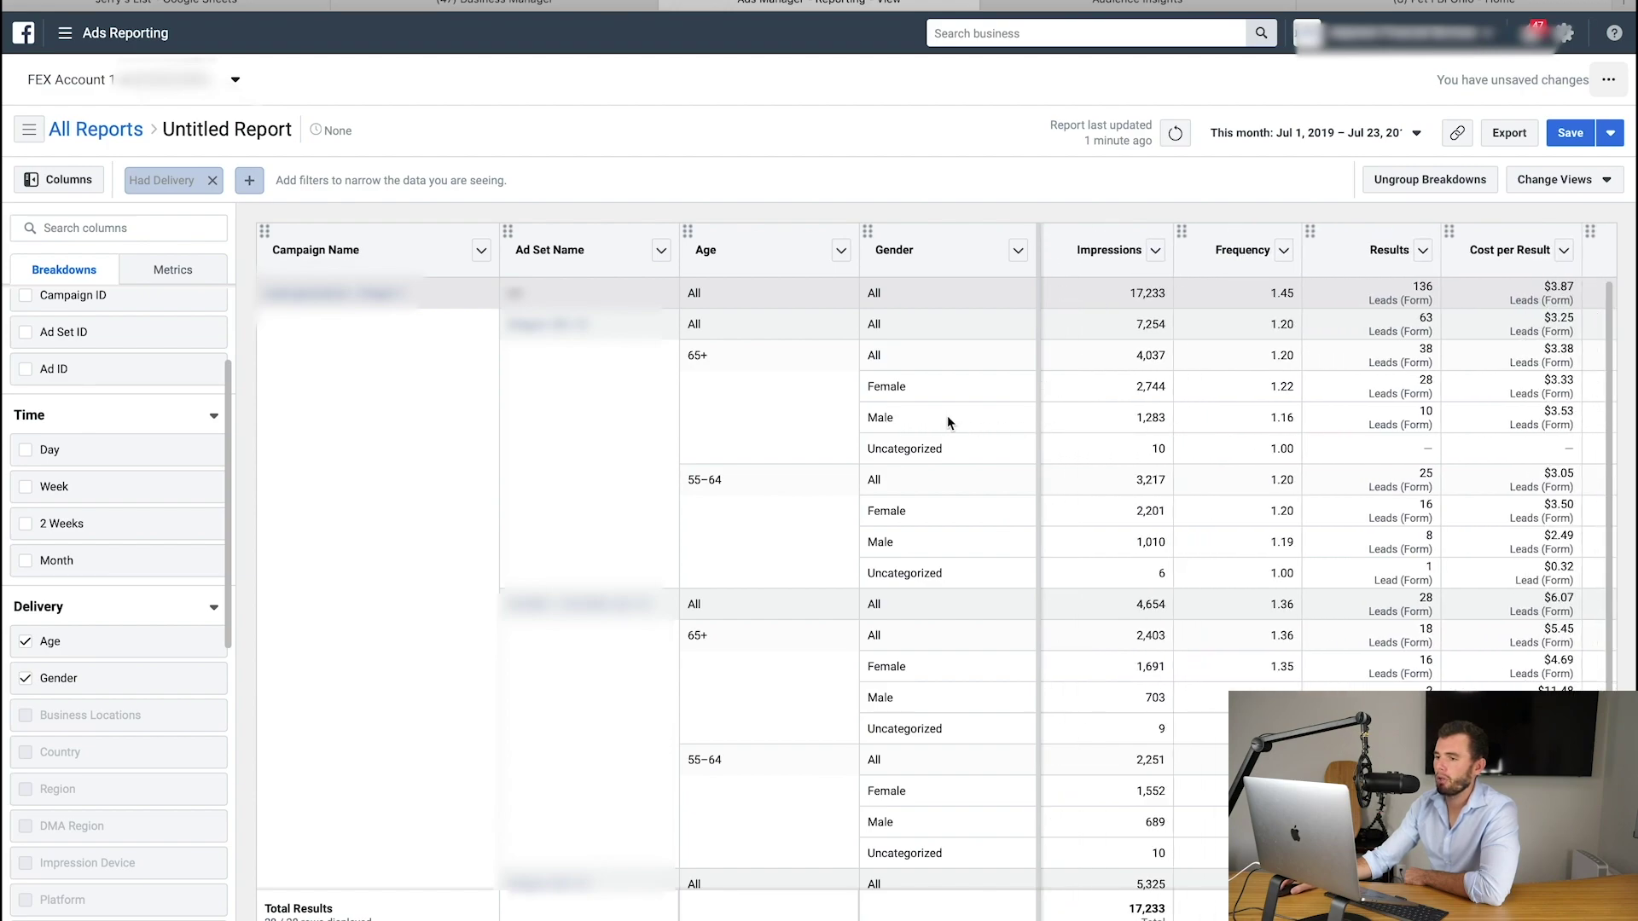
scroll(1237, 423, right, 3)
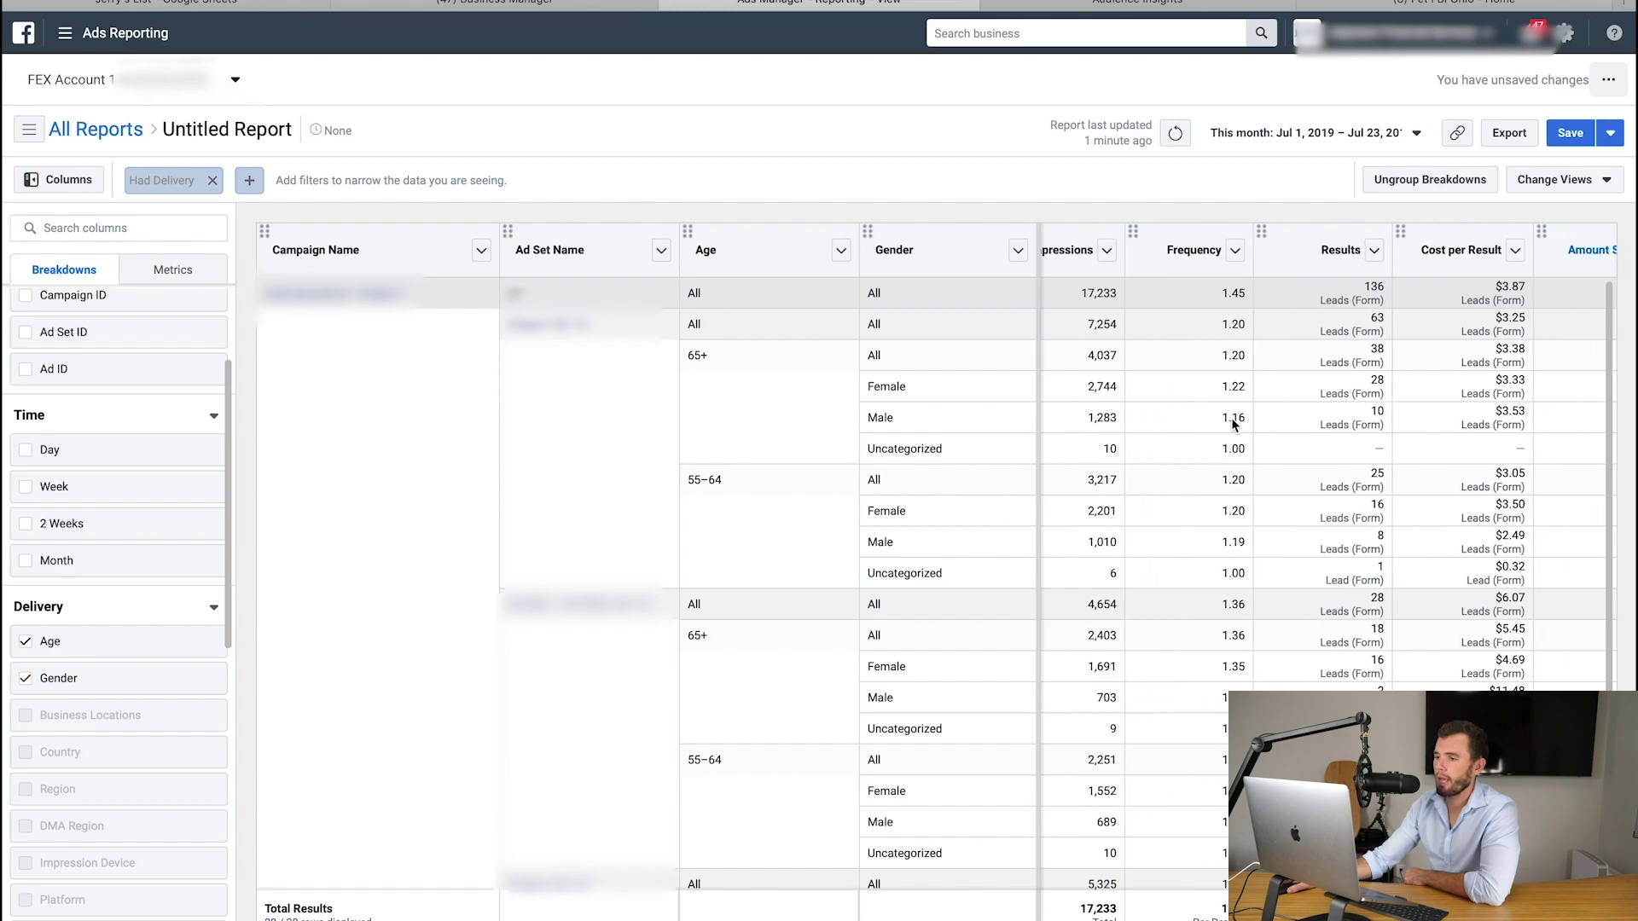
scroll(1224, 419, right, 2)
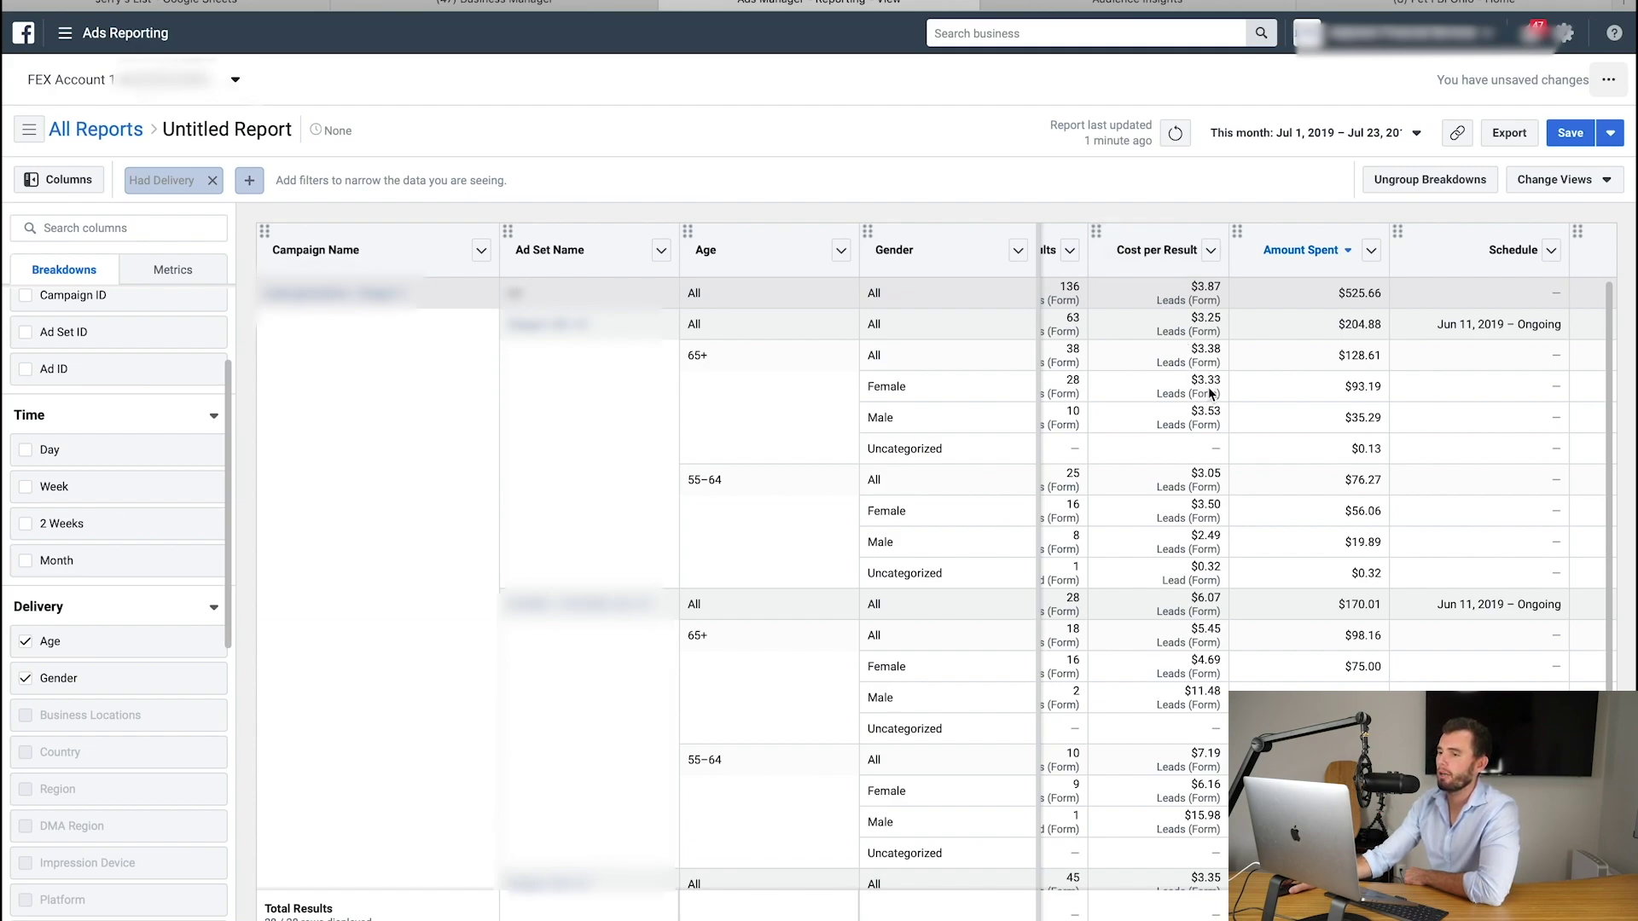
scroll(1202, 395, right, 2)
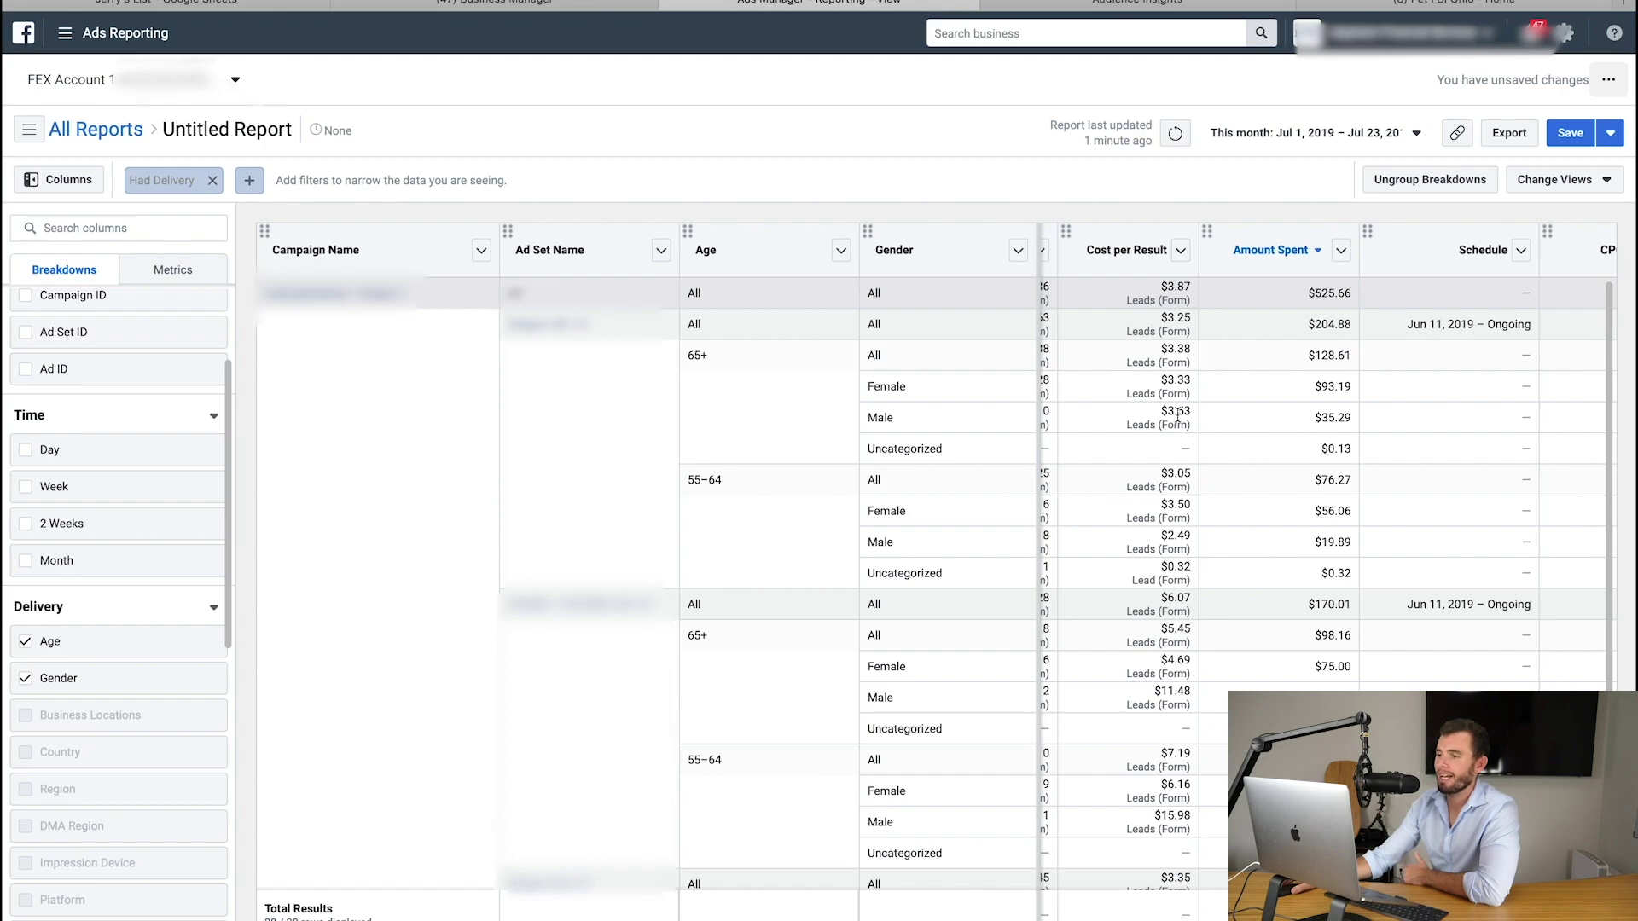
scroll(1187, 415, right, 5)
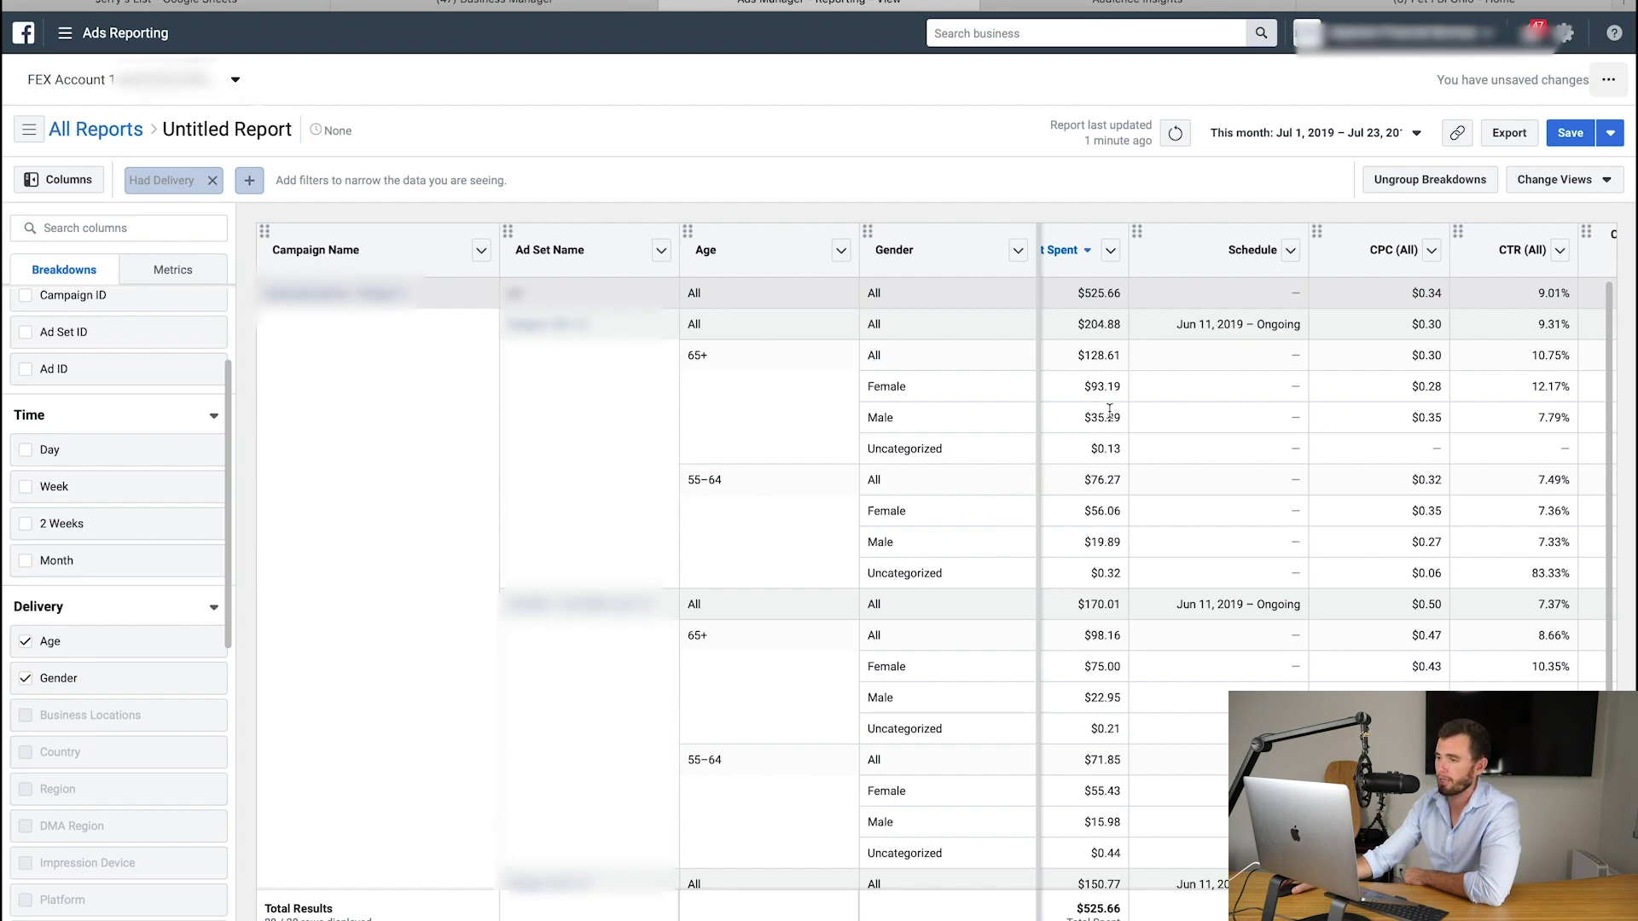
scroll(1110, 411, right, 3)
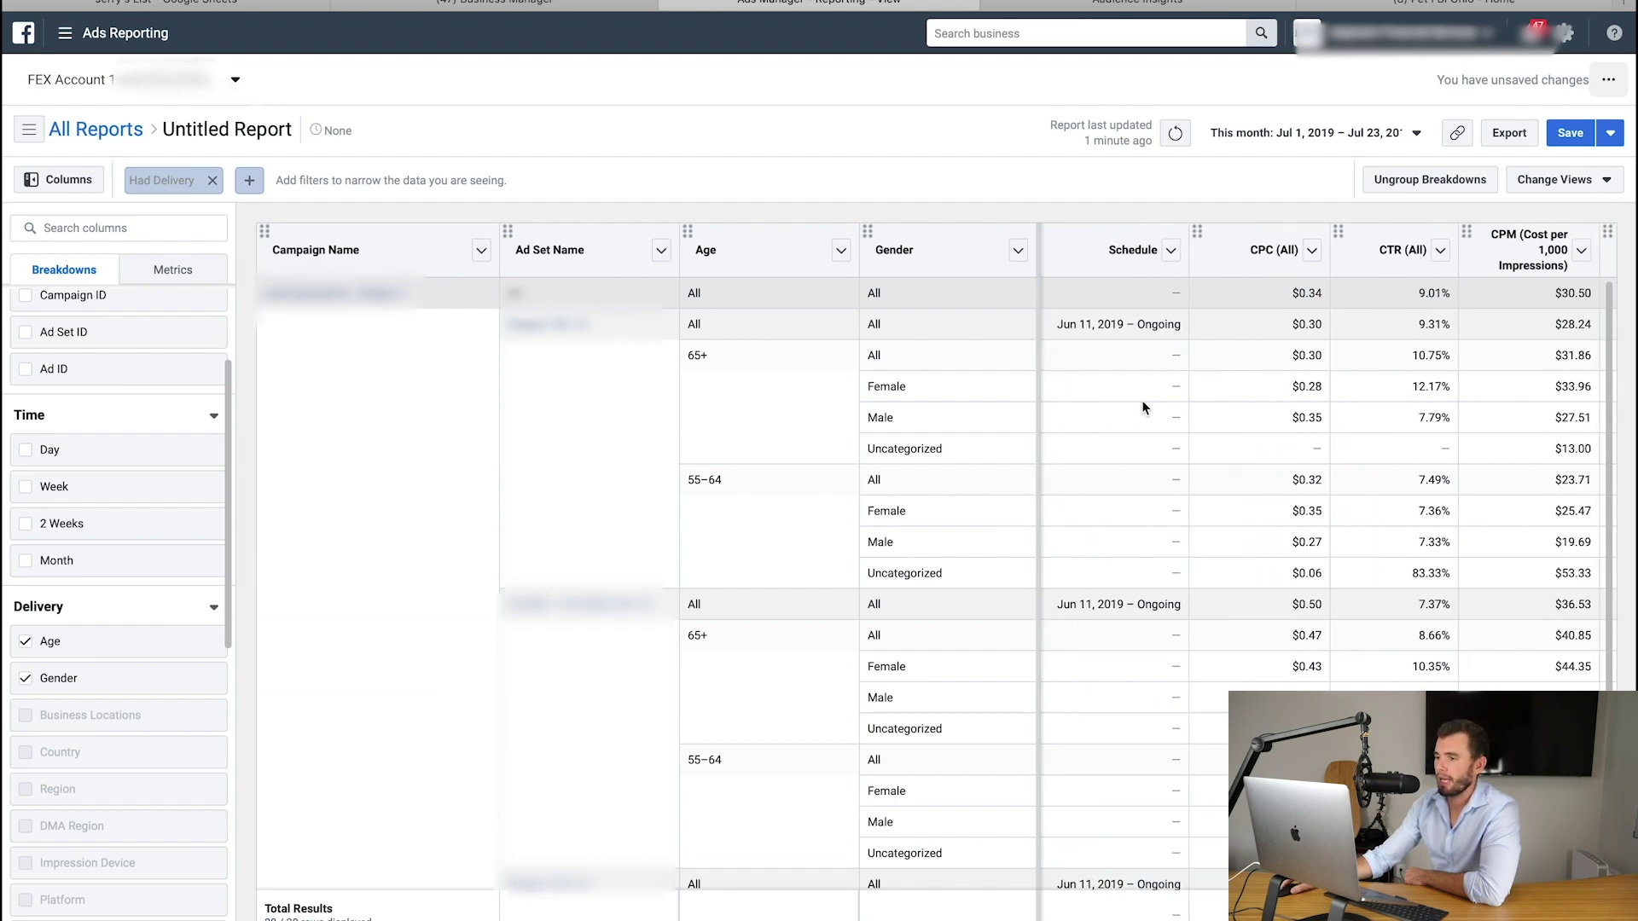
scroll(1144, 408, right, 3)
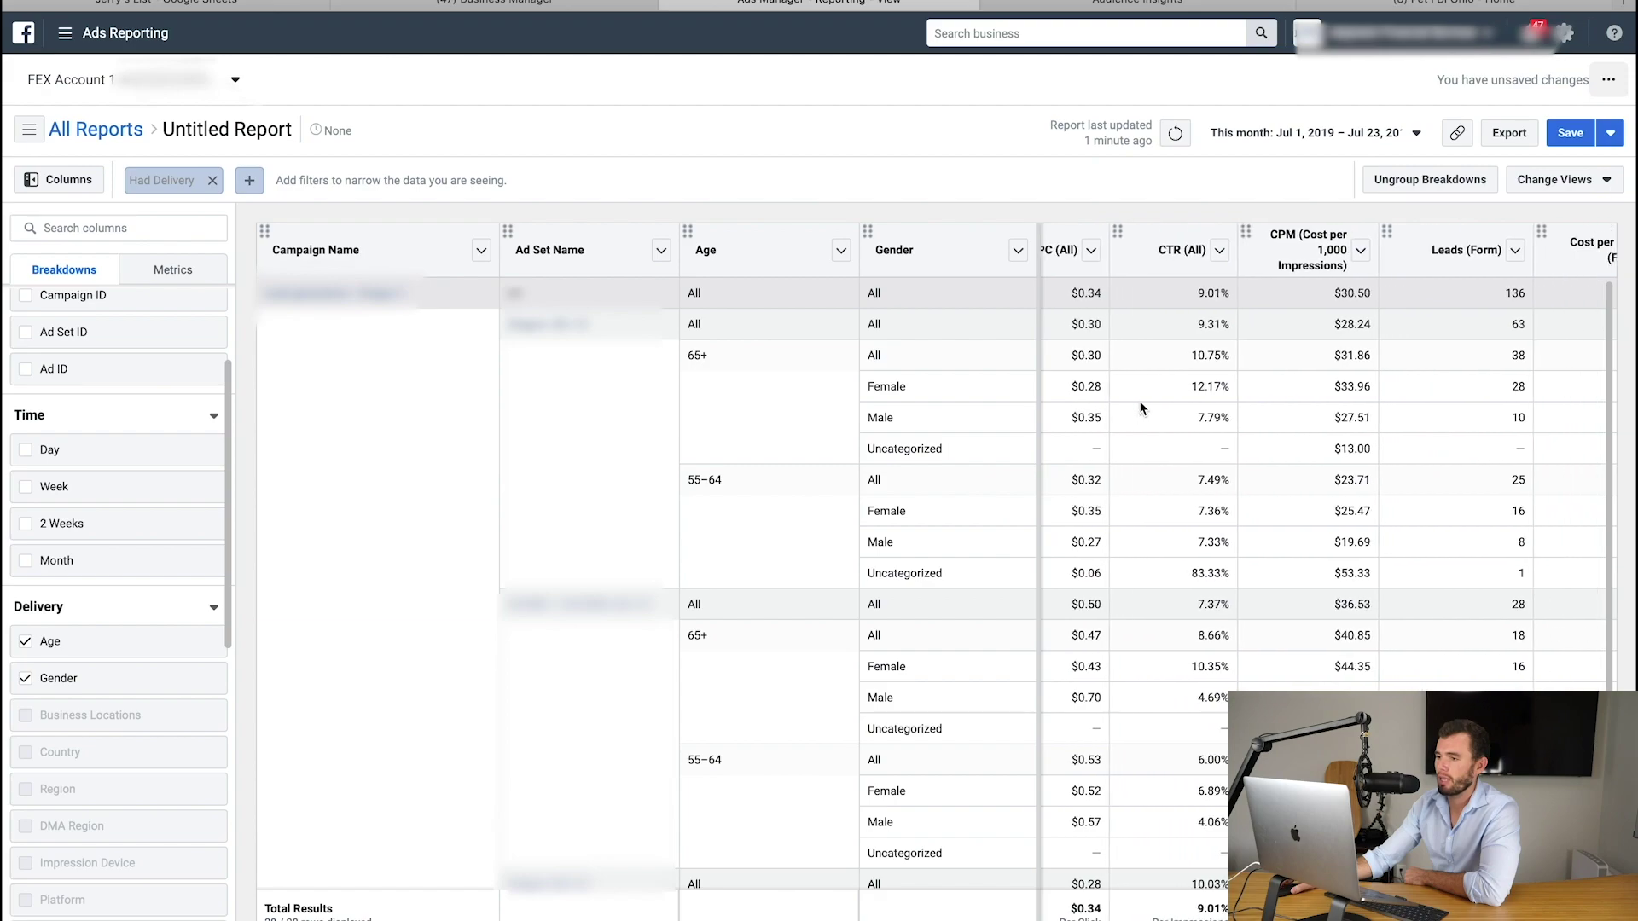
scroll(1139, 409, right, 2)
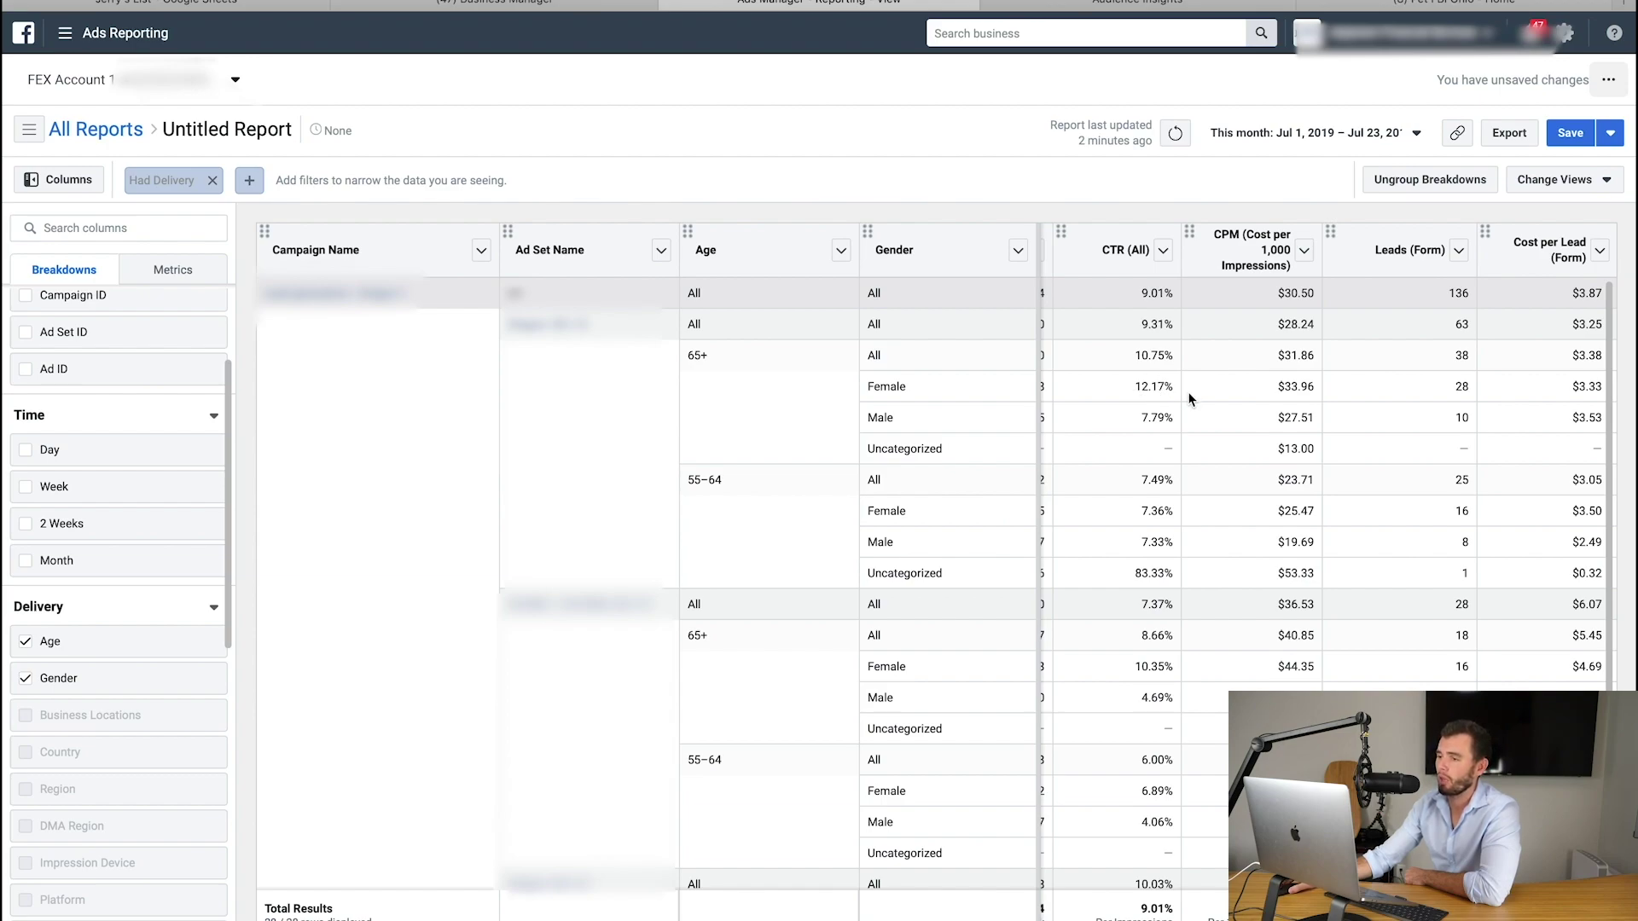
scroll(1170, 398, left, 2)
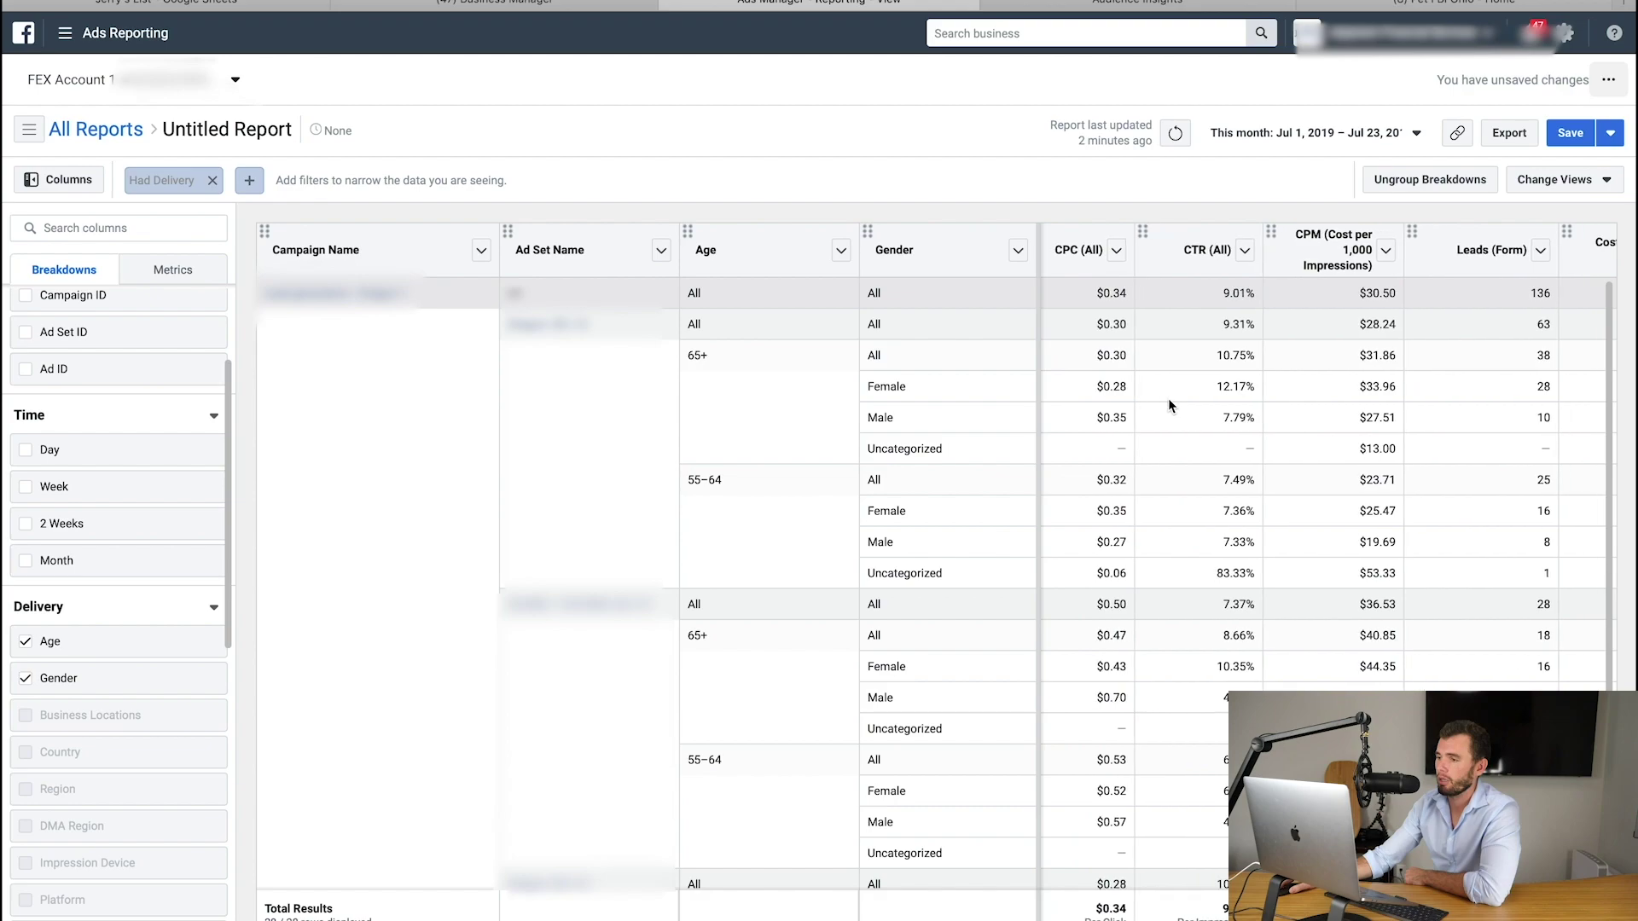
scroll(1172, 401, right, 2)
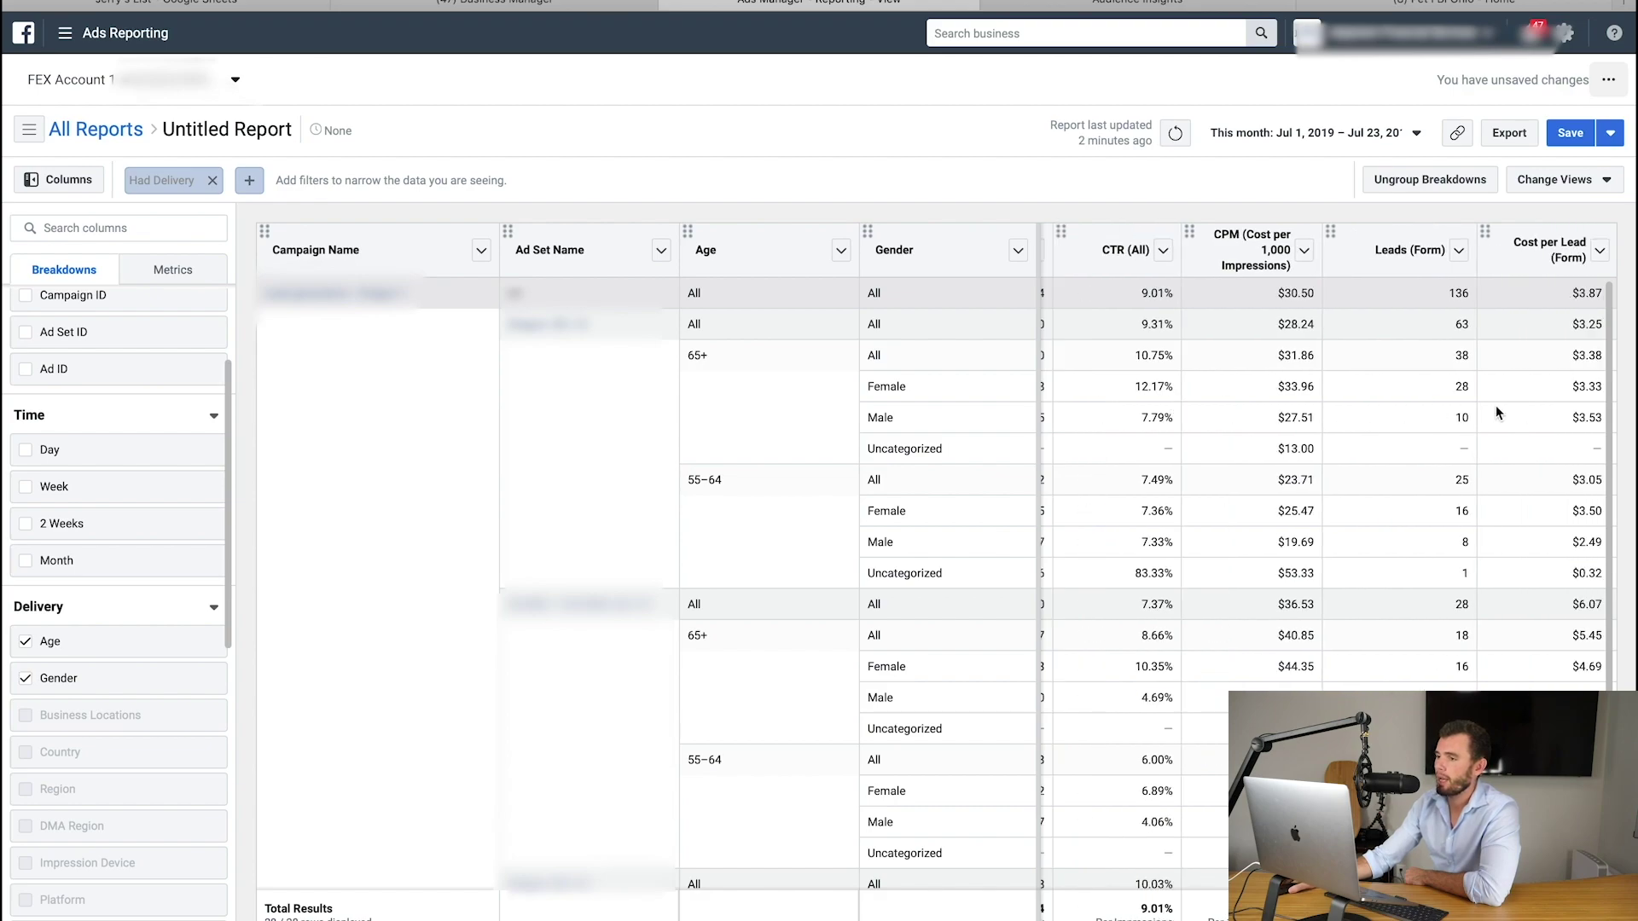
scroll(1228, 419, left, 2)
scroll(1221, 416, left, 5)
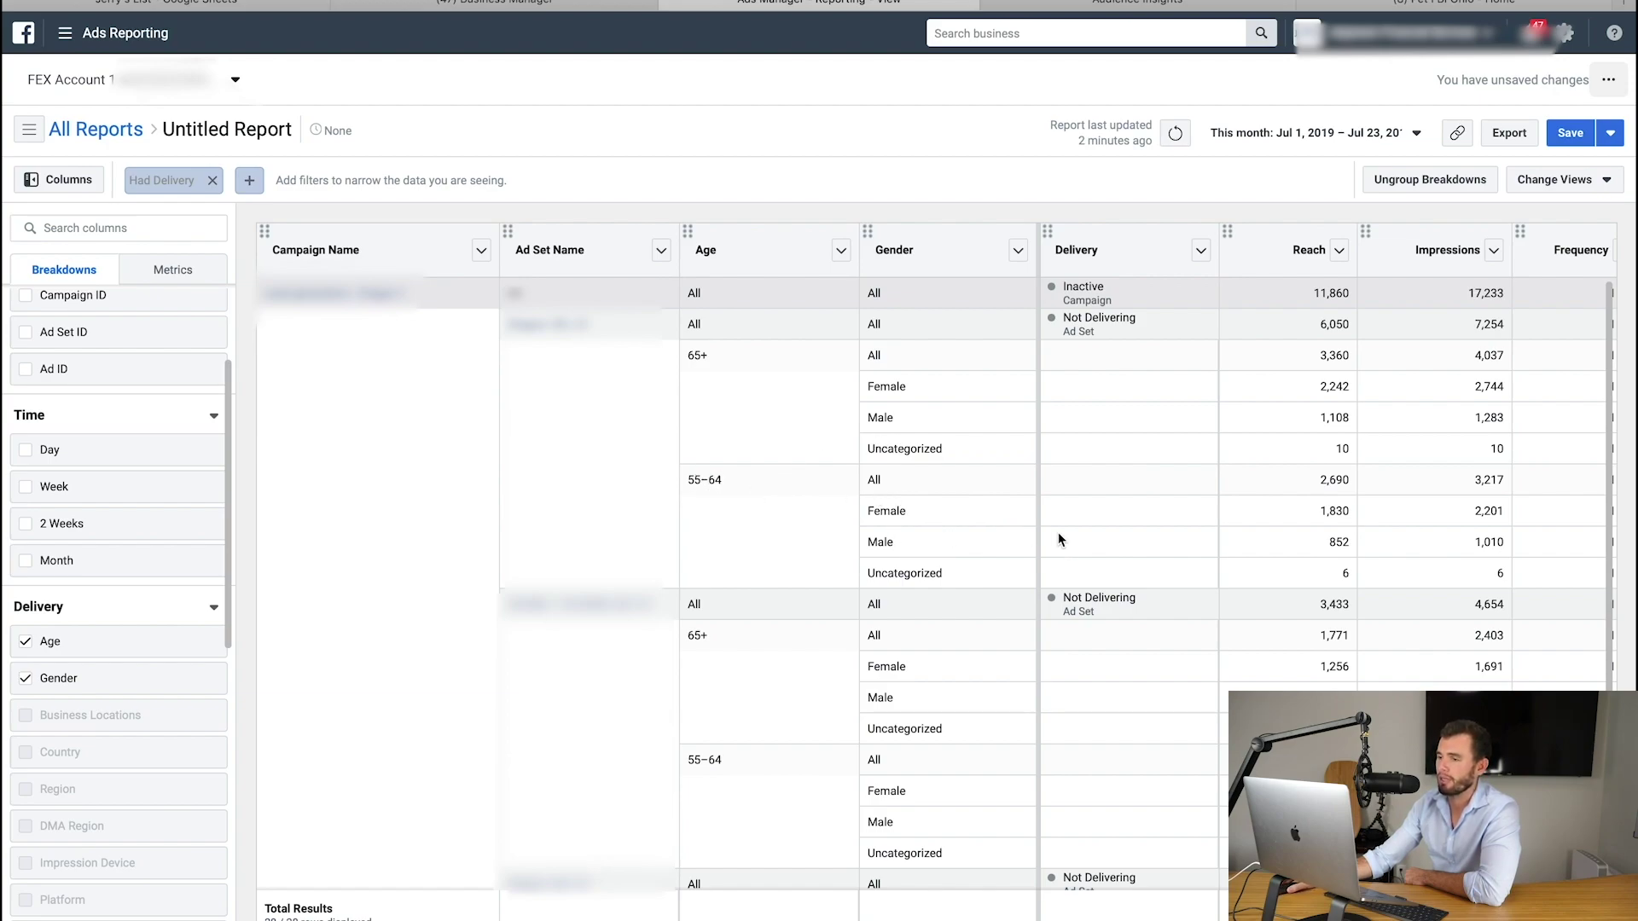
scroll(1169, 533, right, 5)
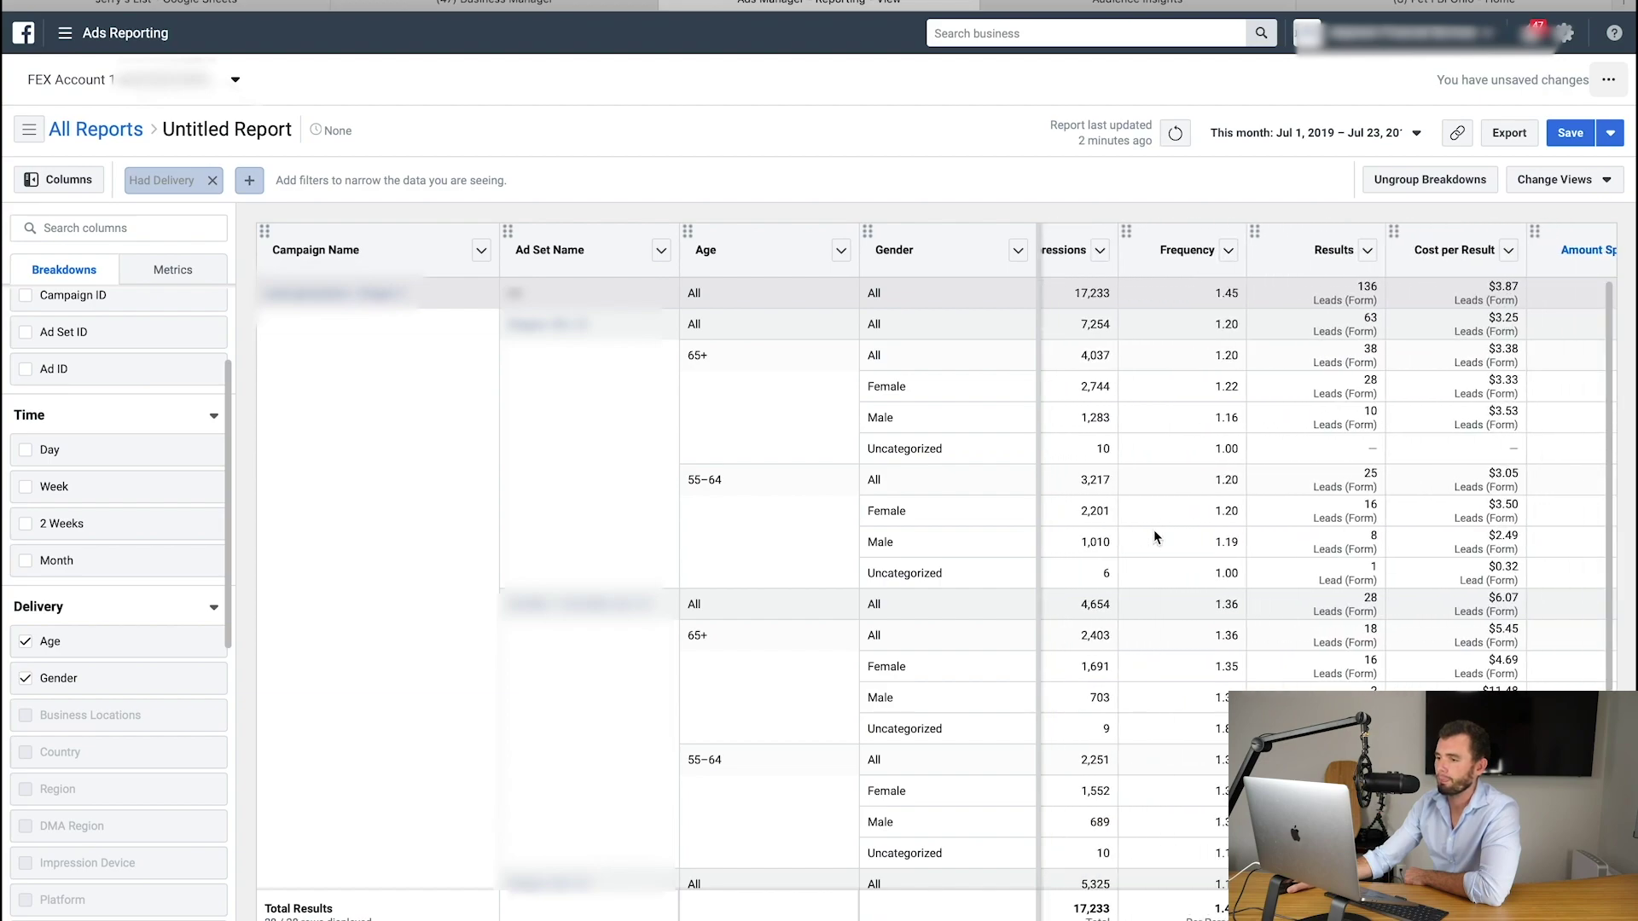
scroll(1154, 529, right, 3)
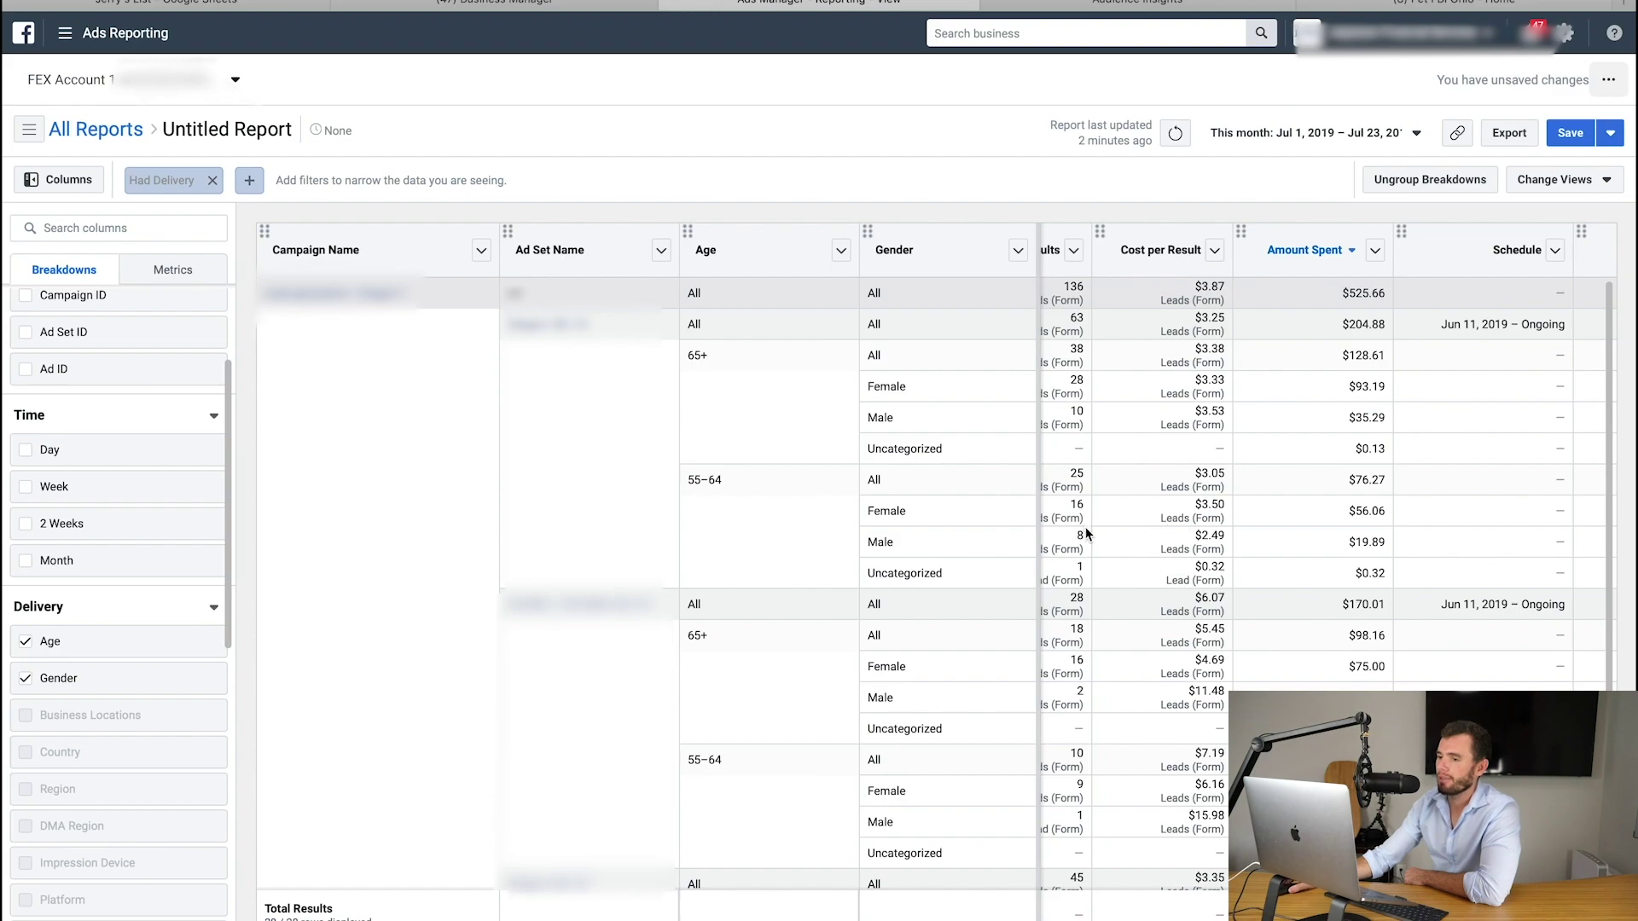
scroll(1087, 538, right, 2)
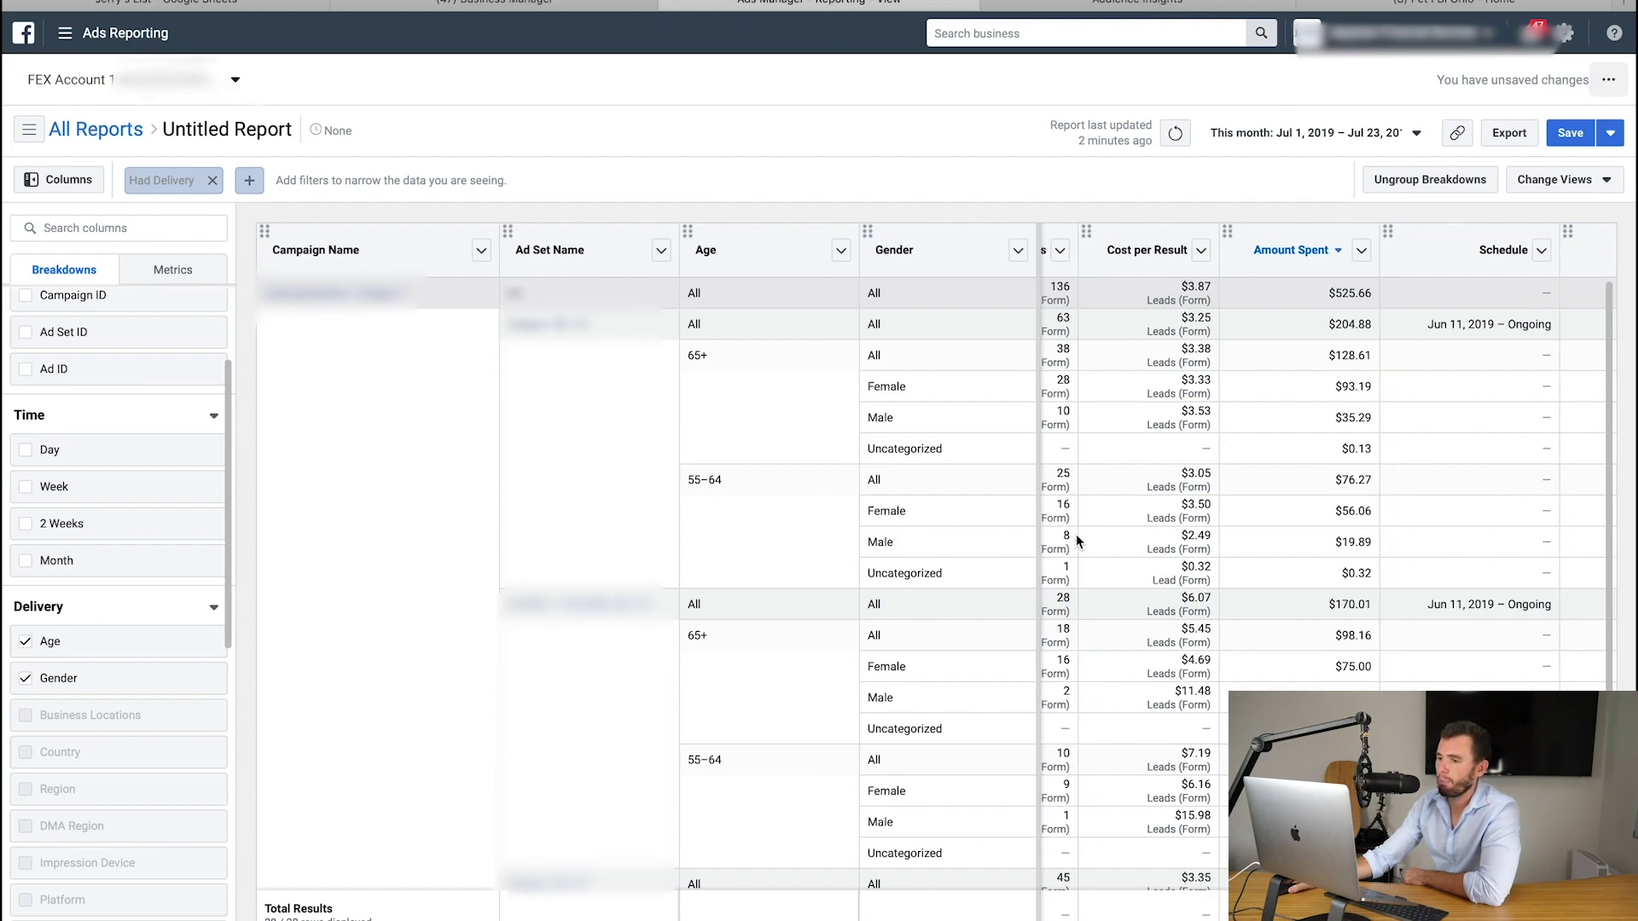
scroll(1087, 548, right, 3)
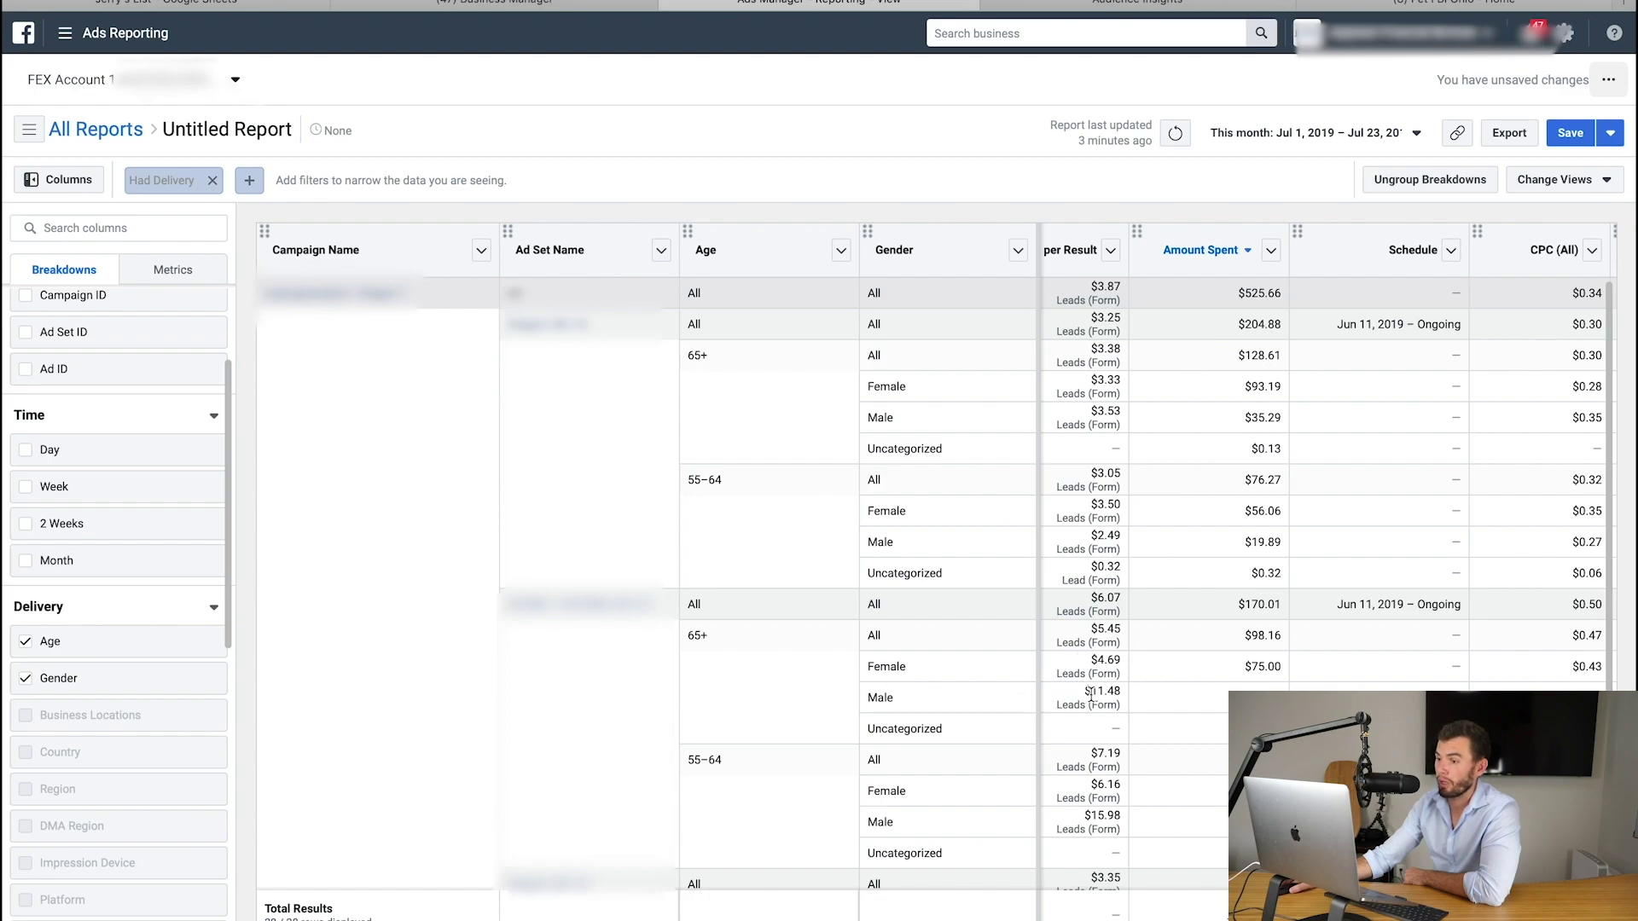
scroll(1097, 697, left, 3)
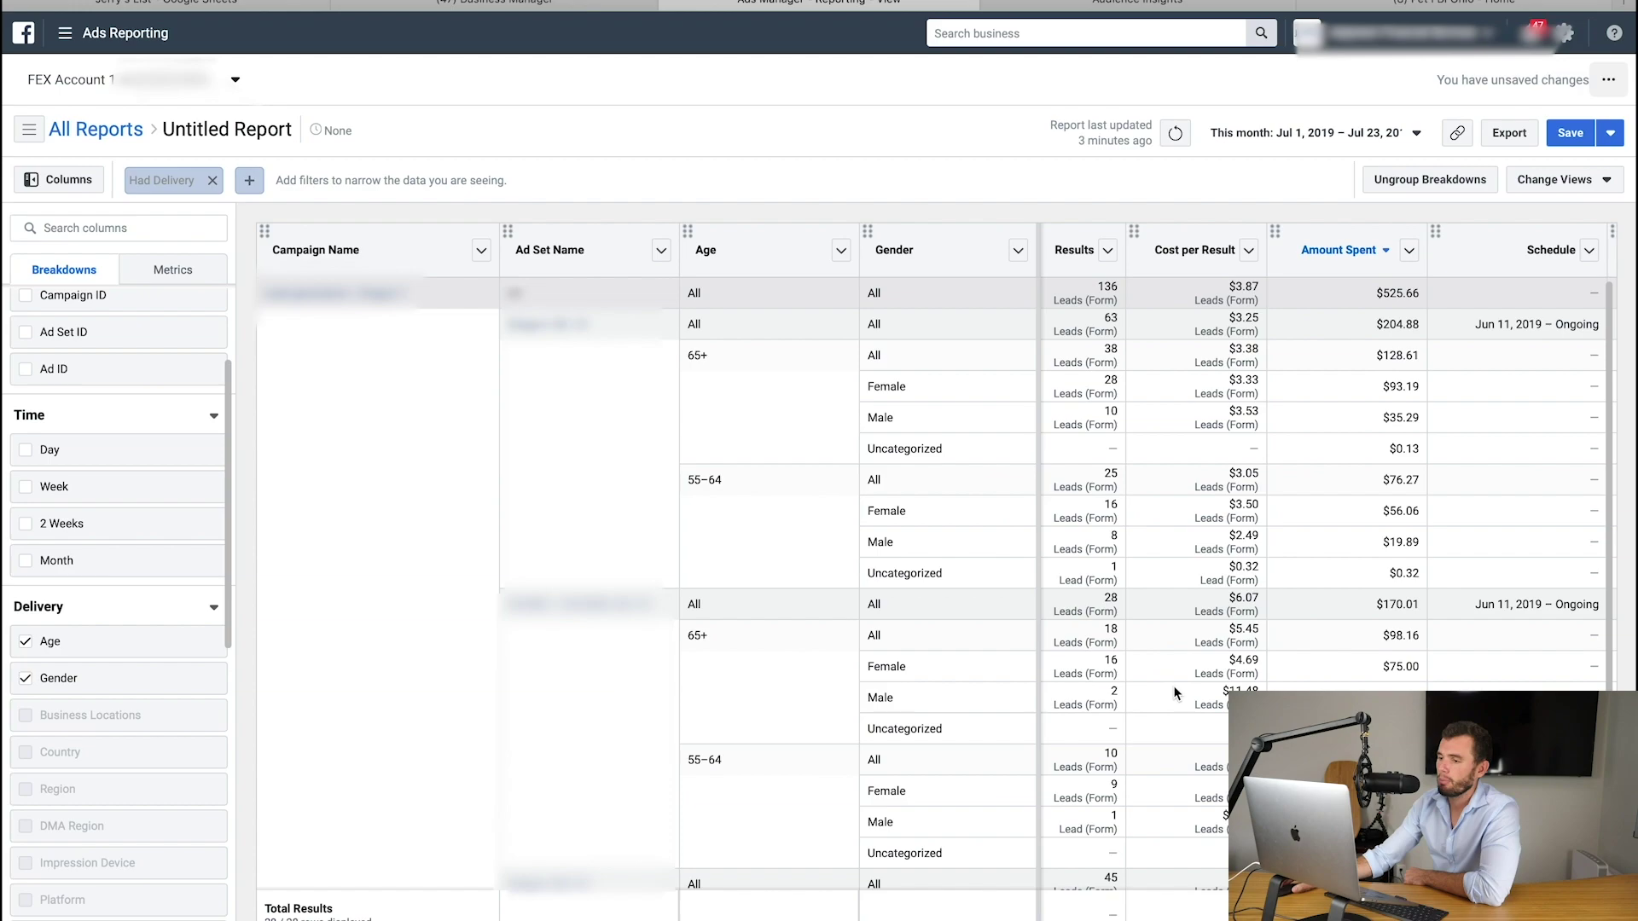
scroll(1175, 693, down, 3)
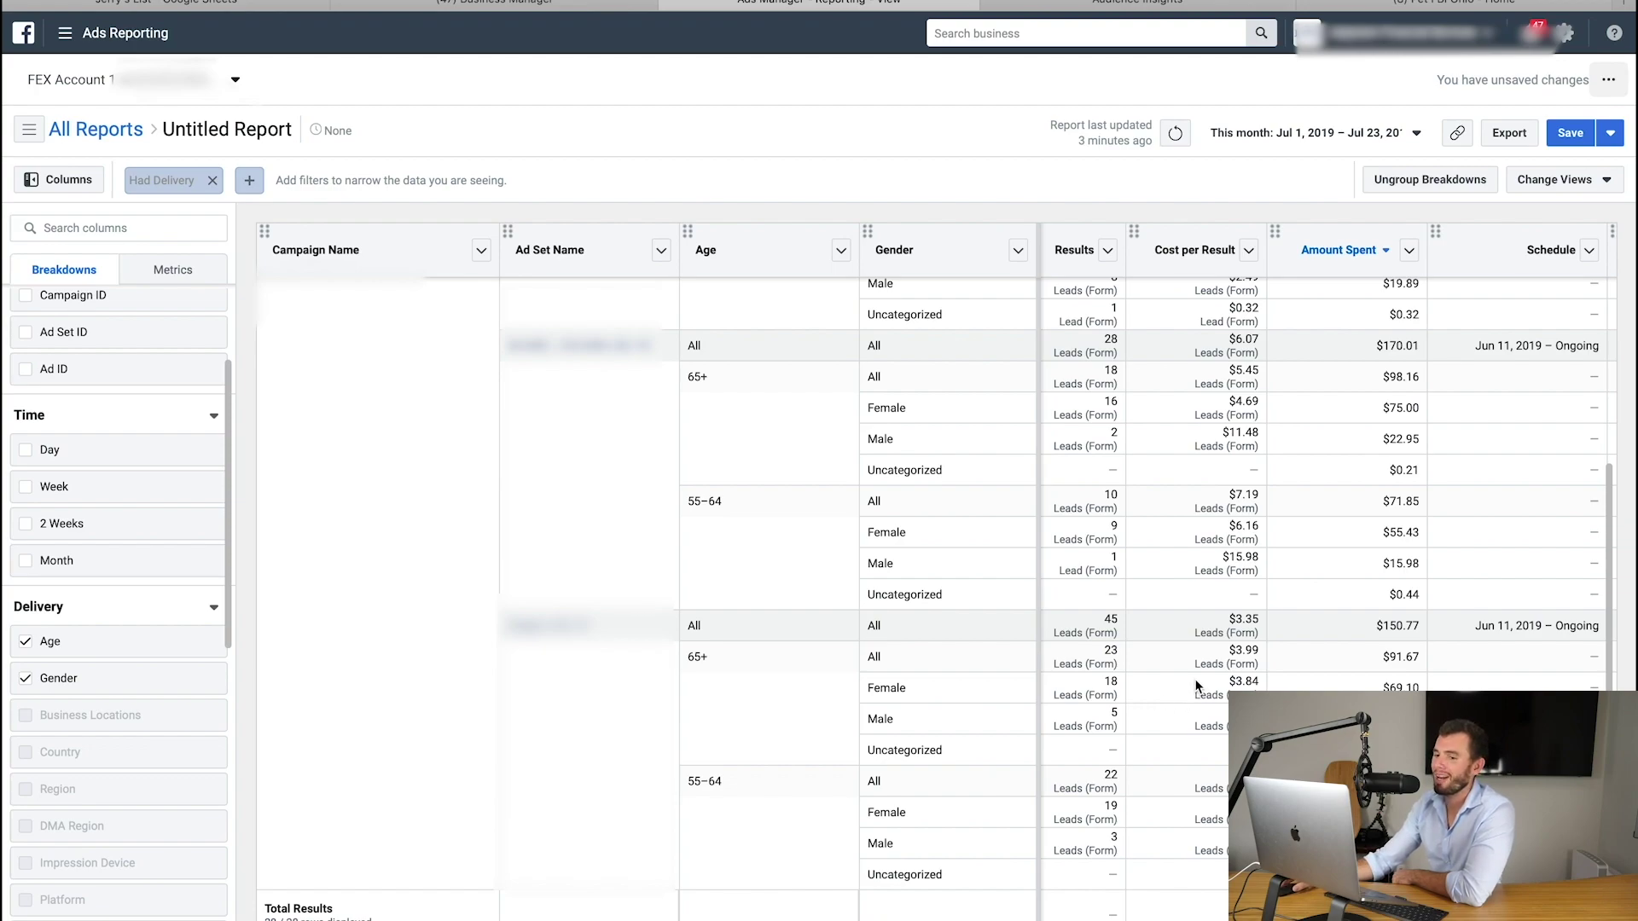
scroll(174, 662, down, 2)
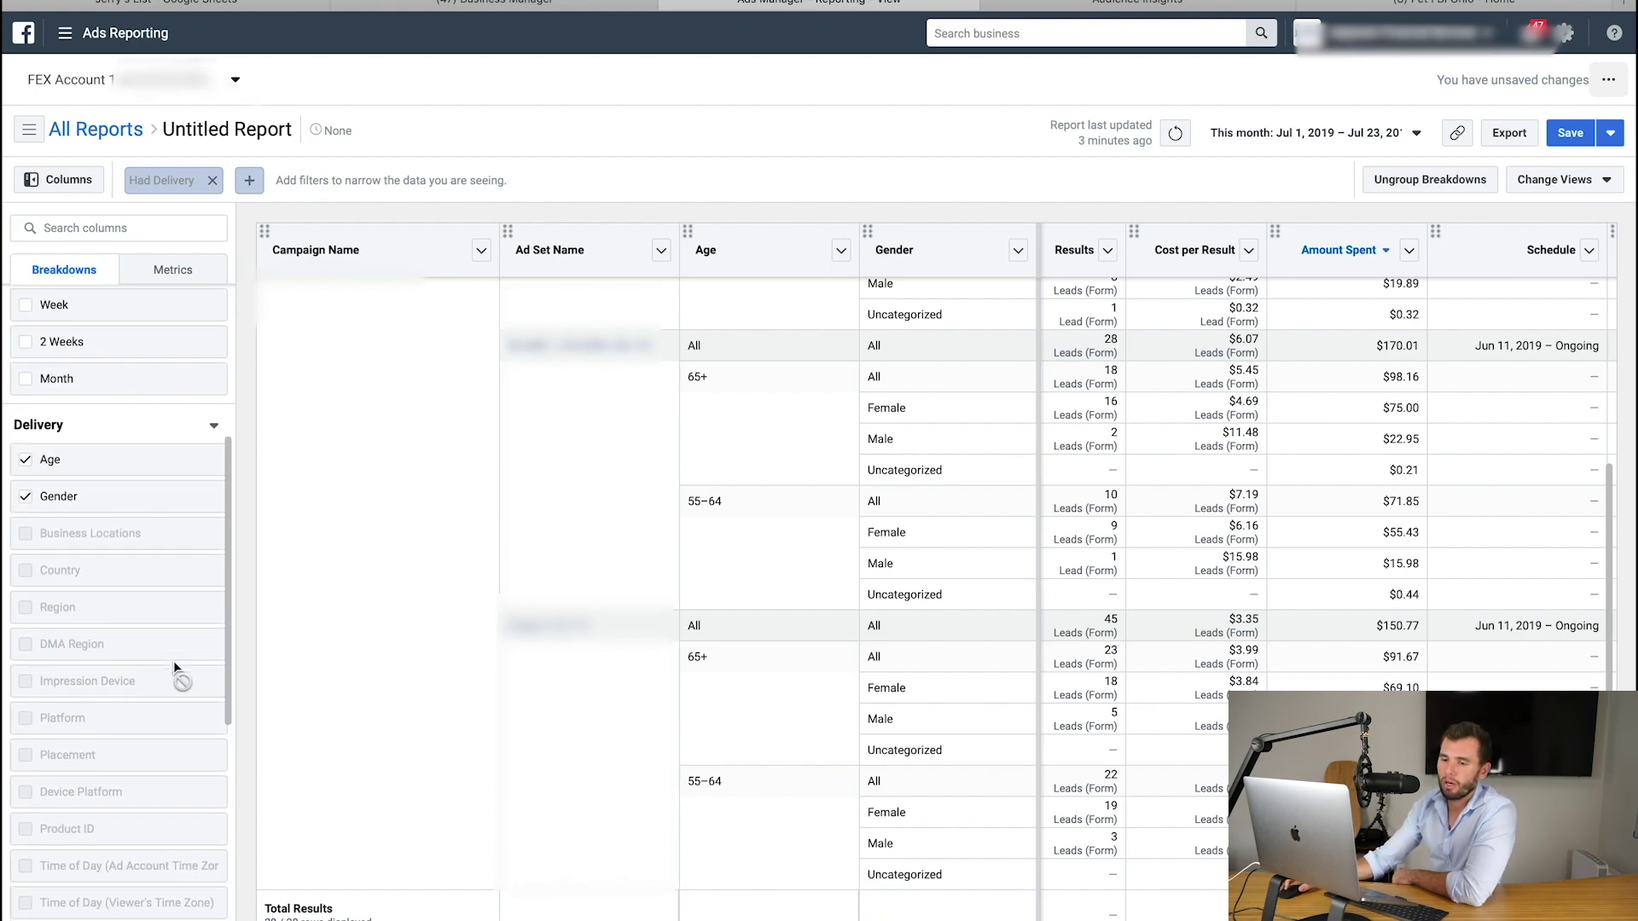
scroll(174, 664, down, 1)
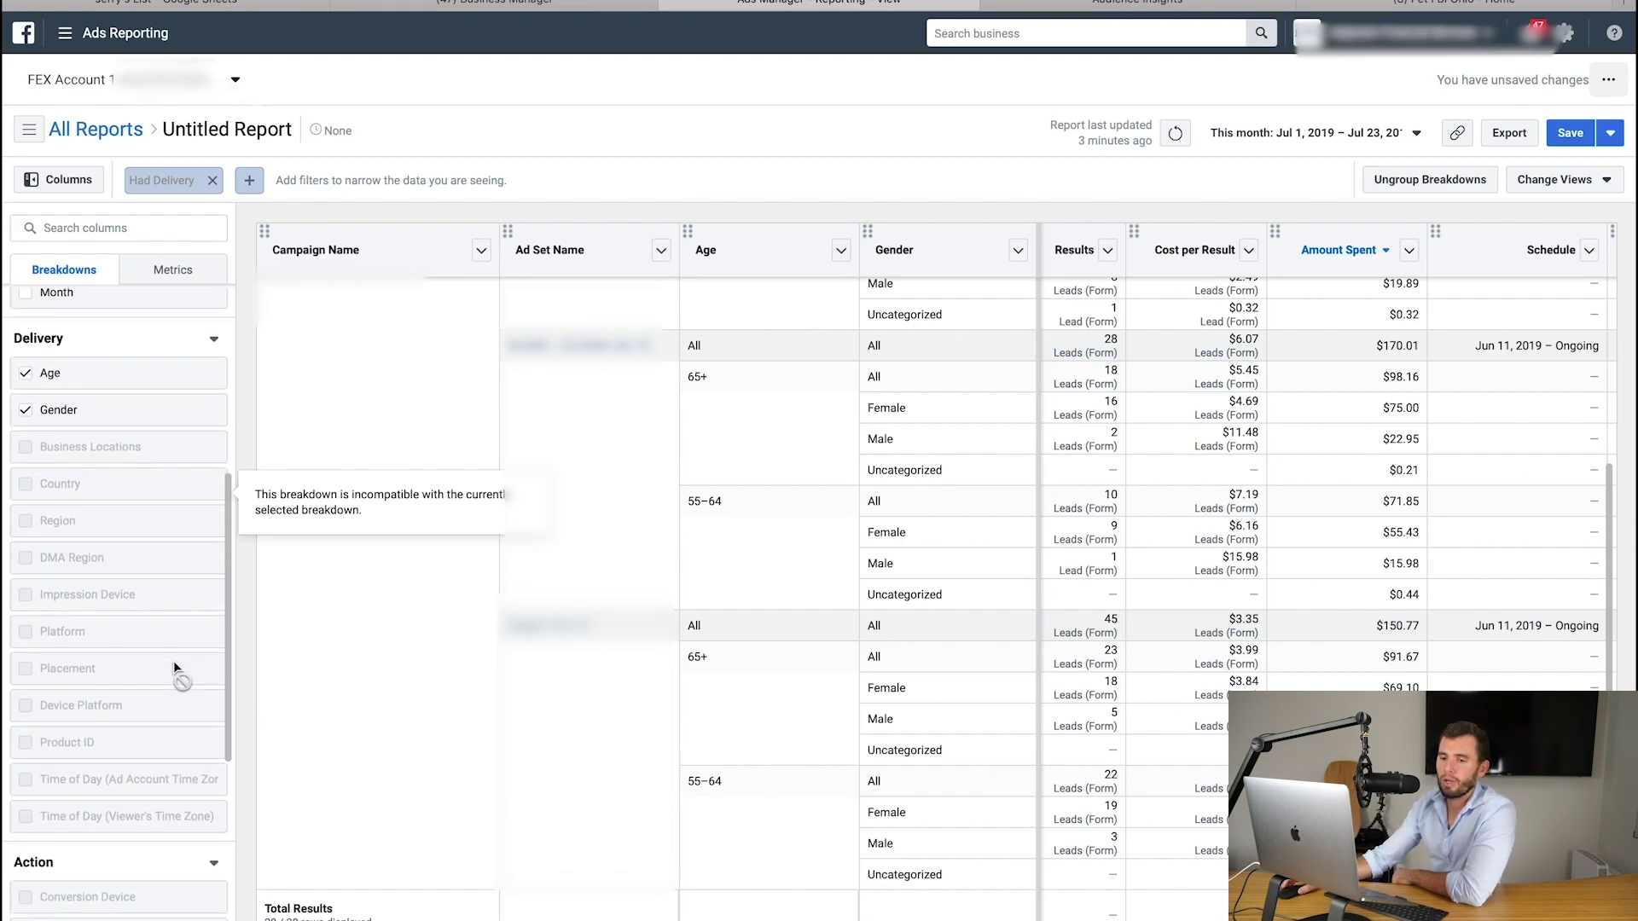
Replace the Gender and Age breakdowns with DMA Region, dismissing the TaskRabbit notification
click(26, 409)
click(25, 373)
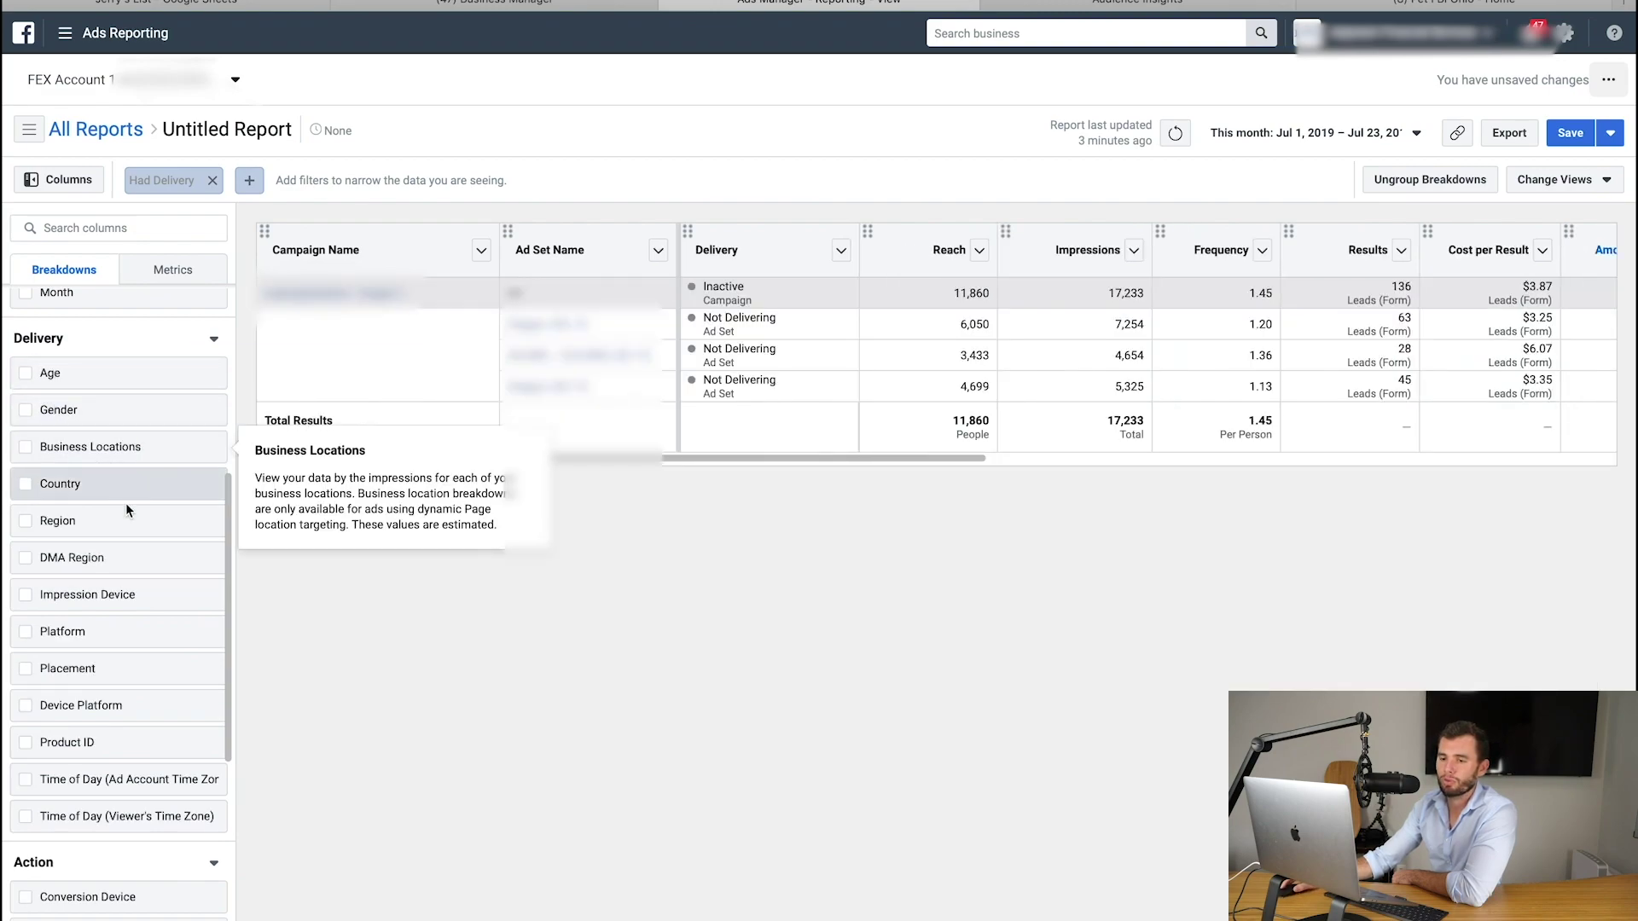
click(119, 563)
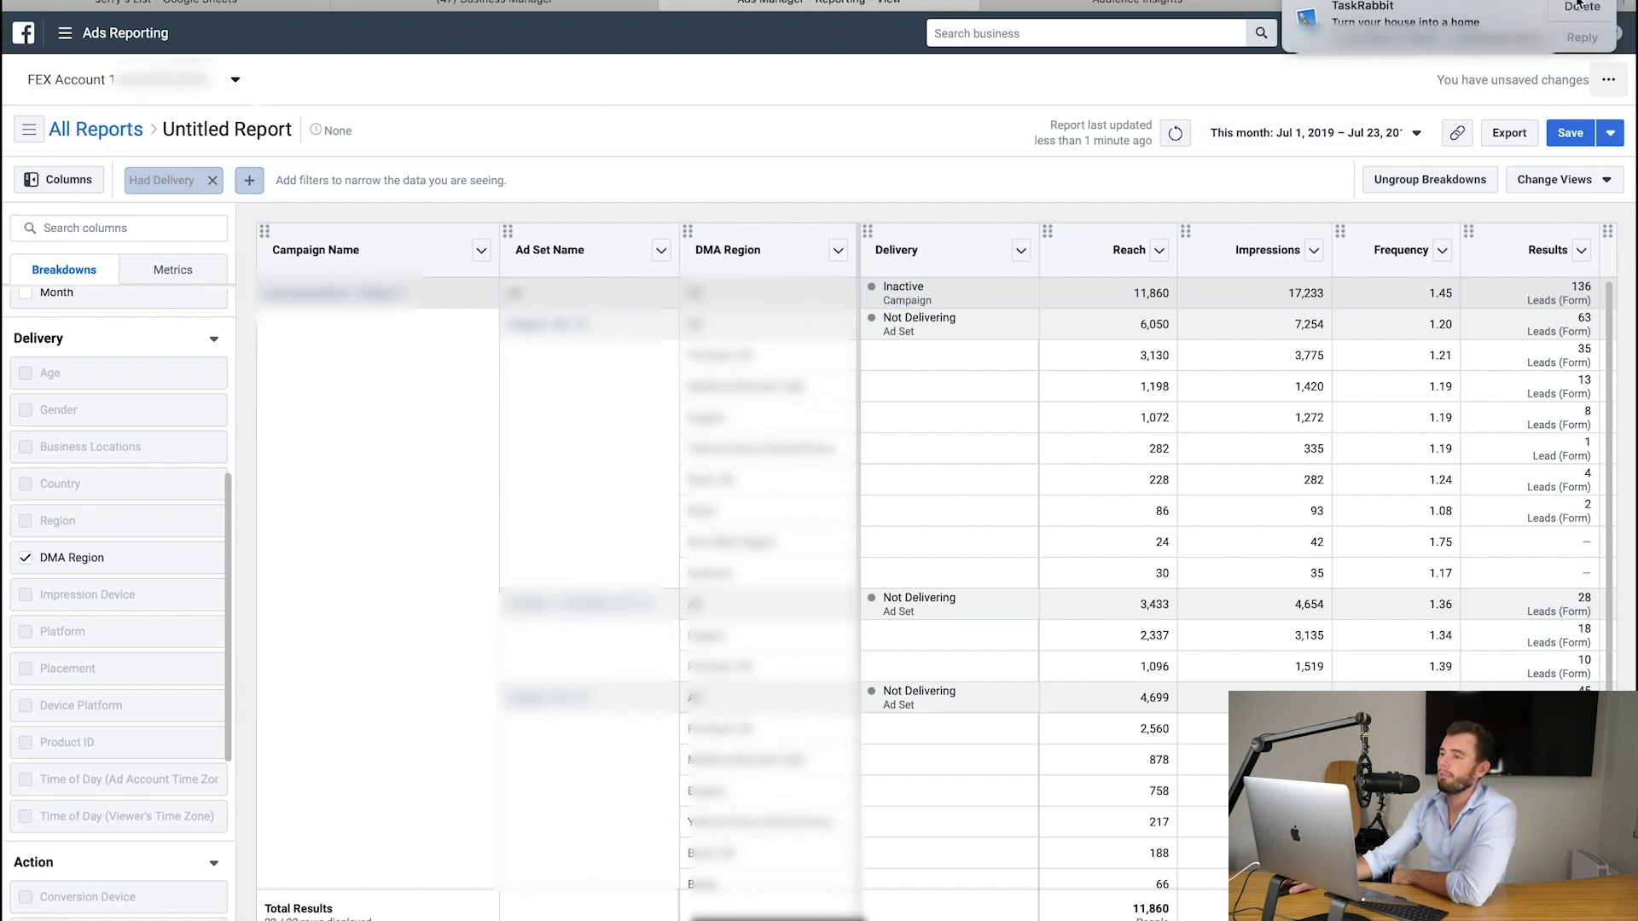
click(1579, 6)
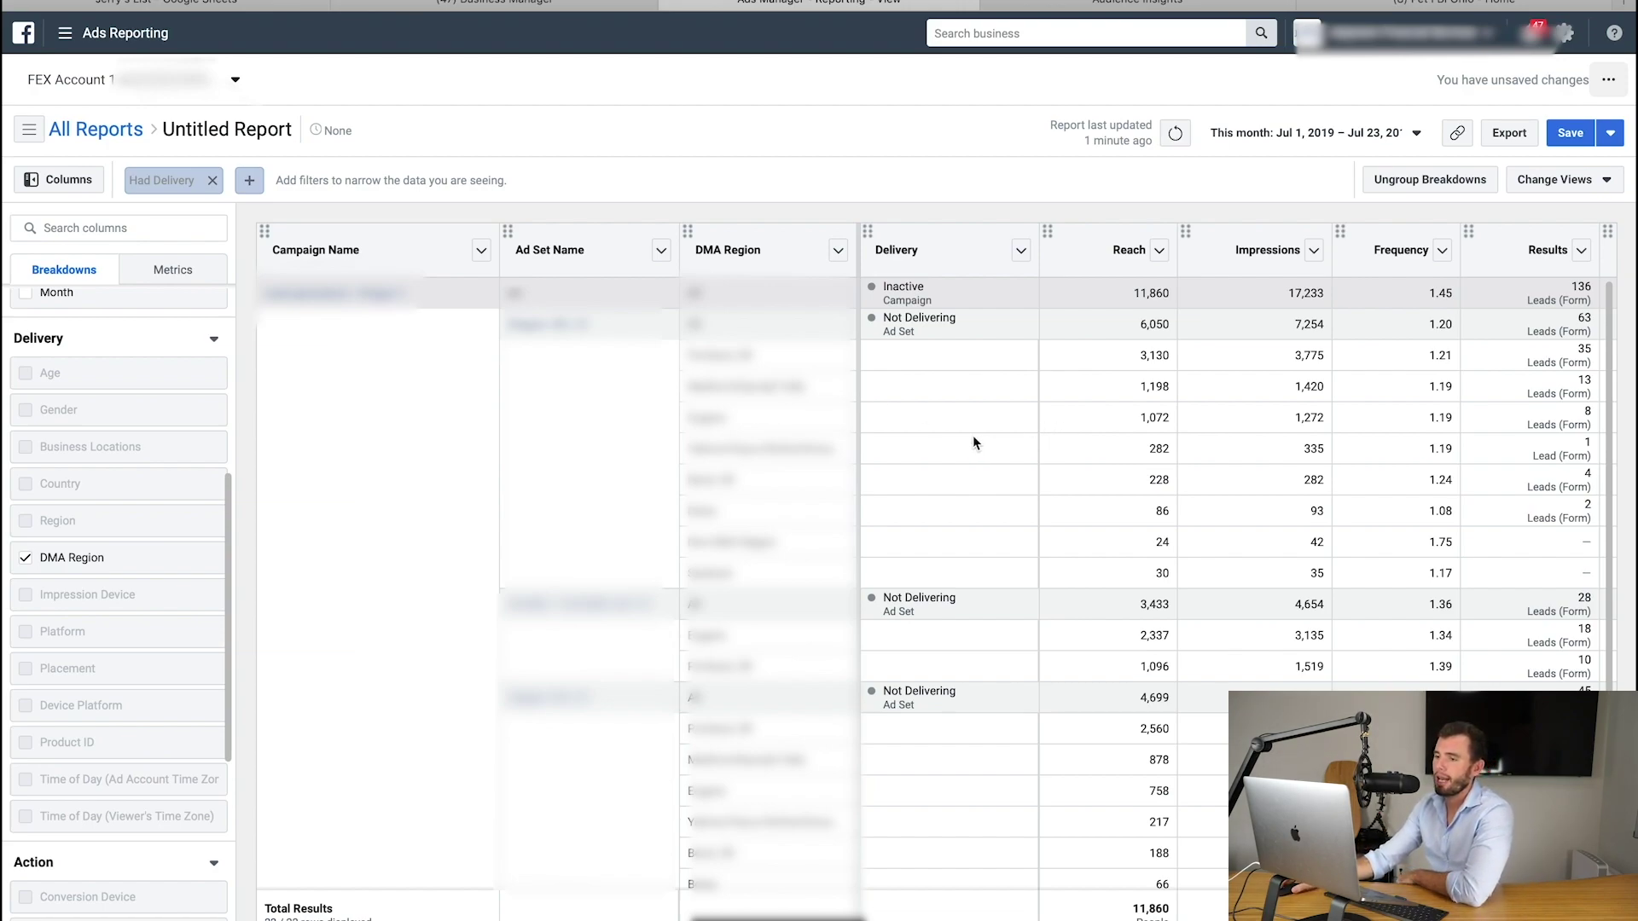
Scroll across the DMA region rows to review leads, cost per lead and amount spent
scroll(971, 436, right, 5)
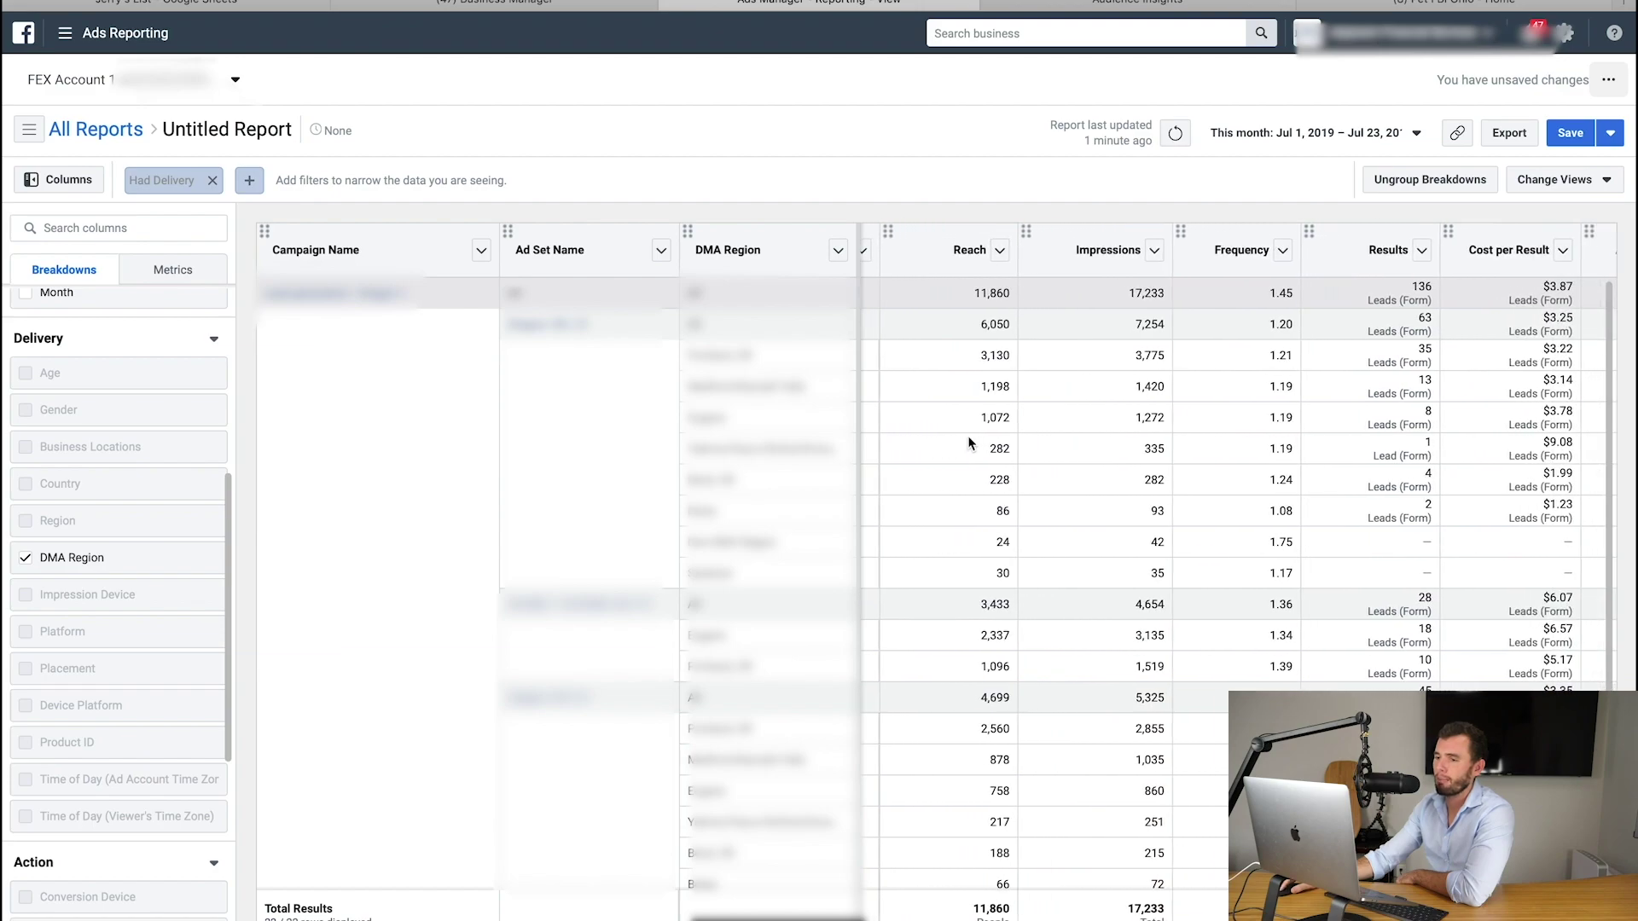
scroll(968, 437, right, 1)
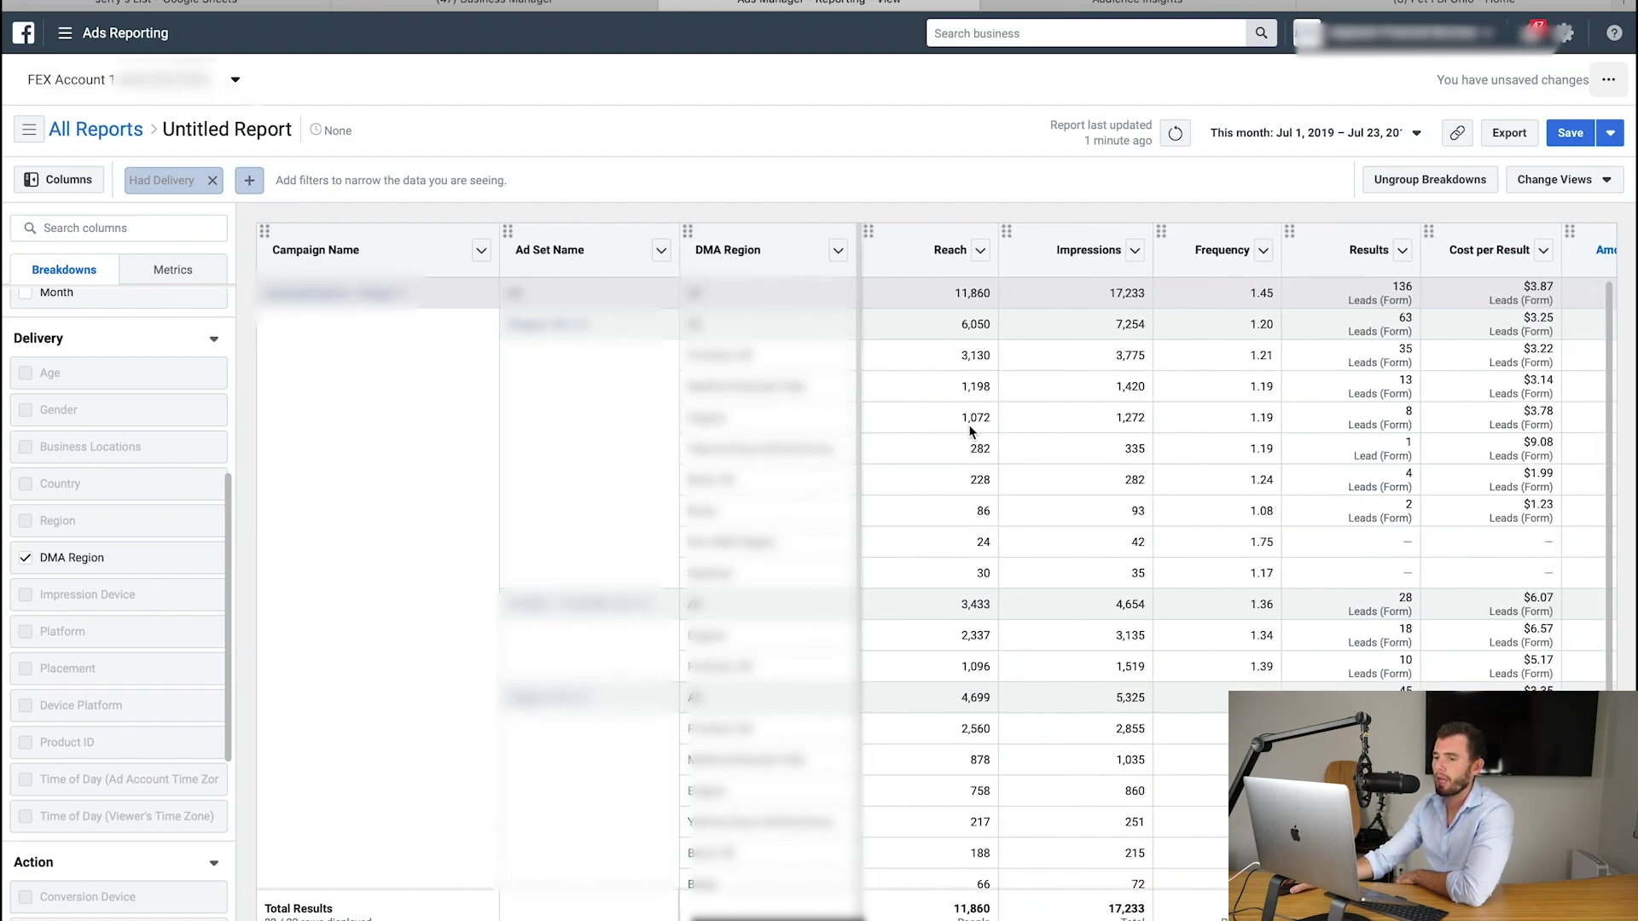
scroll(964, 431, right, 1)
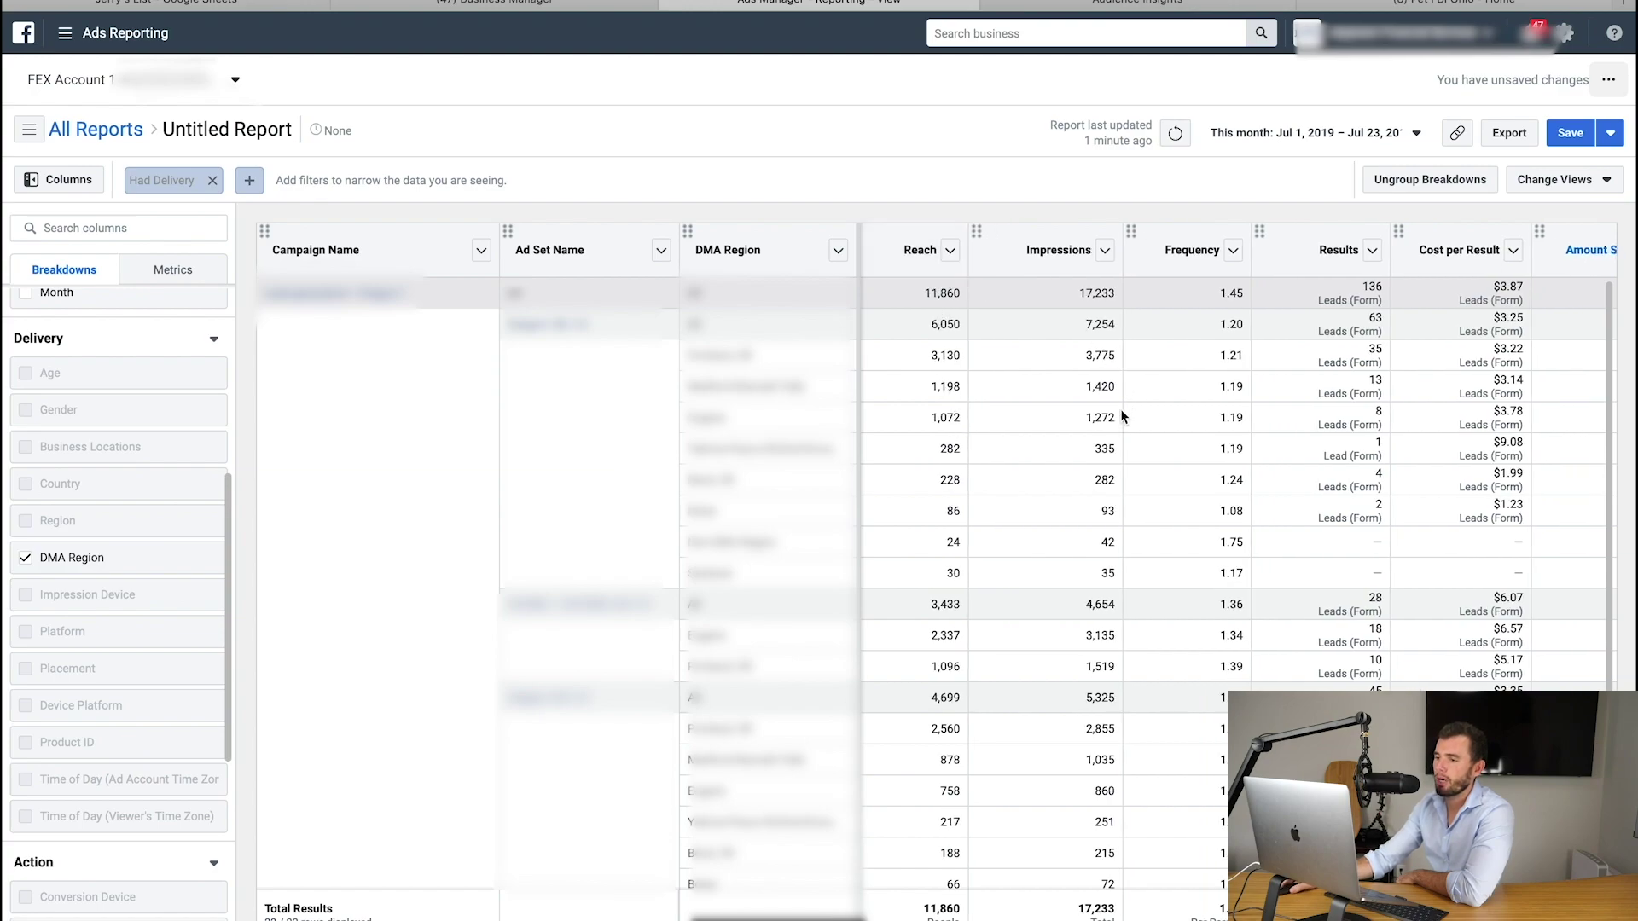
scroll(1123, 416, right, 5)
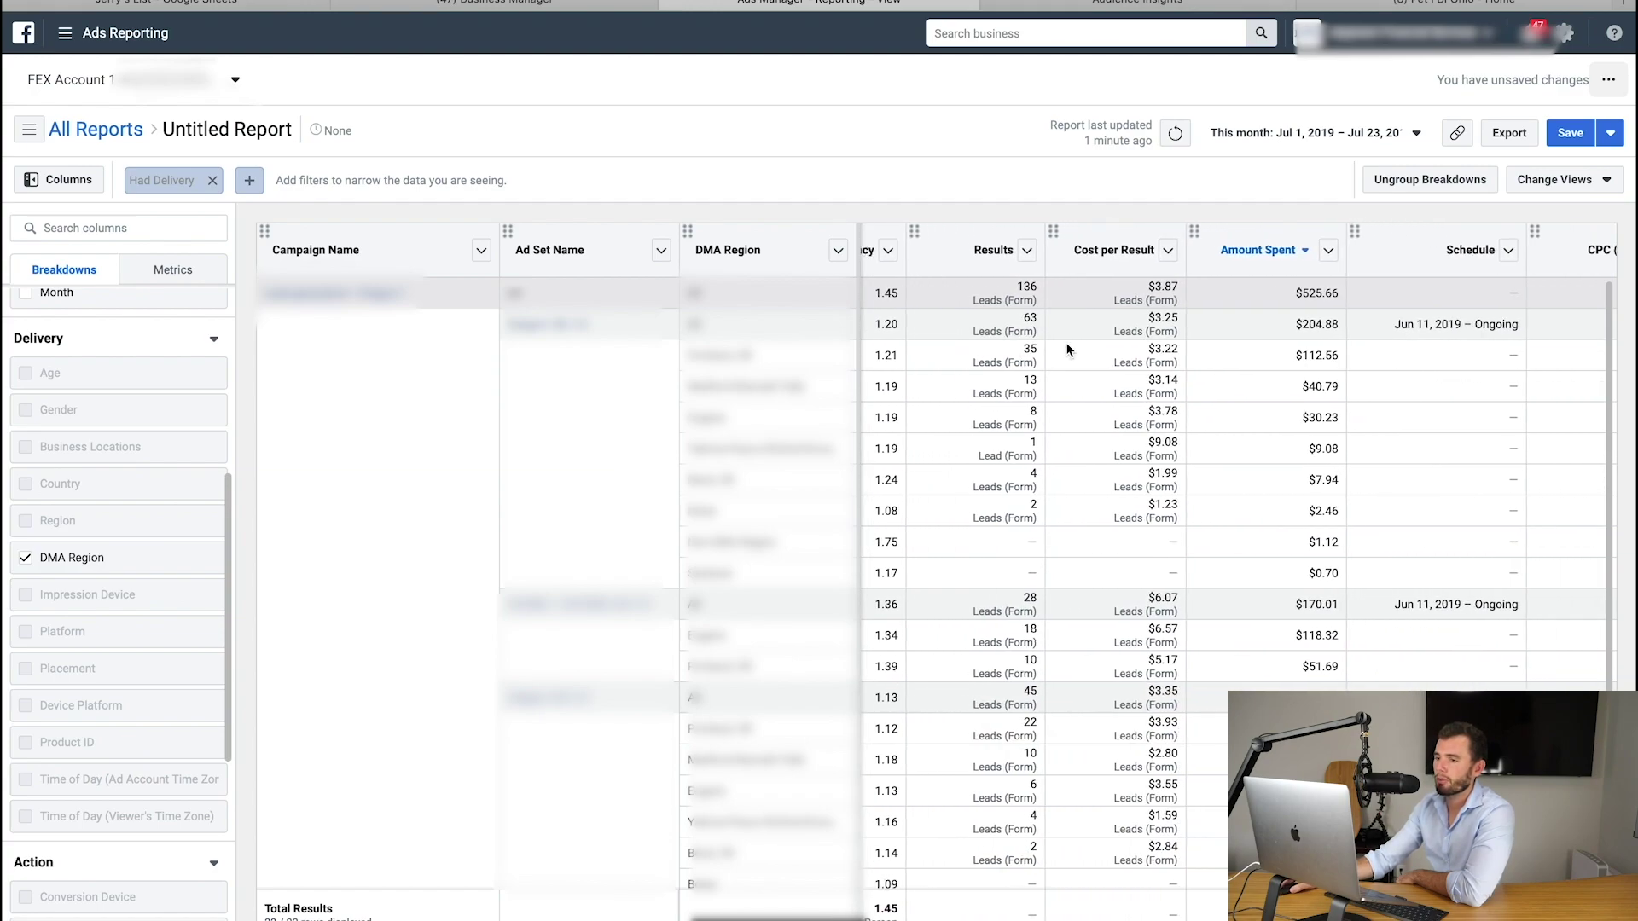
scroll(1068, 349, right, 2)
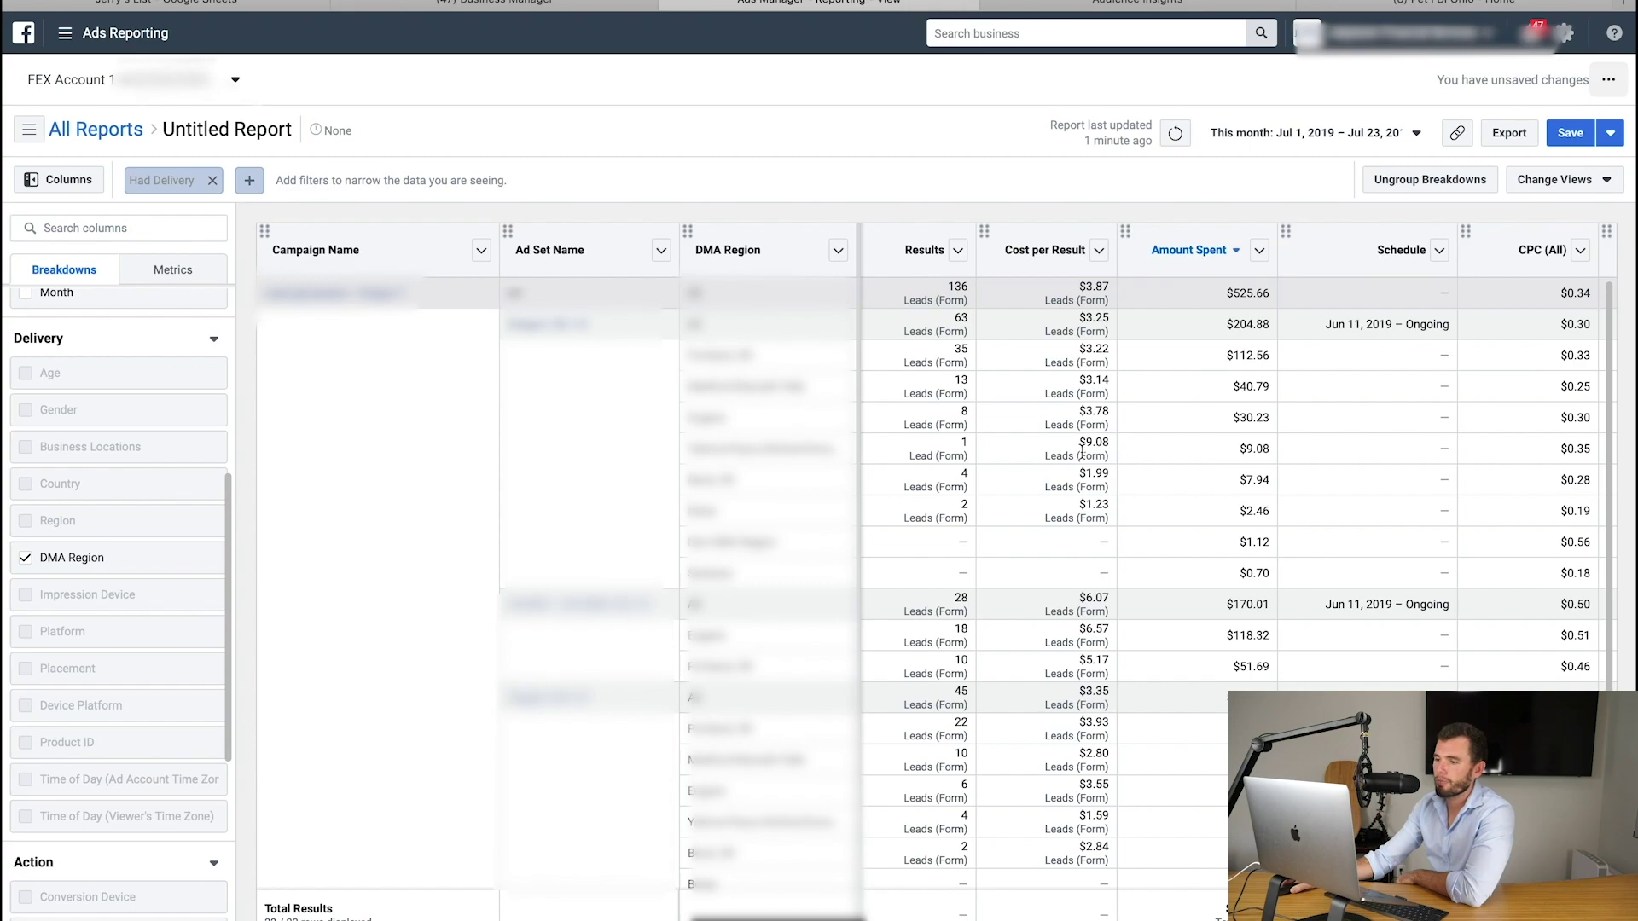
scroll(1015, 457, right, 1)
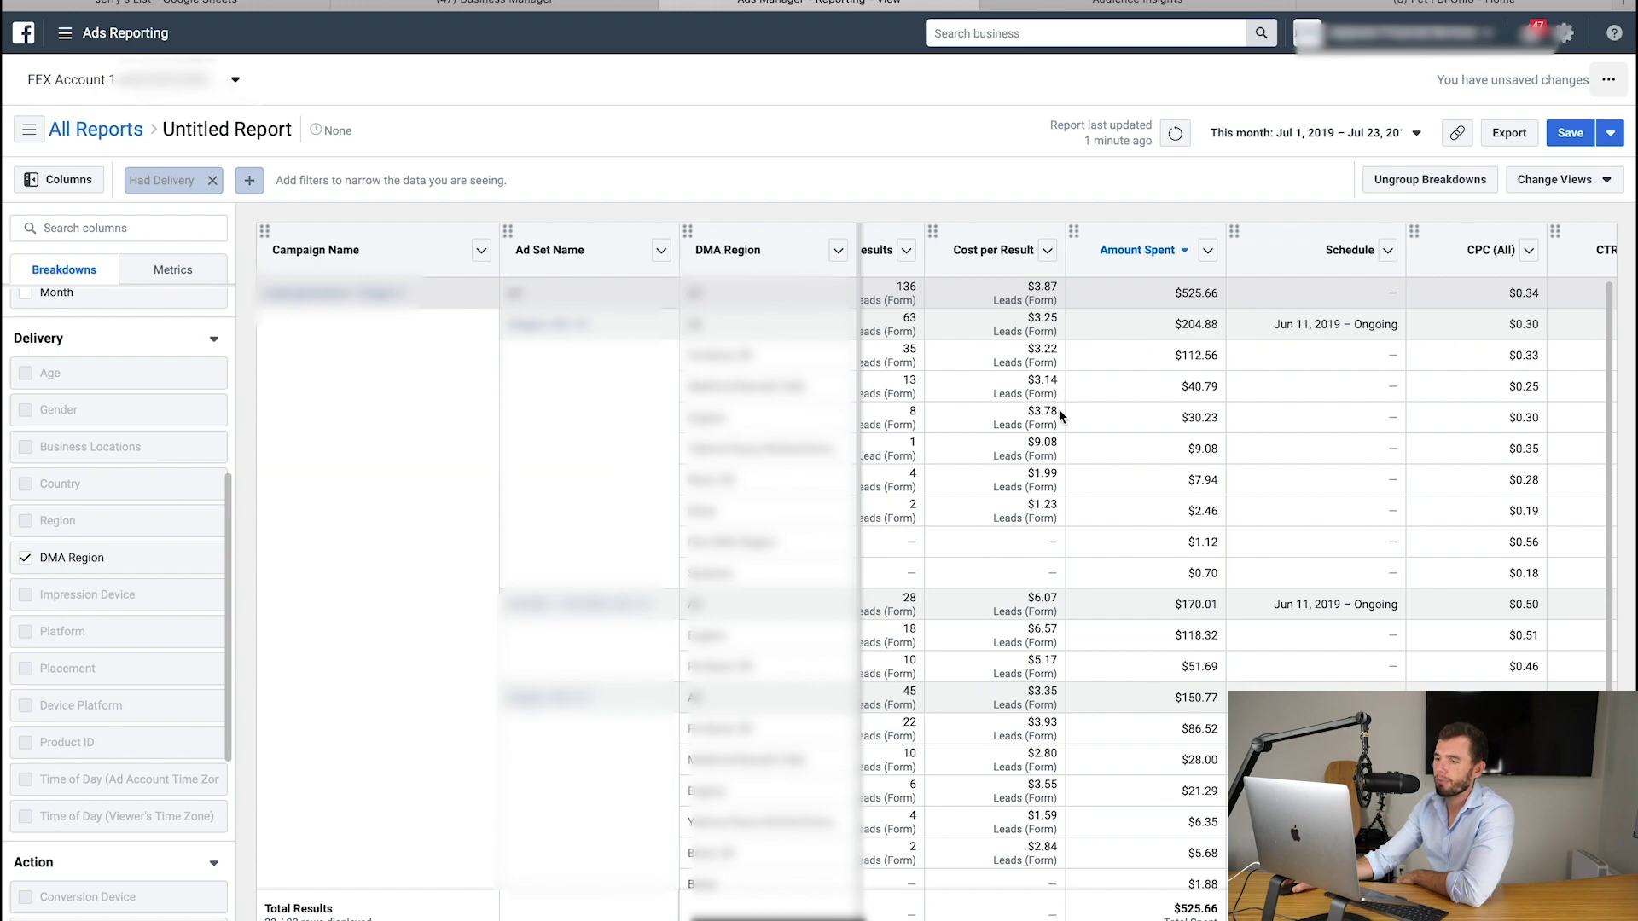
scroll(950, 665, down, 1)
scroll(950, 664, down, 1)
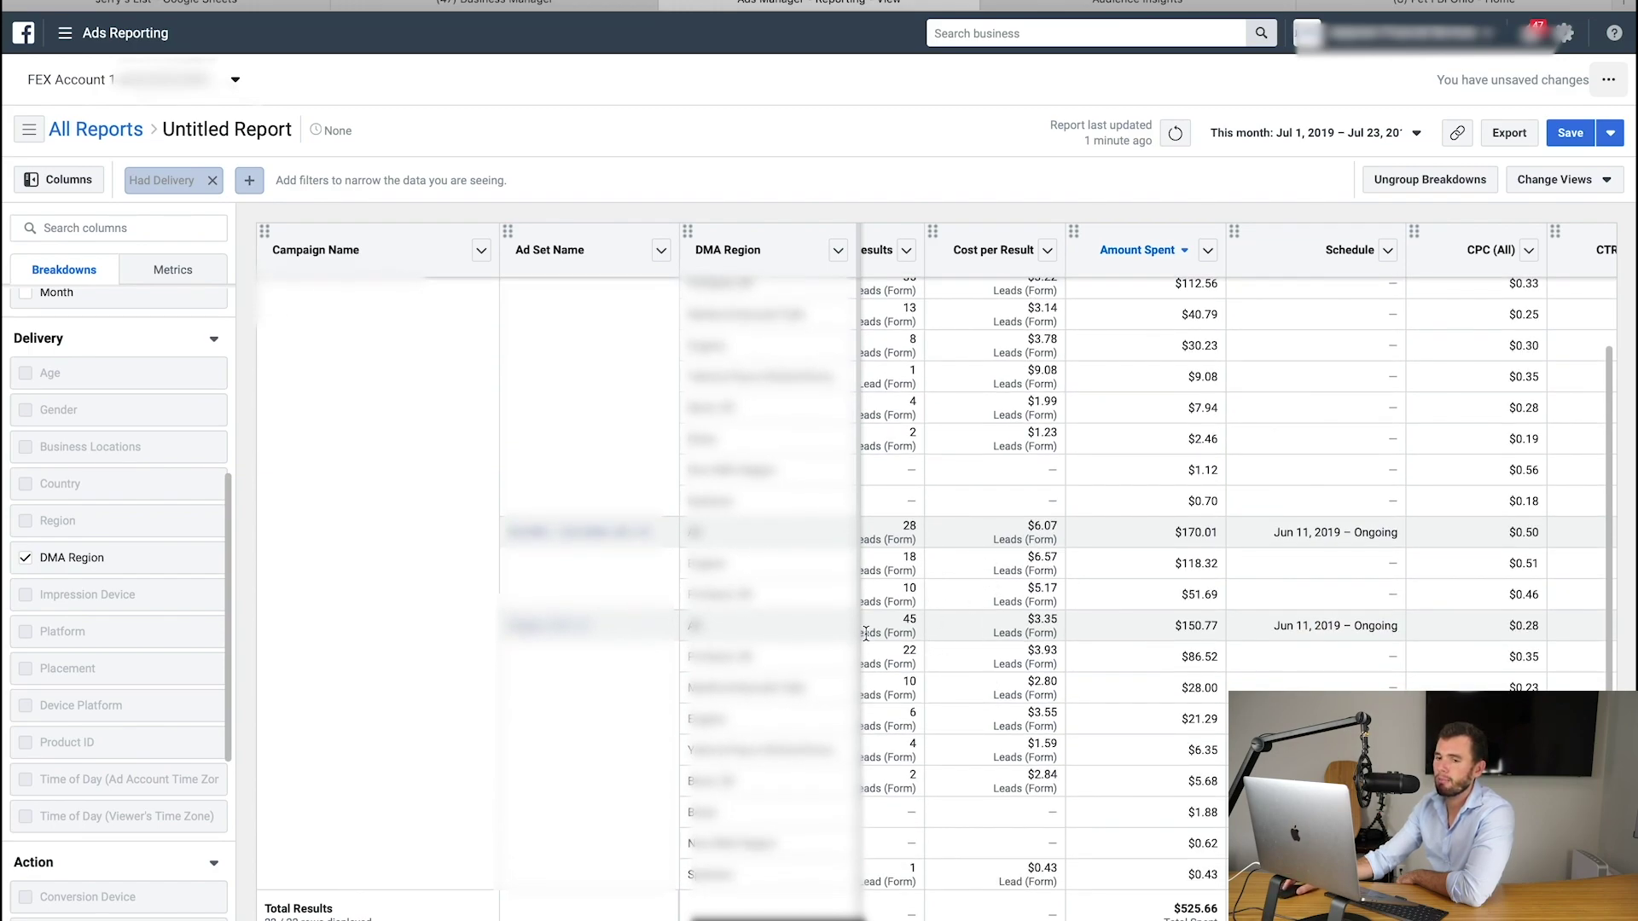
Swap the DMA Region breakdown for an Impression Device breakdown
click(25, 558)
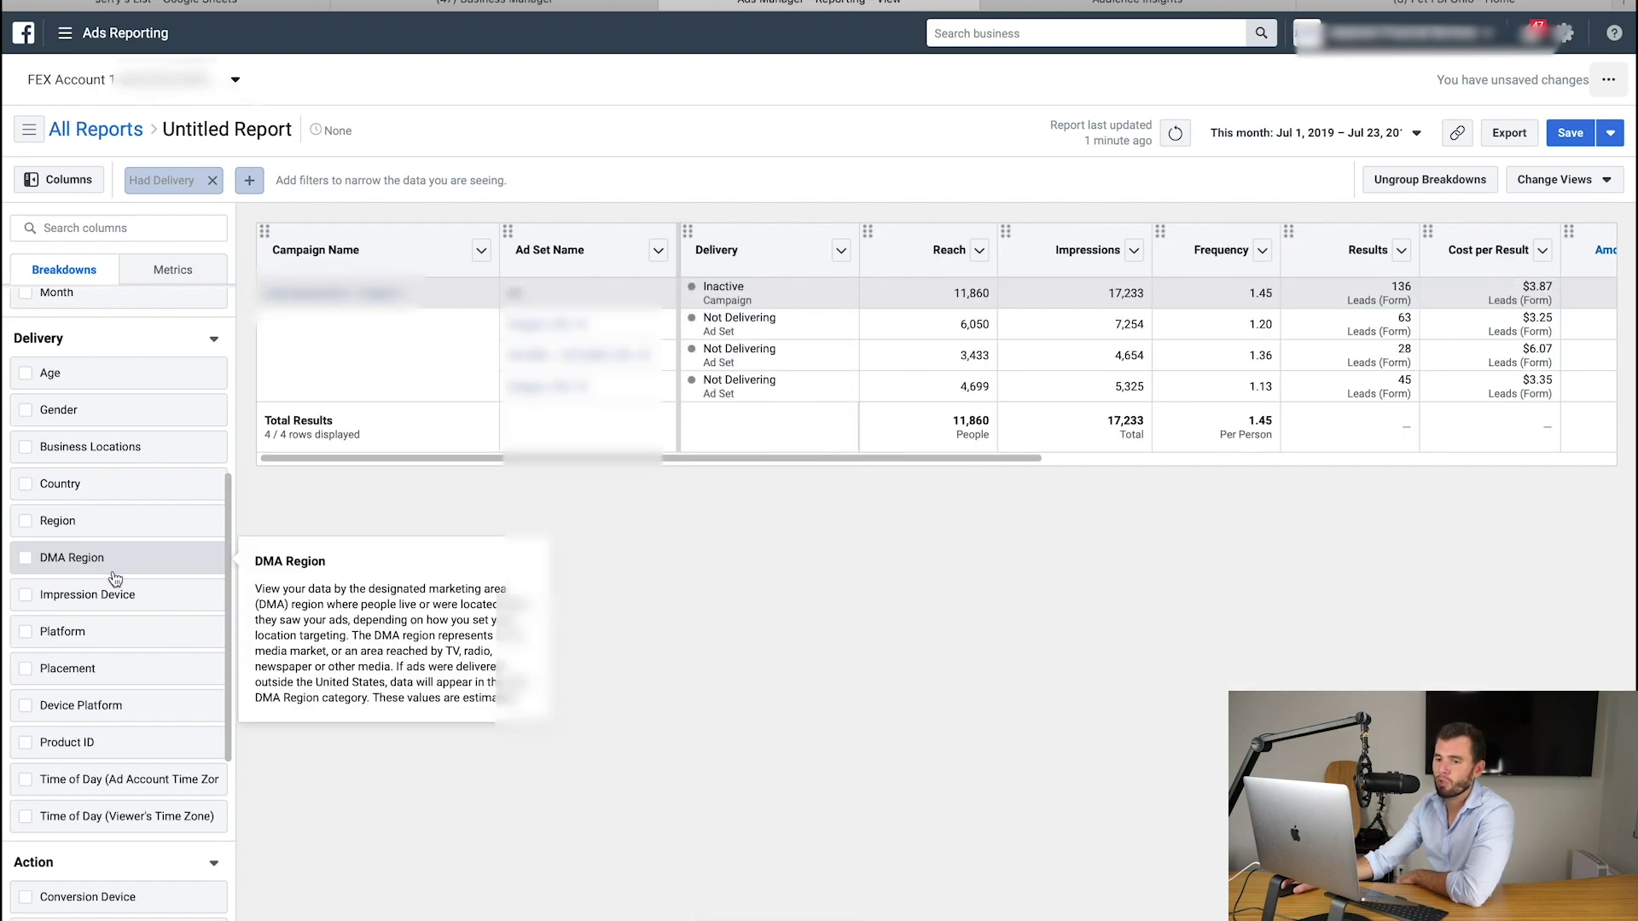
scroll(107, 567, down, 5)
scroll(95, 573, down, 1)
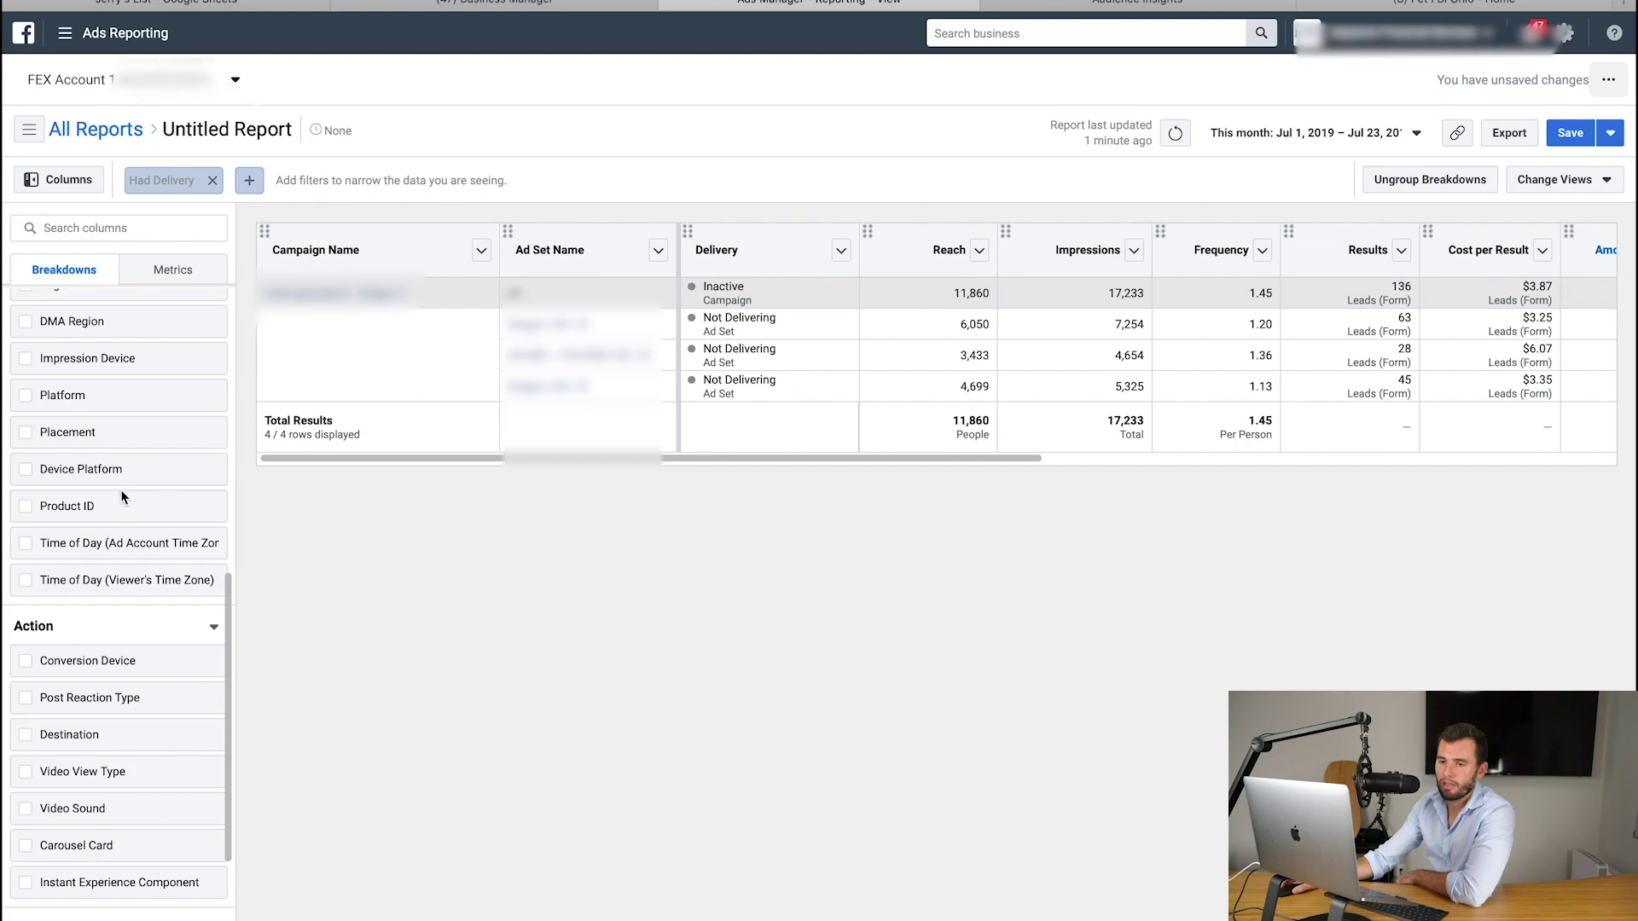
mouse_move(110, 438)
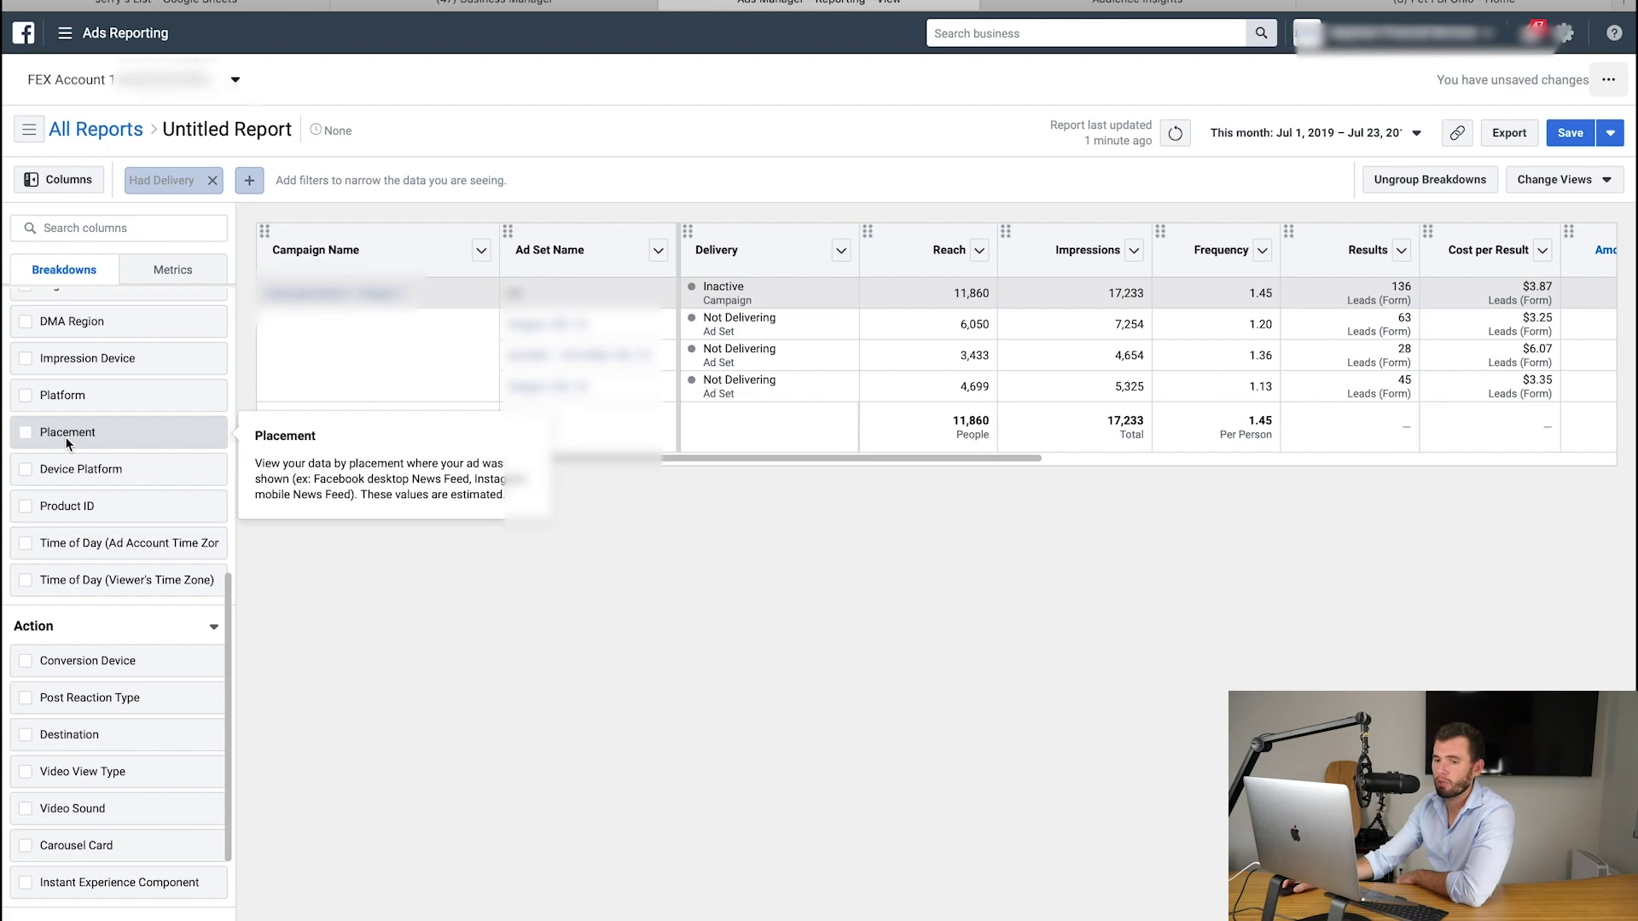
mouse_move(86, 364)
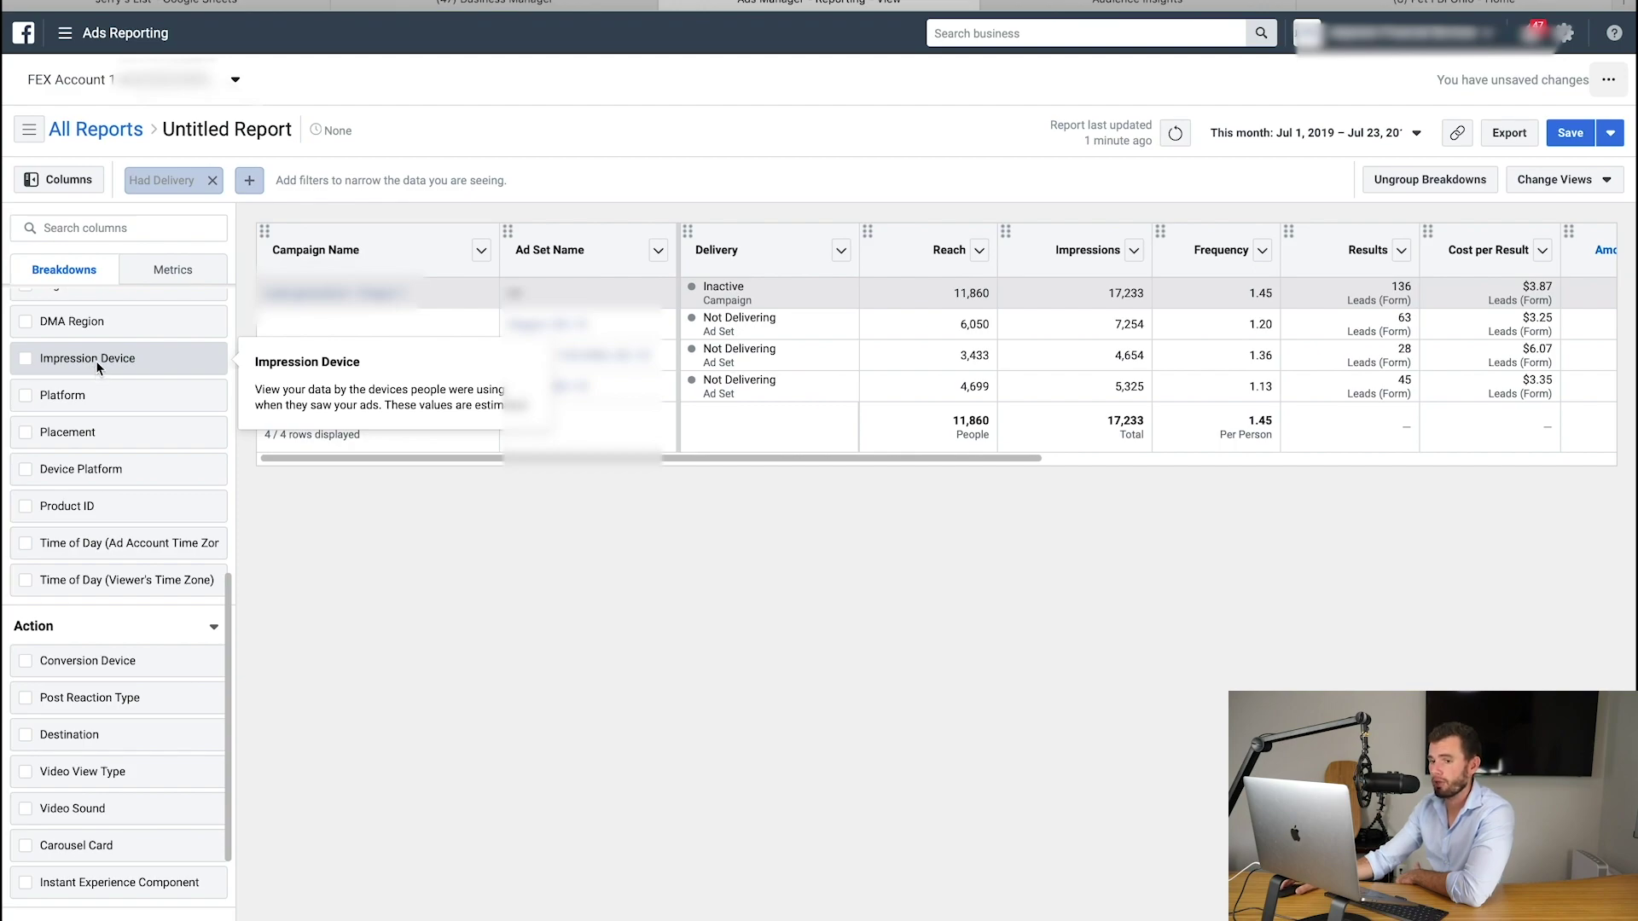
click(95, 361)
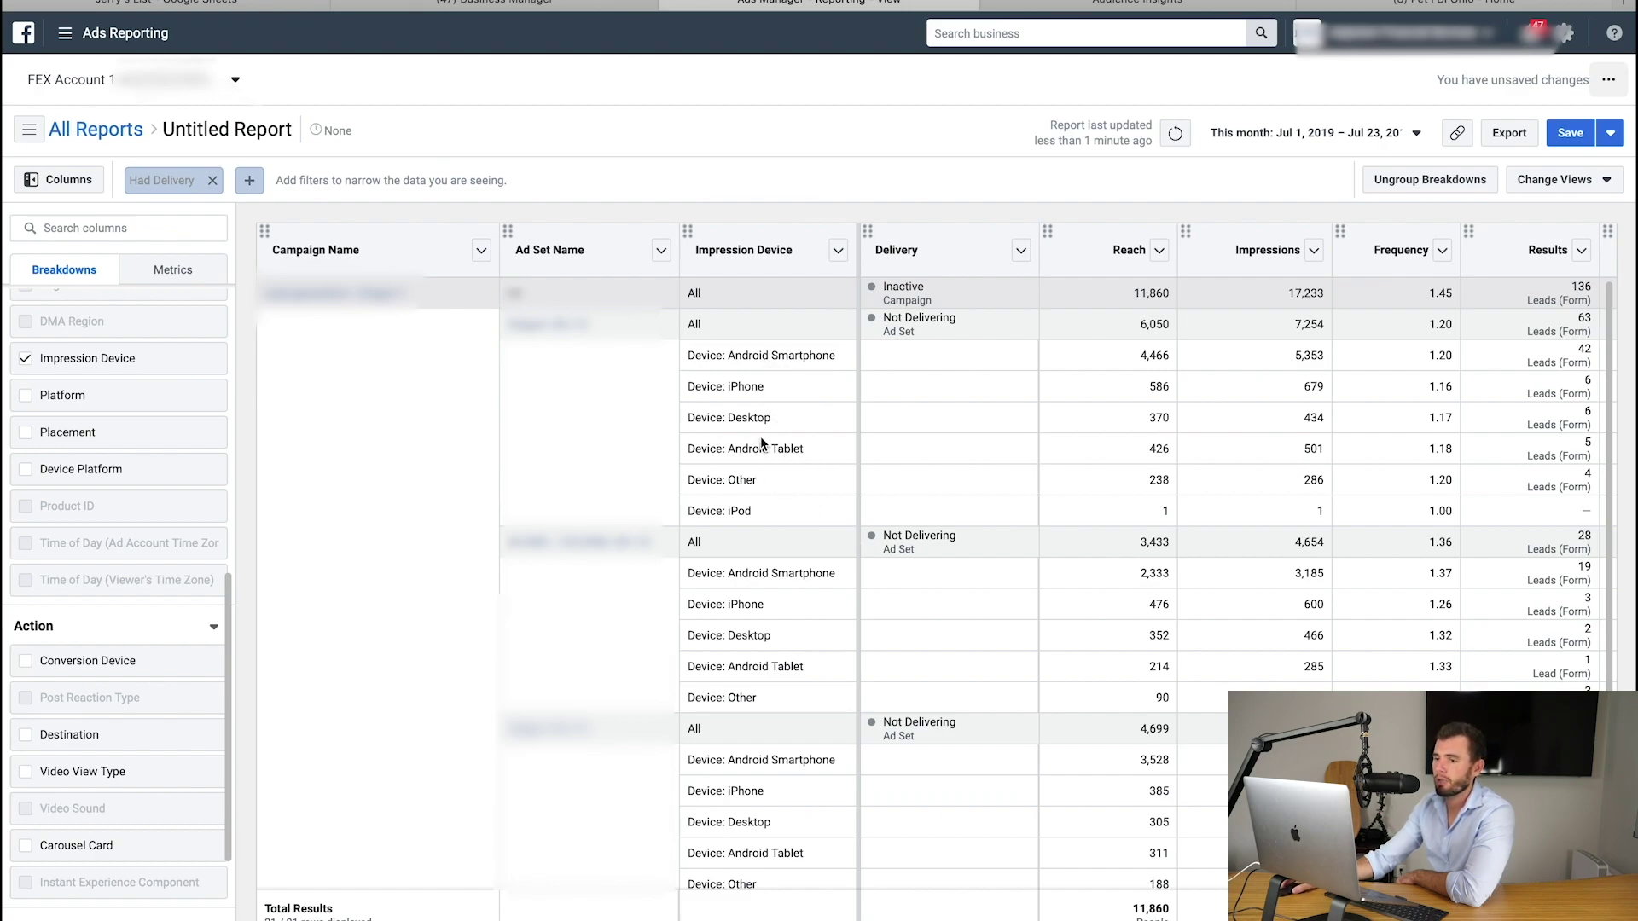
Scroll the table sideways to compare Amount Spent and CPC per impression device
scroll(941, 448, right, 5)
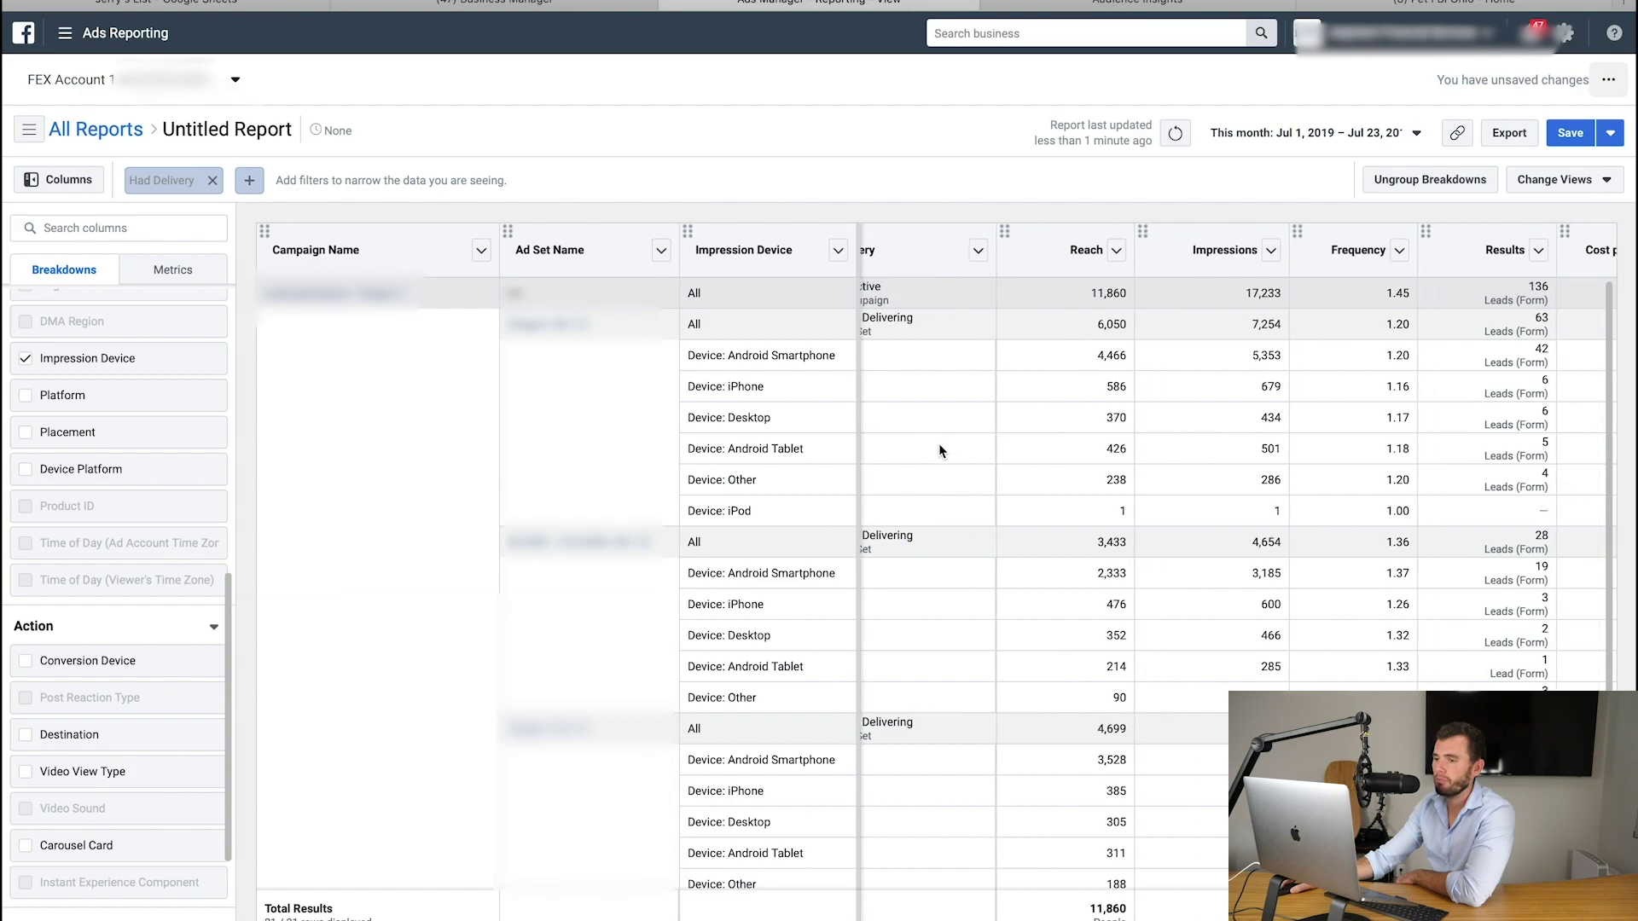
scroll(942, 448, right, 8)
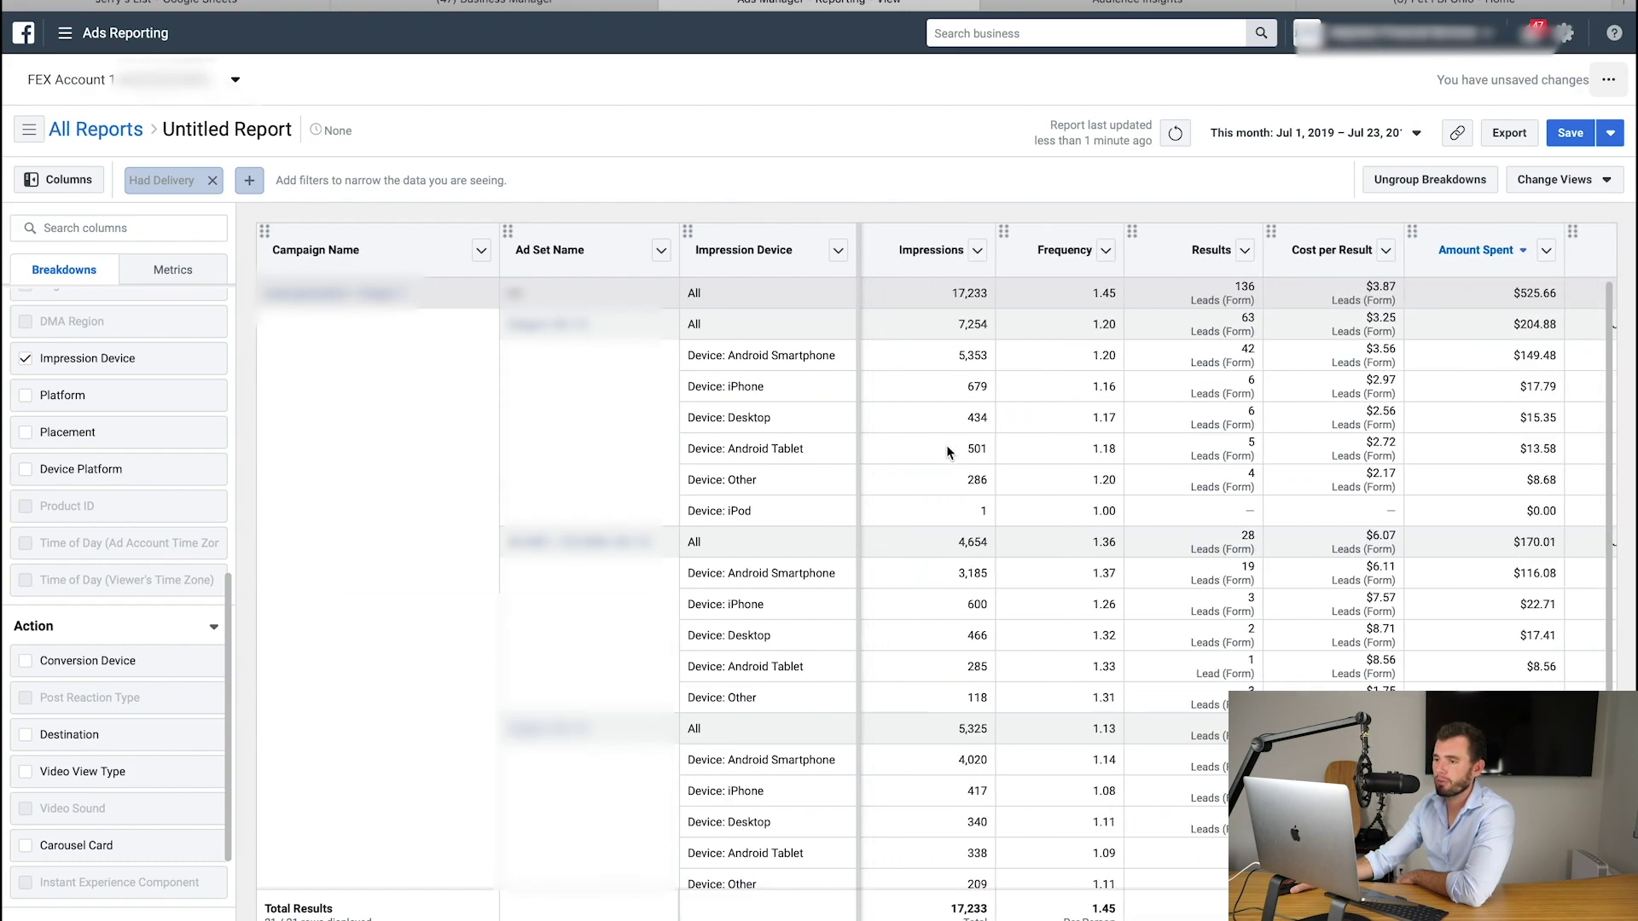
scroll(967, 450, left, 1)
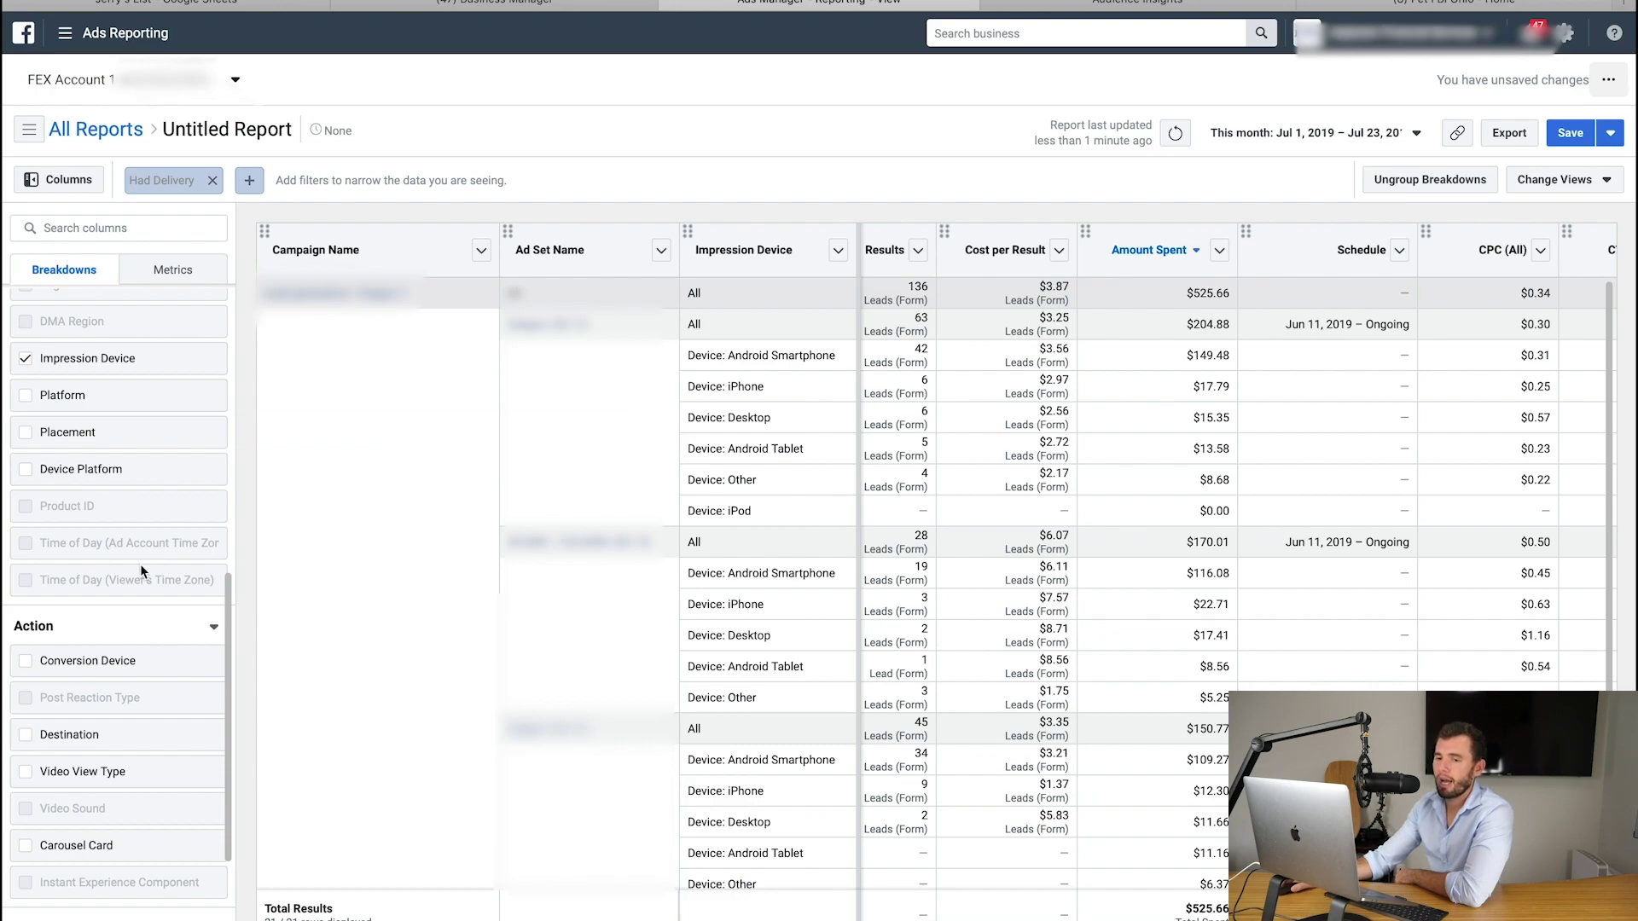
Briefly add Platform and Placement breakdowns, then remove Placement, Platform and Impression Device breakdowns
click(90, 398)
click(96, 434)
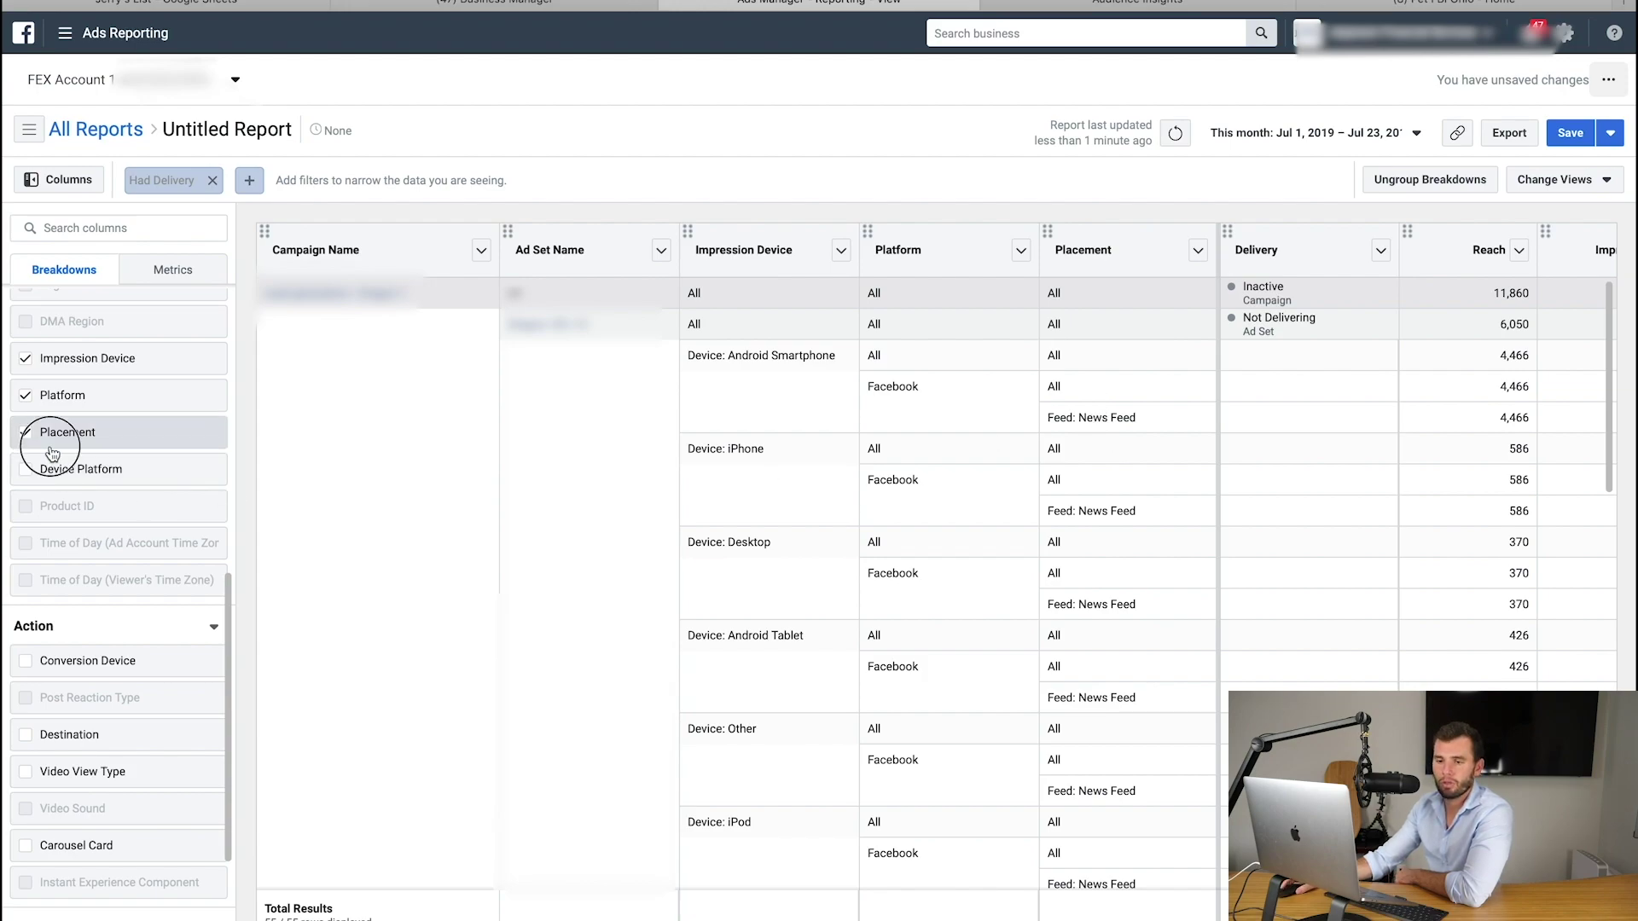
click(27, 431)
click(72, 401)
click(87, 363)
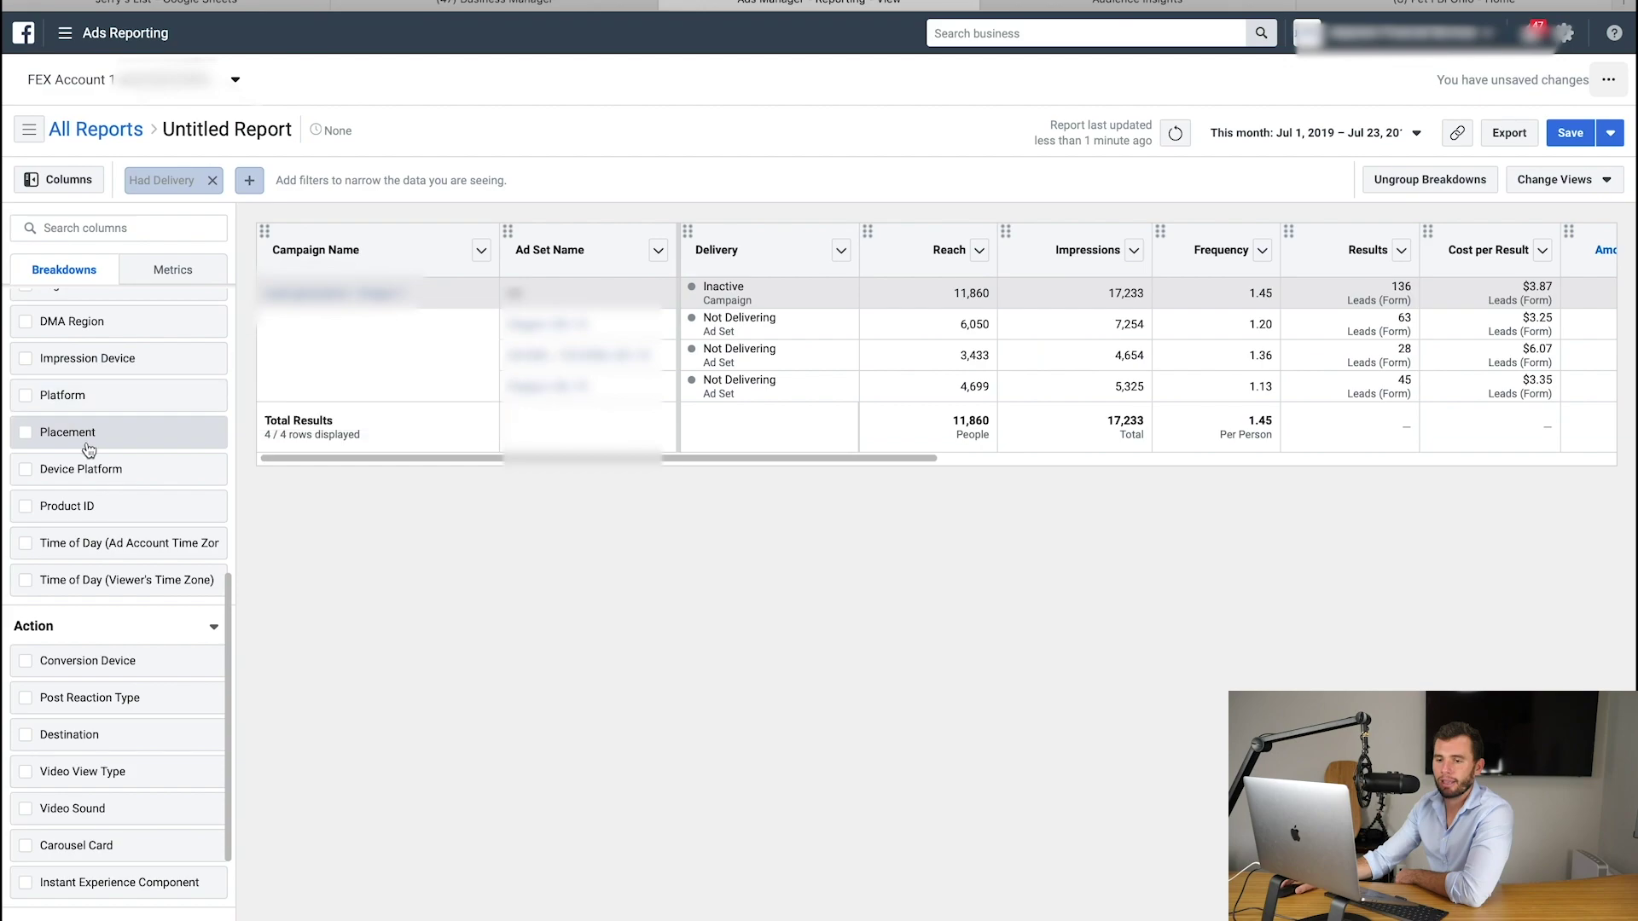
Break the report down by Time of Day (Viewer's Time Zone)
scroll(98, 505, down, 1)
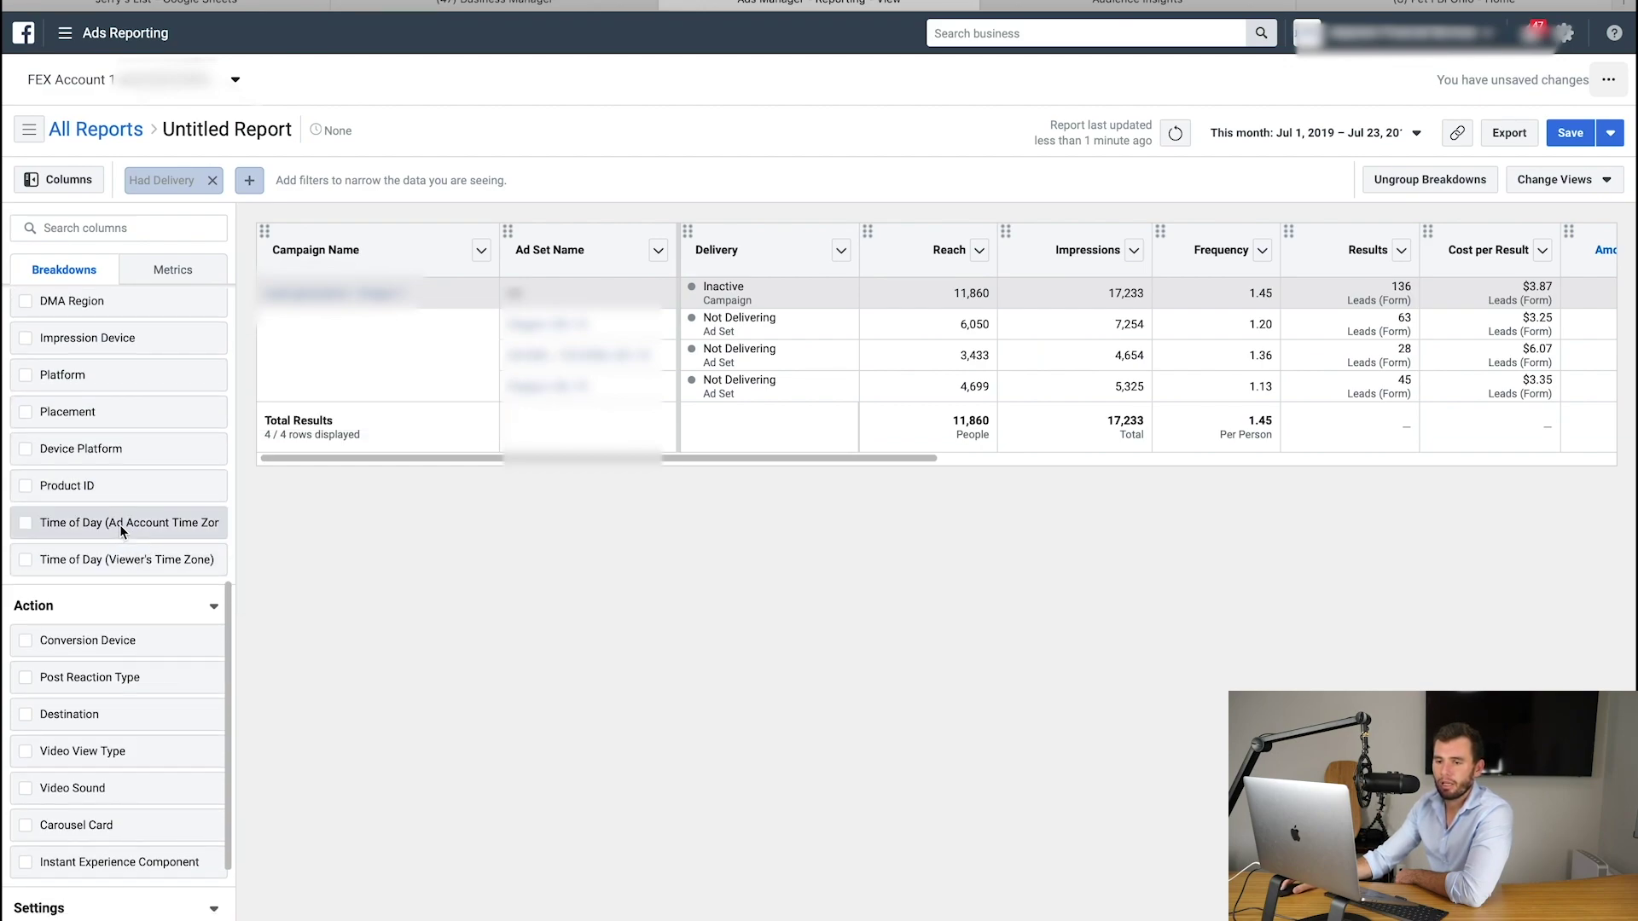
mouse_move(156, 565)
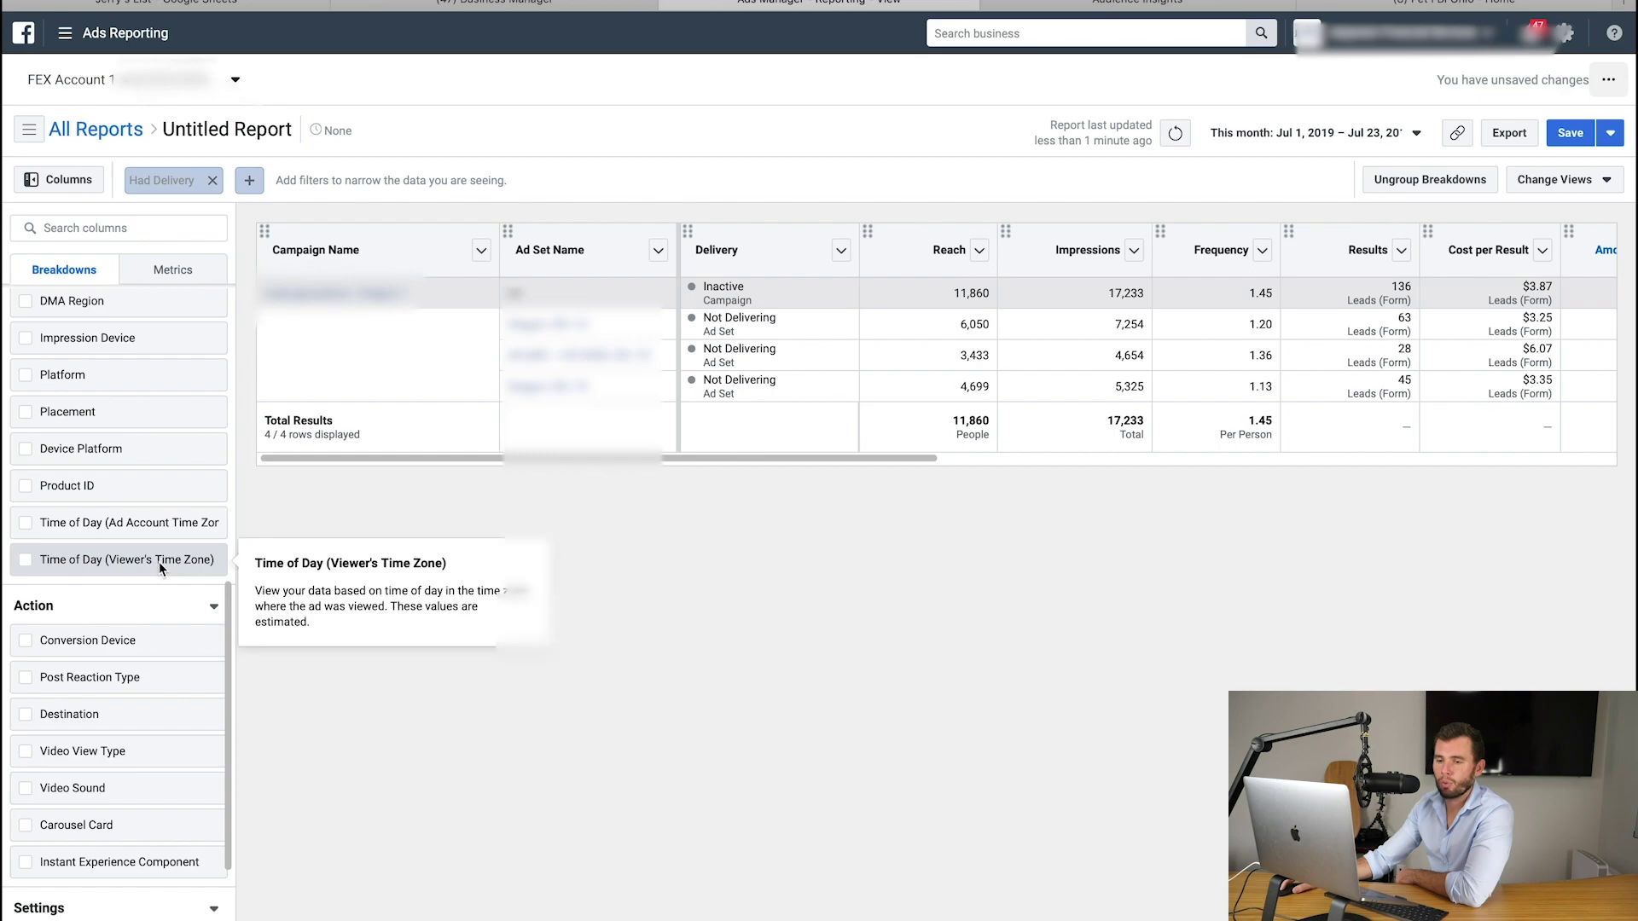
click(158, 562)
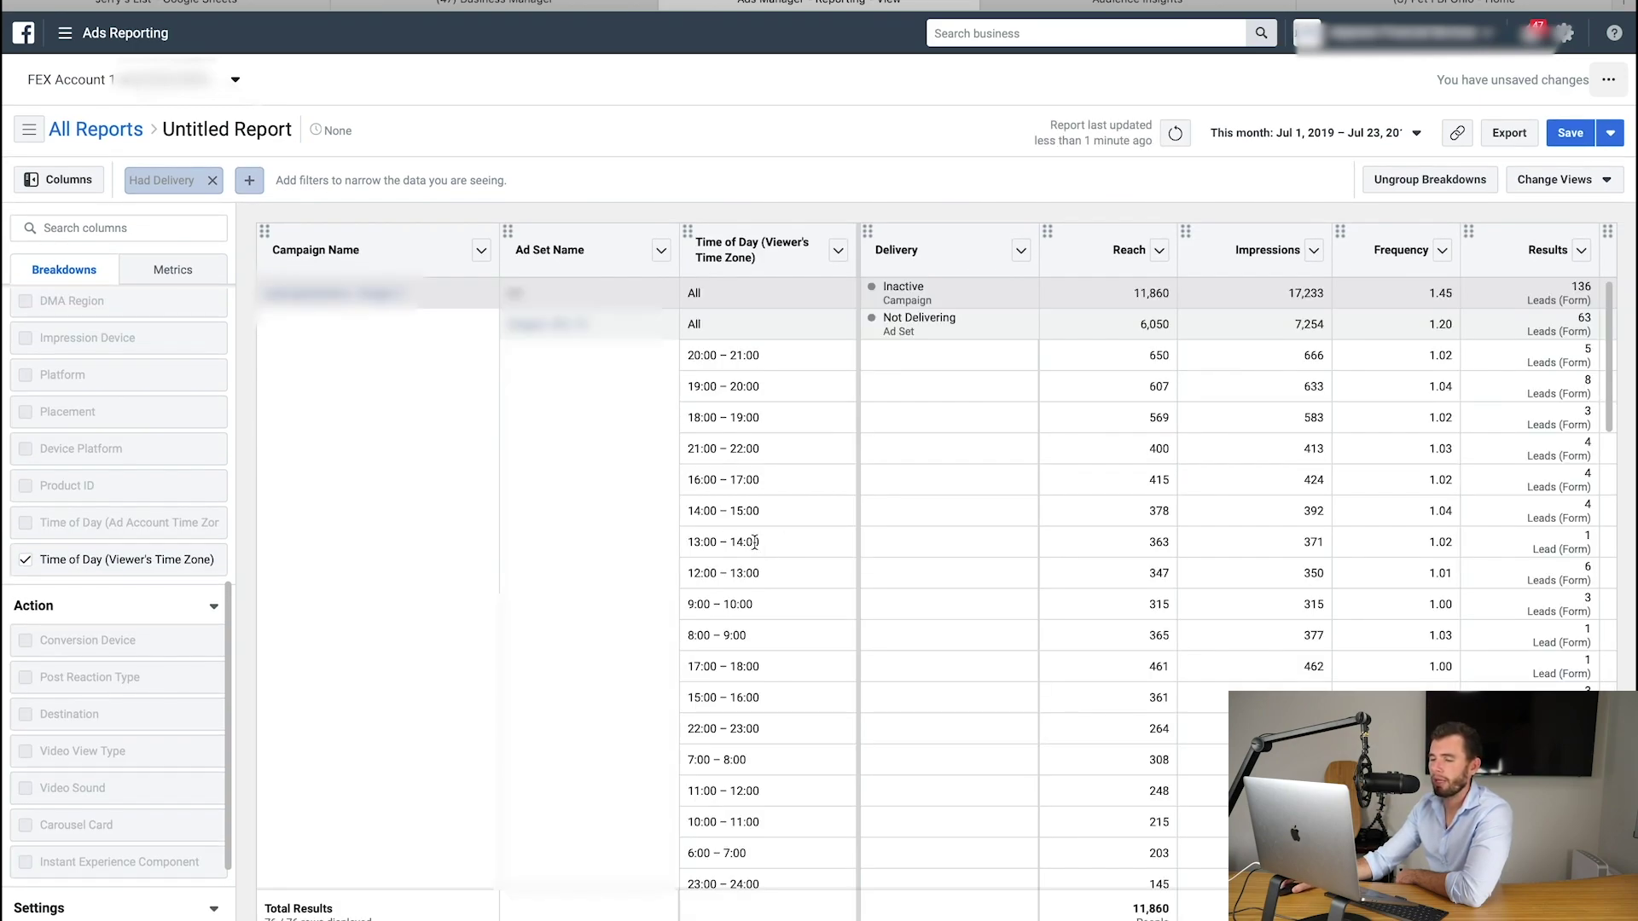
Review the hourly ad set rows and Amount Spent column, e.g. 19:00–20:00 with 8 leads from 607 reached
scroll(804, 570, down, 1)
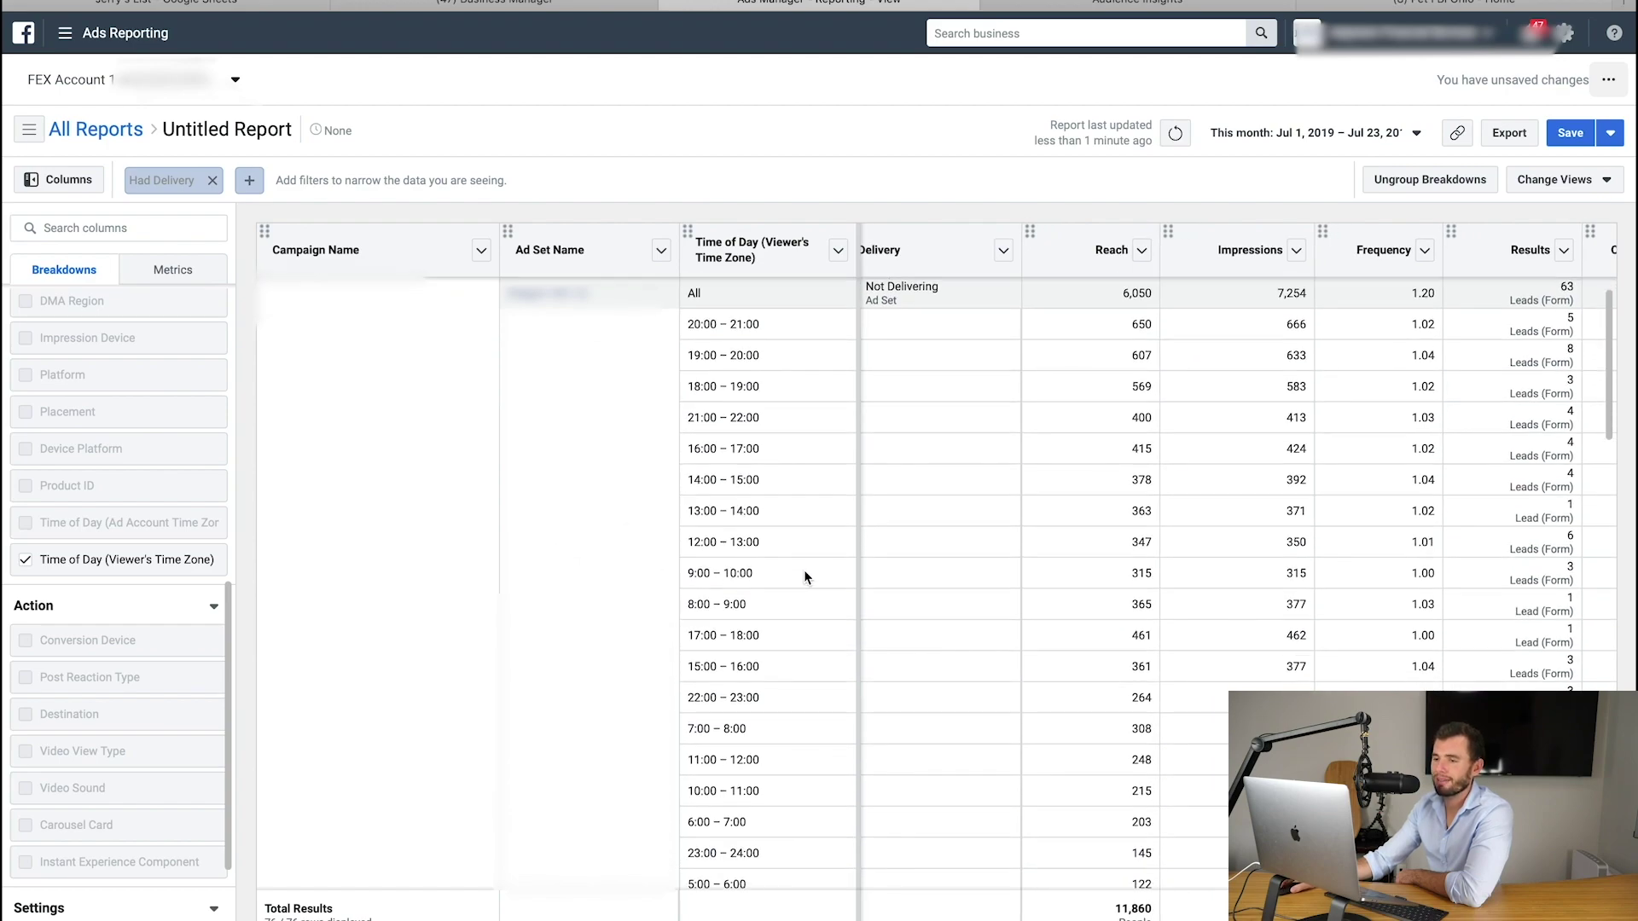
scroll(804, 570, right, 3)
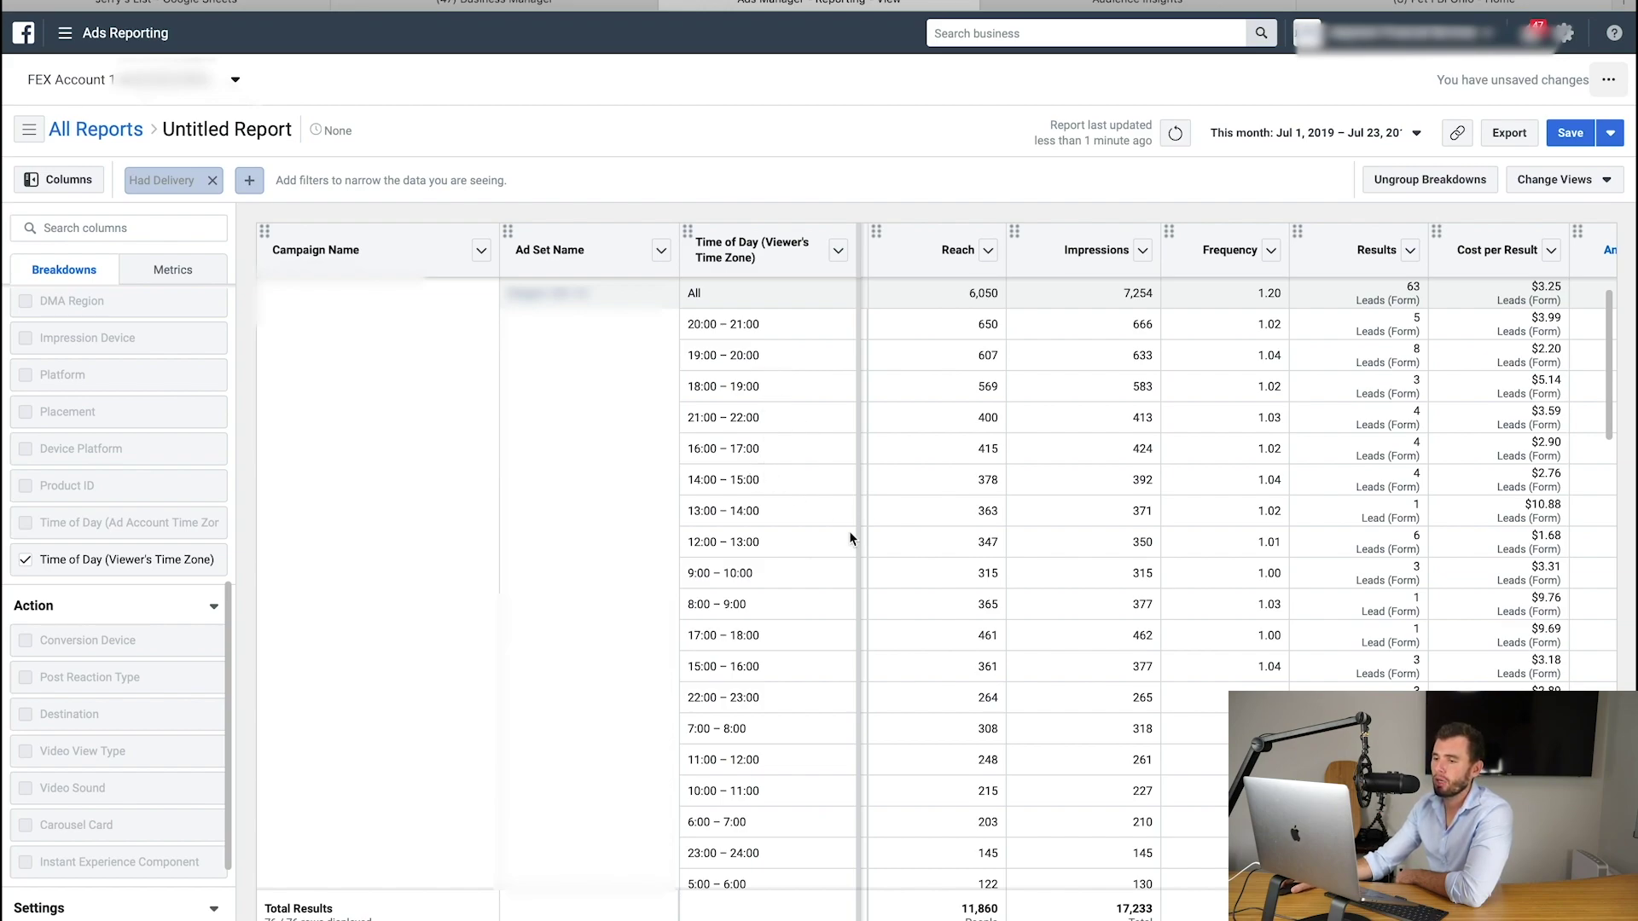
scroll(853, 539, right, 1)
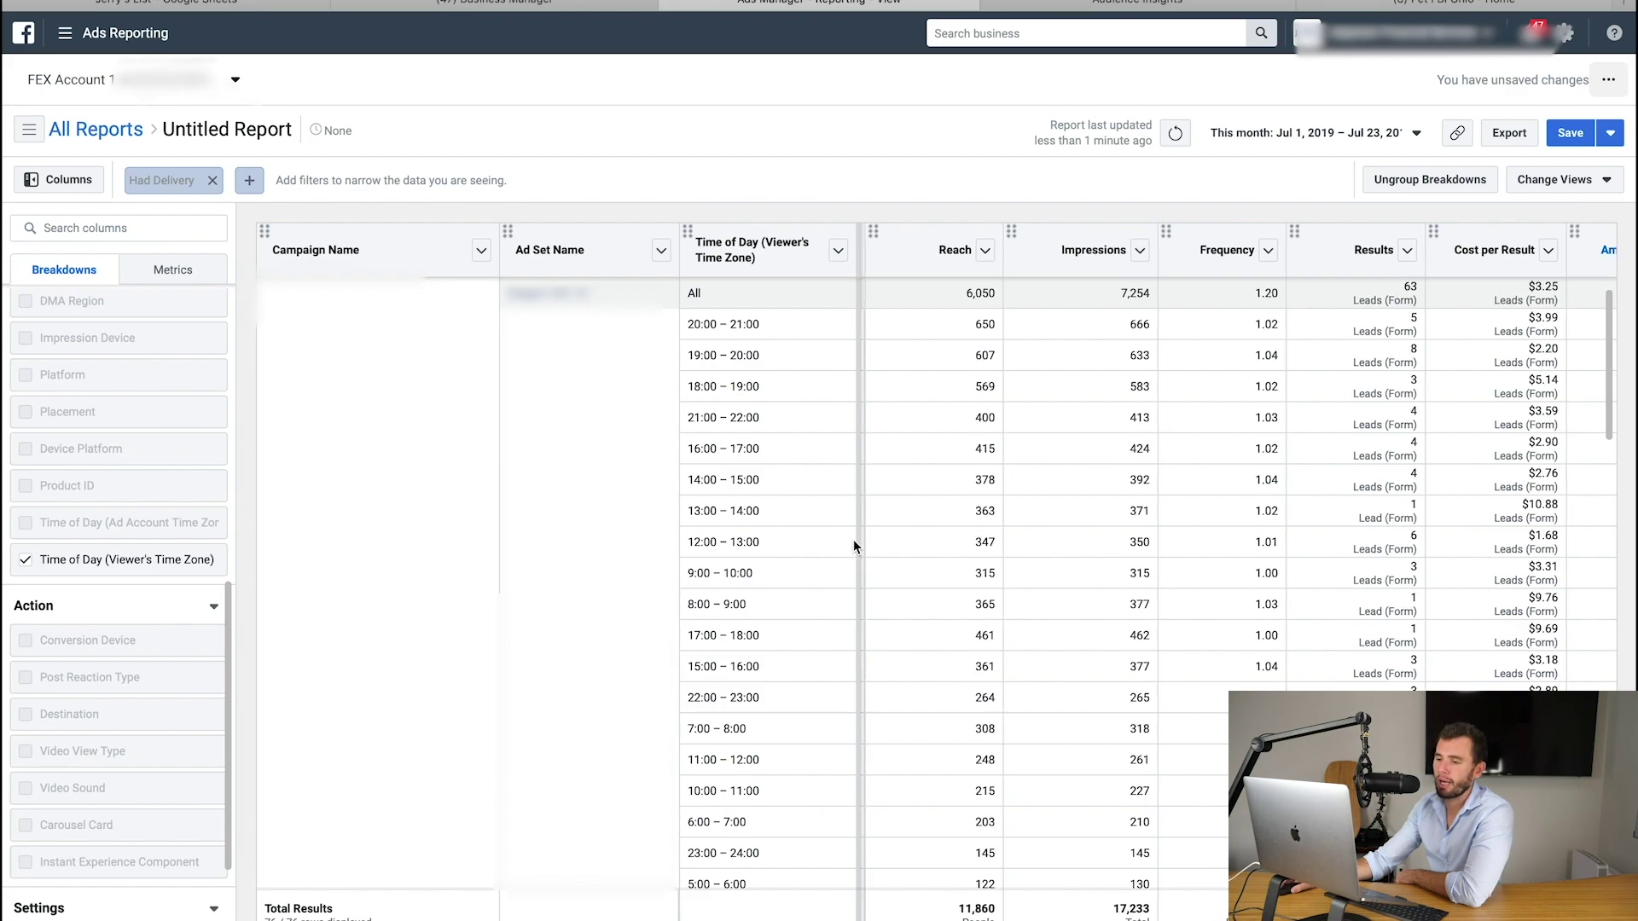
scroll(892, 556, down, 1)
scroll(894, 567, right, 1)
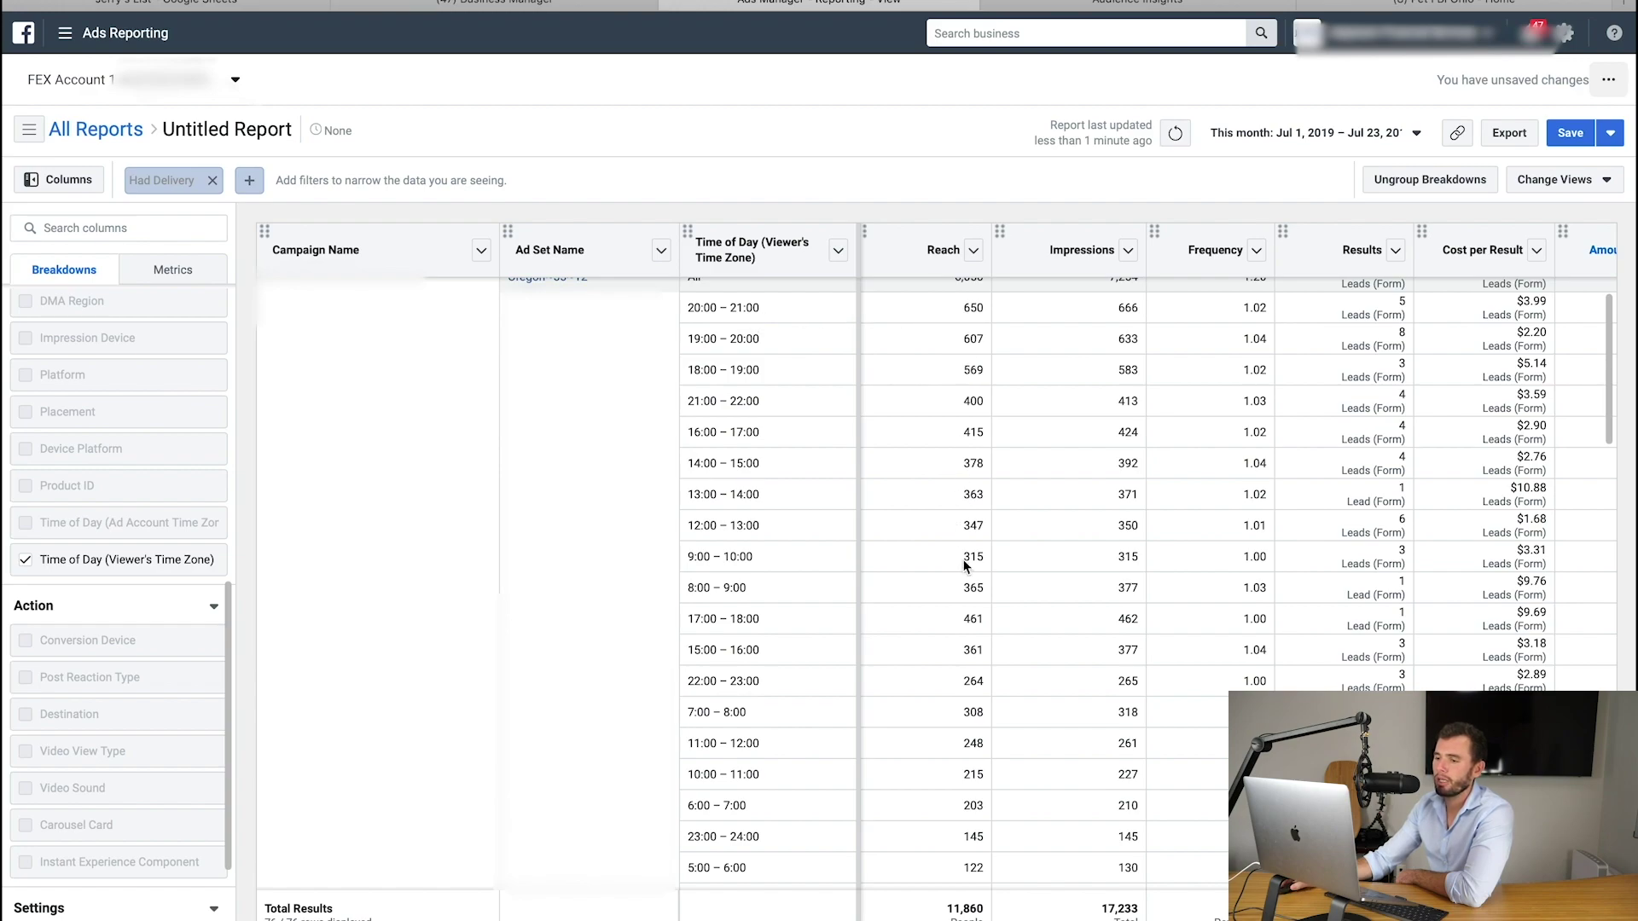
scroll(949, 437, right, 3)
scroll(949, 437, right, 5)
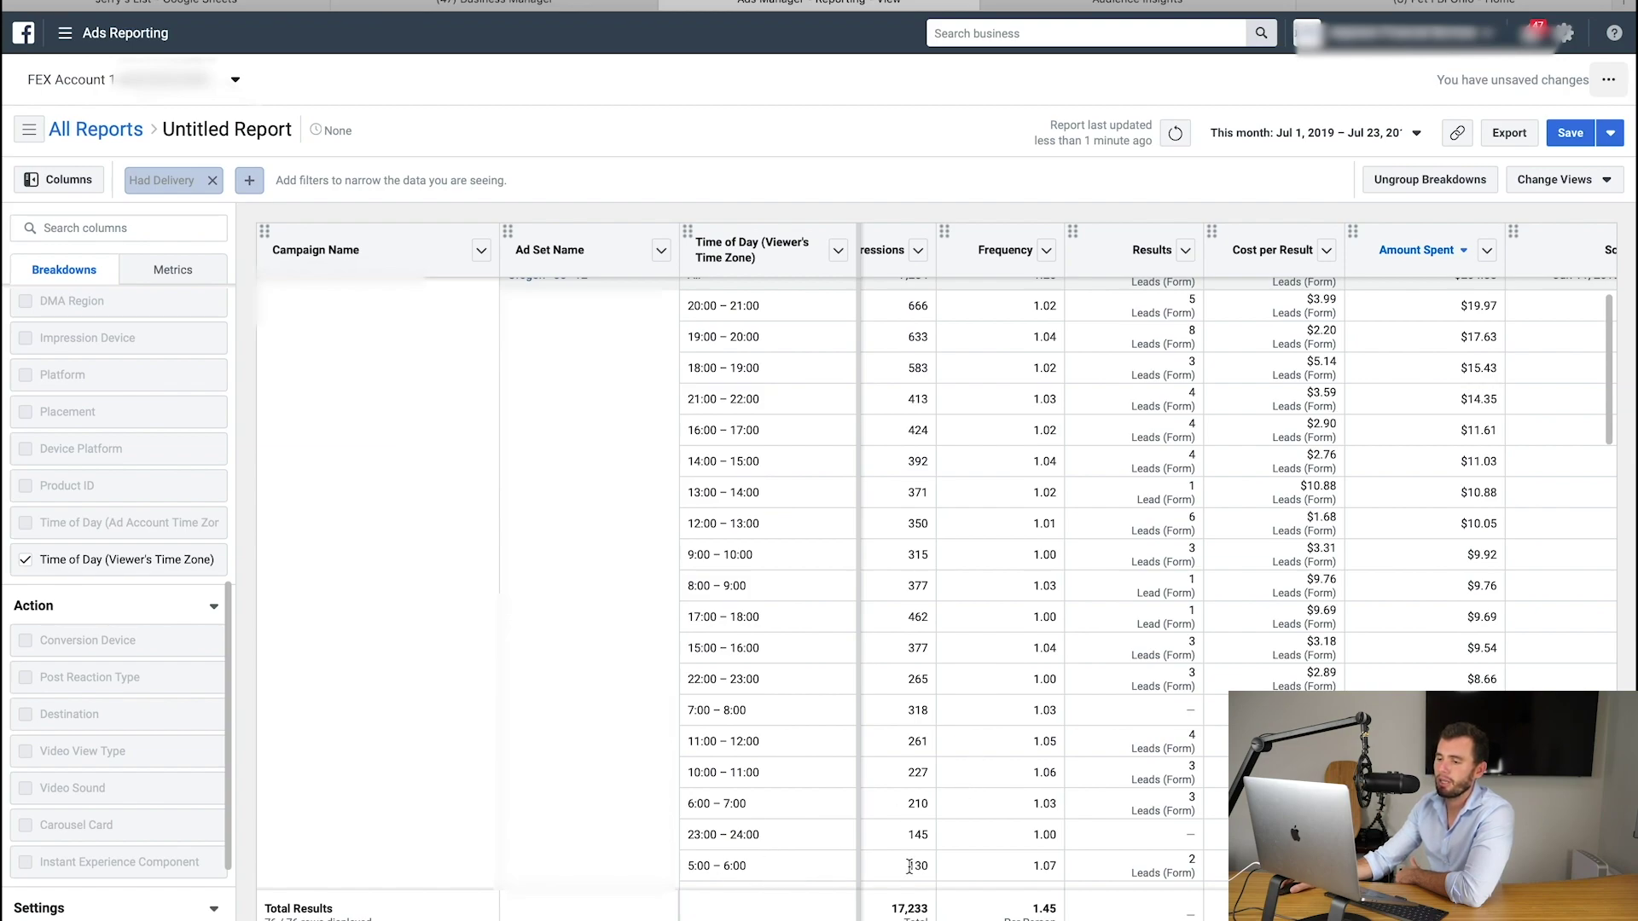
scroll(910, 866, down, 5)
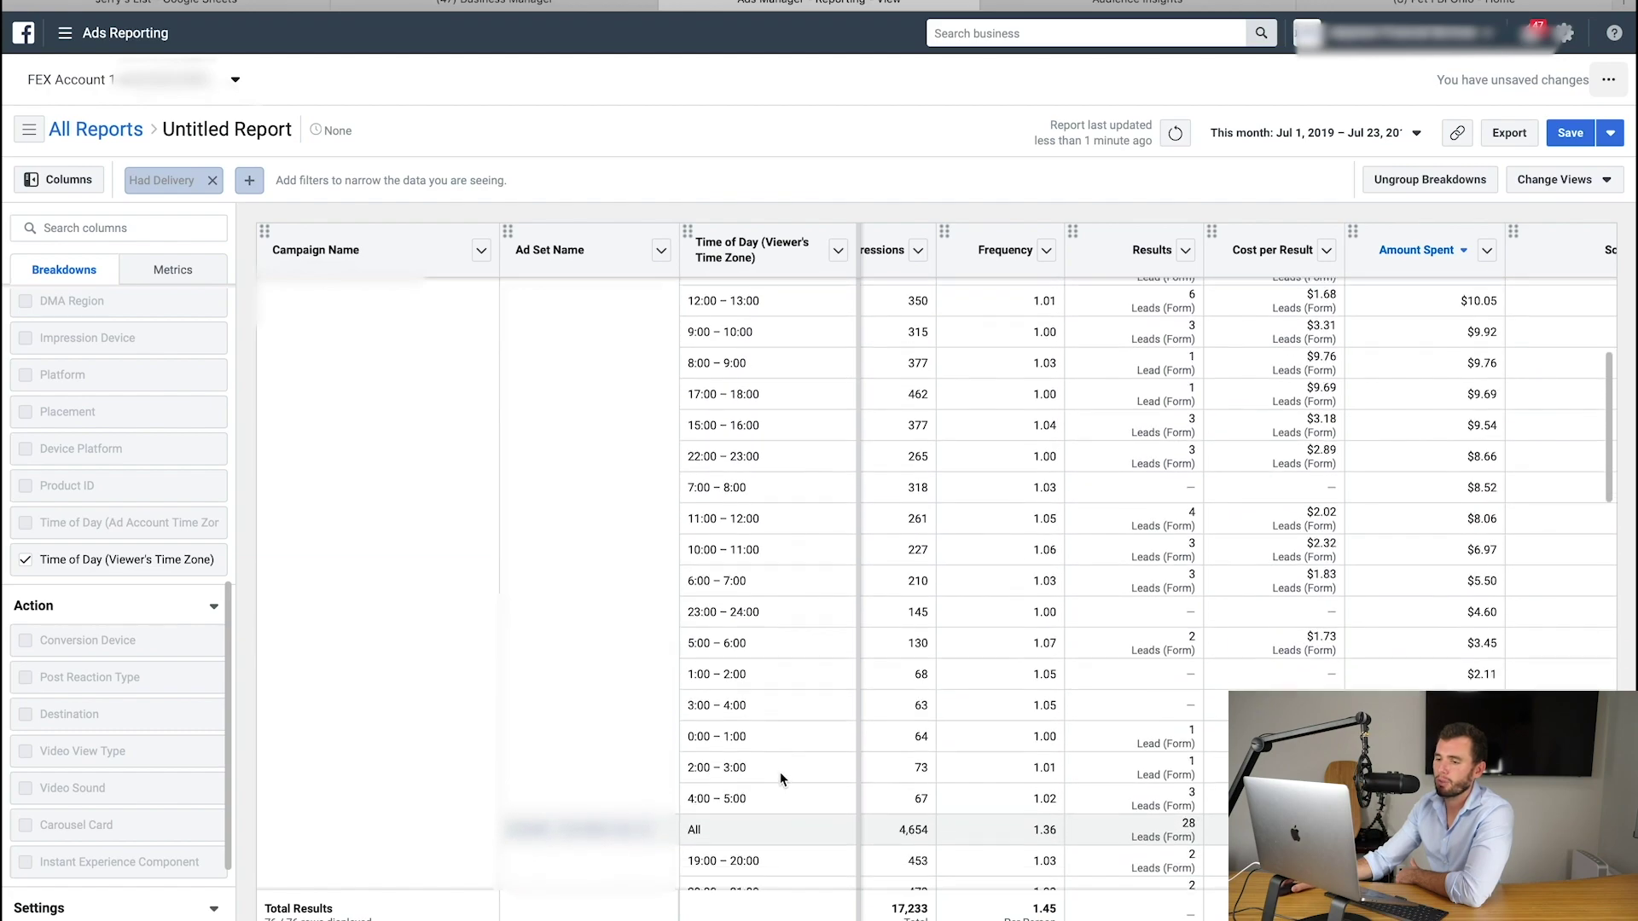
scroll(740, 703, right, 1)
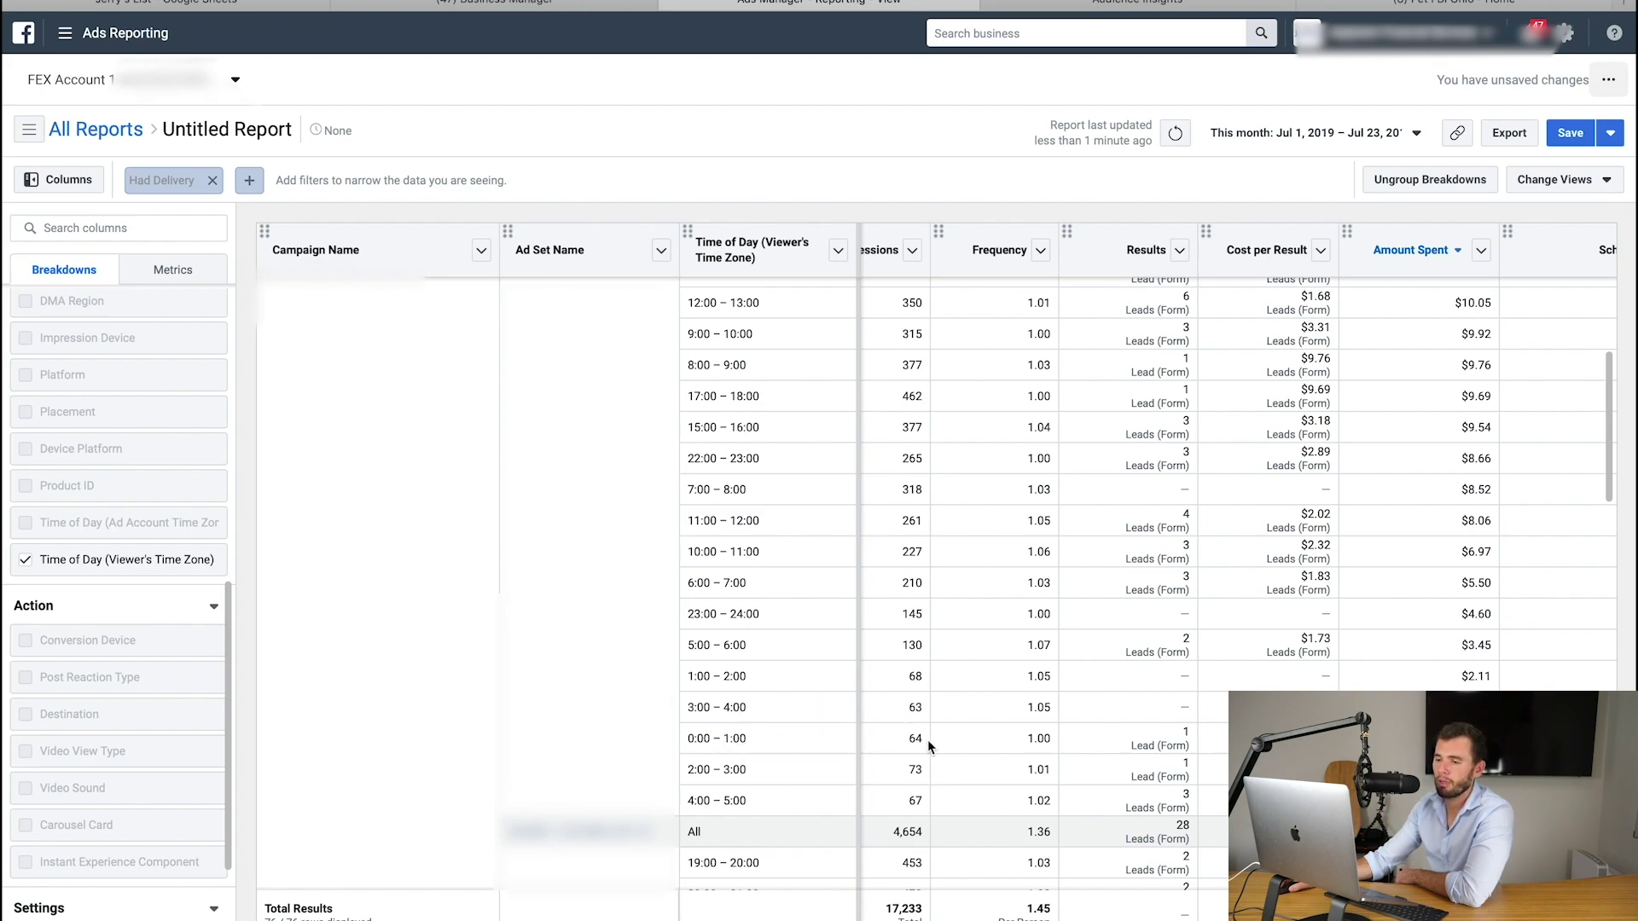
scroll(914, 677, down, 3)
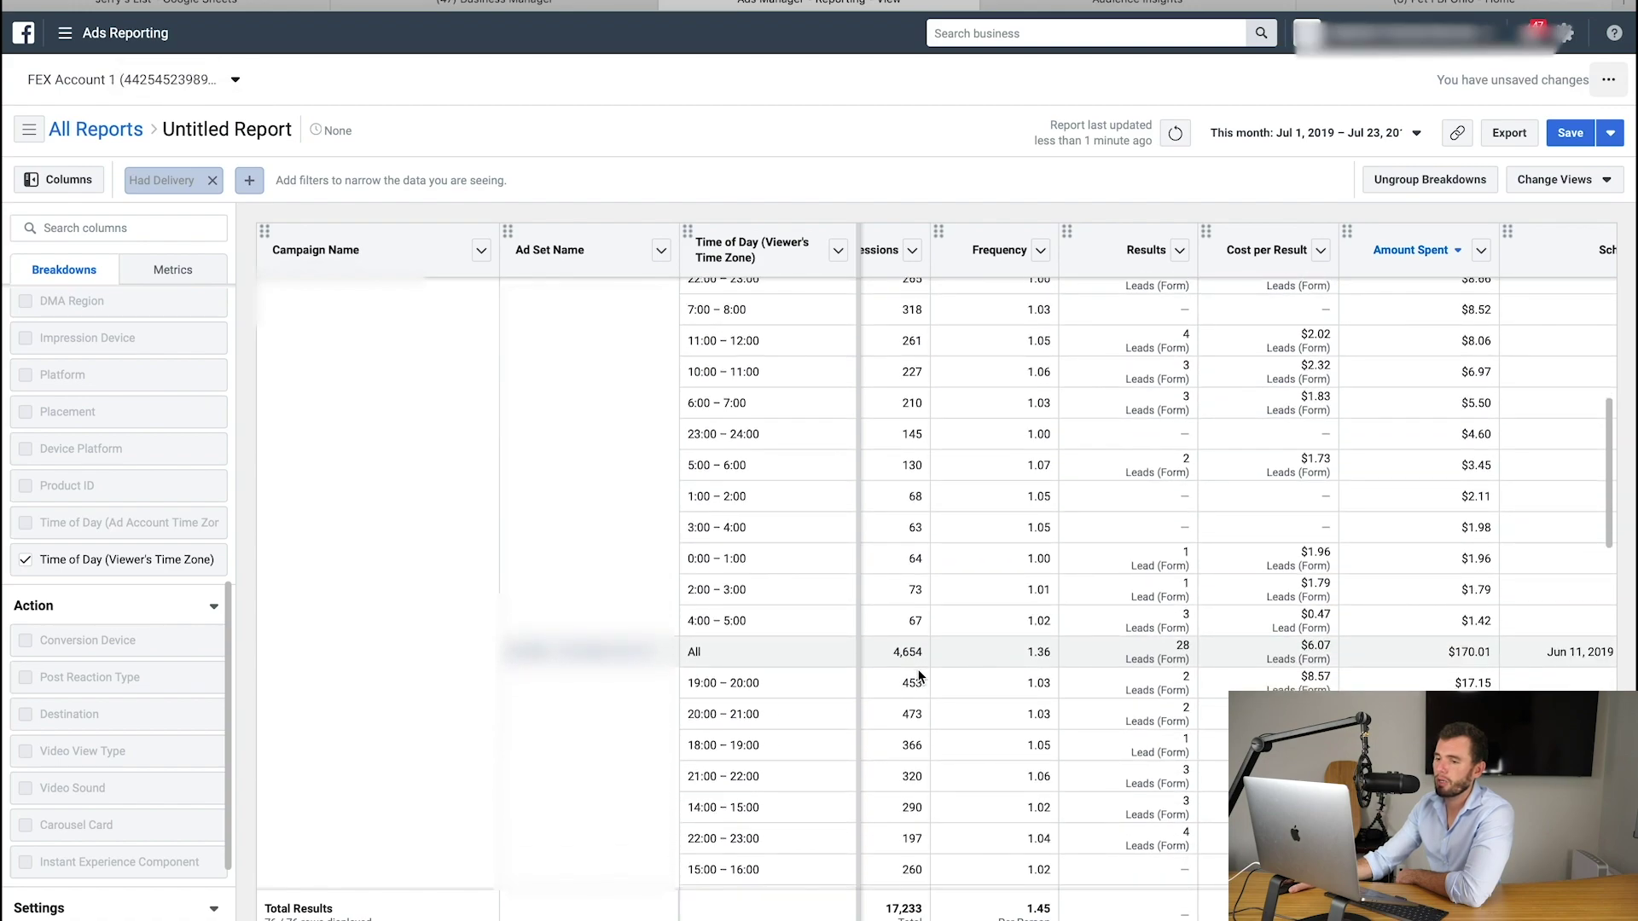
scroll(915, 676, up, 3)
scroll(919, 676, down, 5)
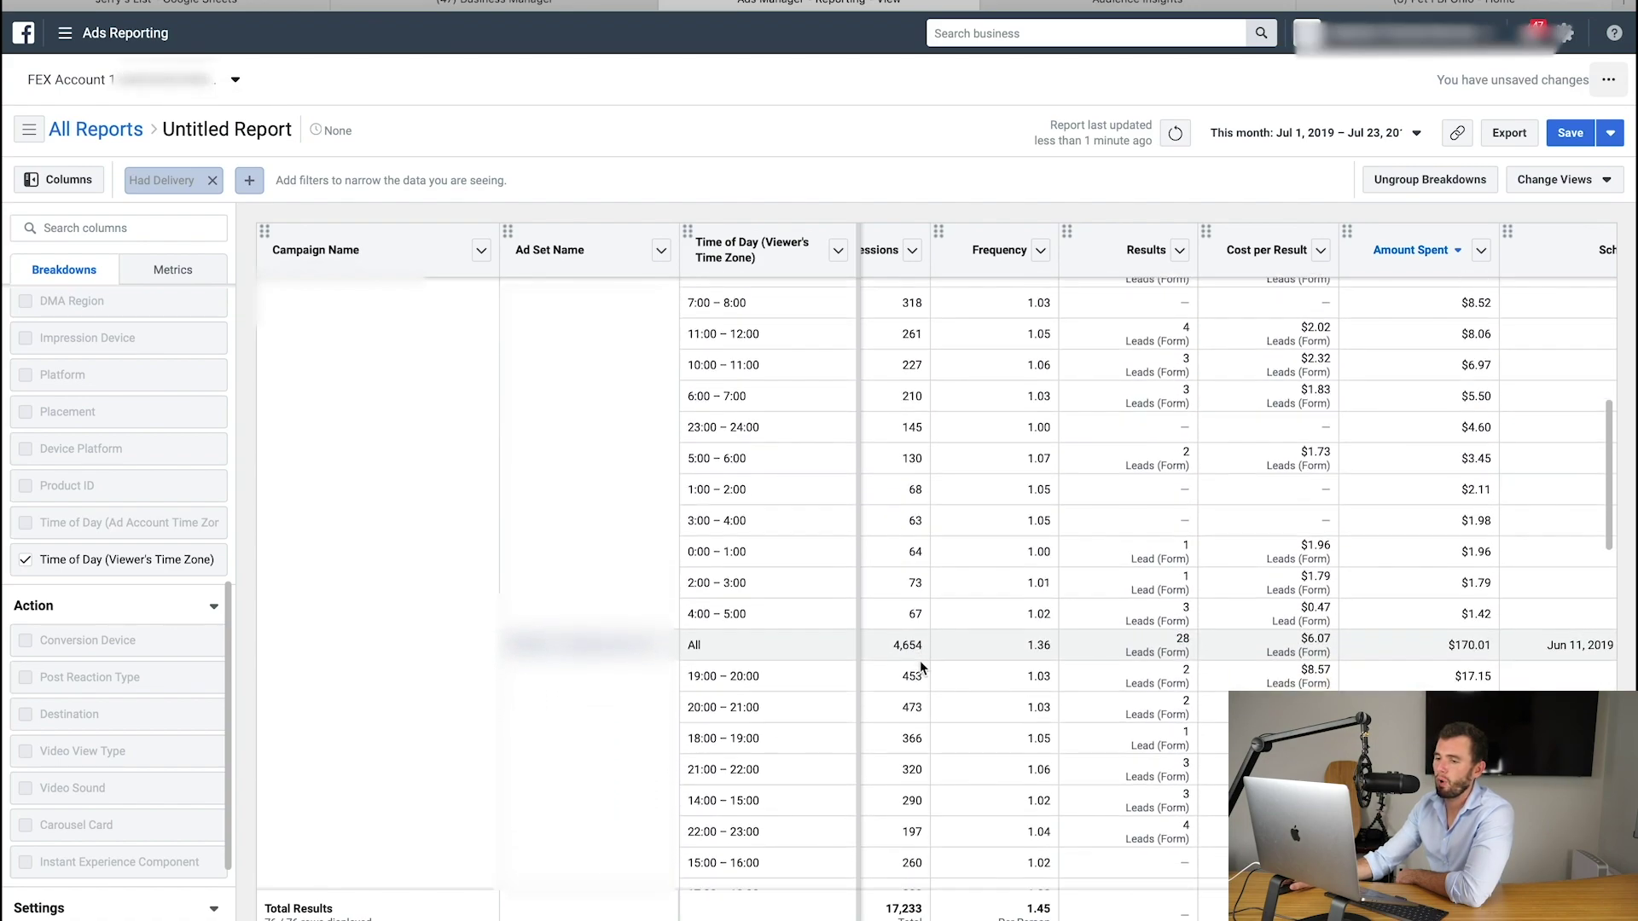
scroll(921, 668, up, 3)
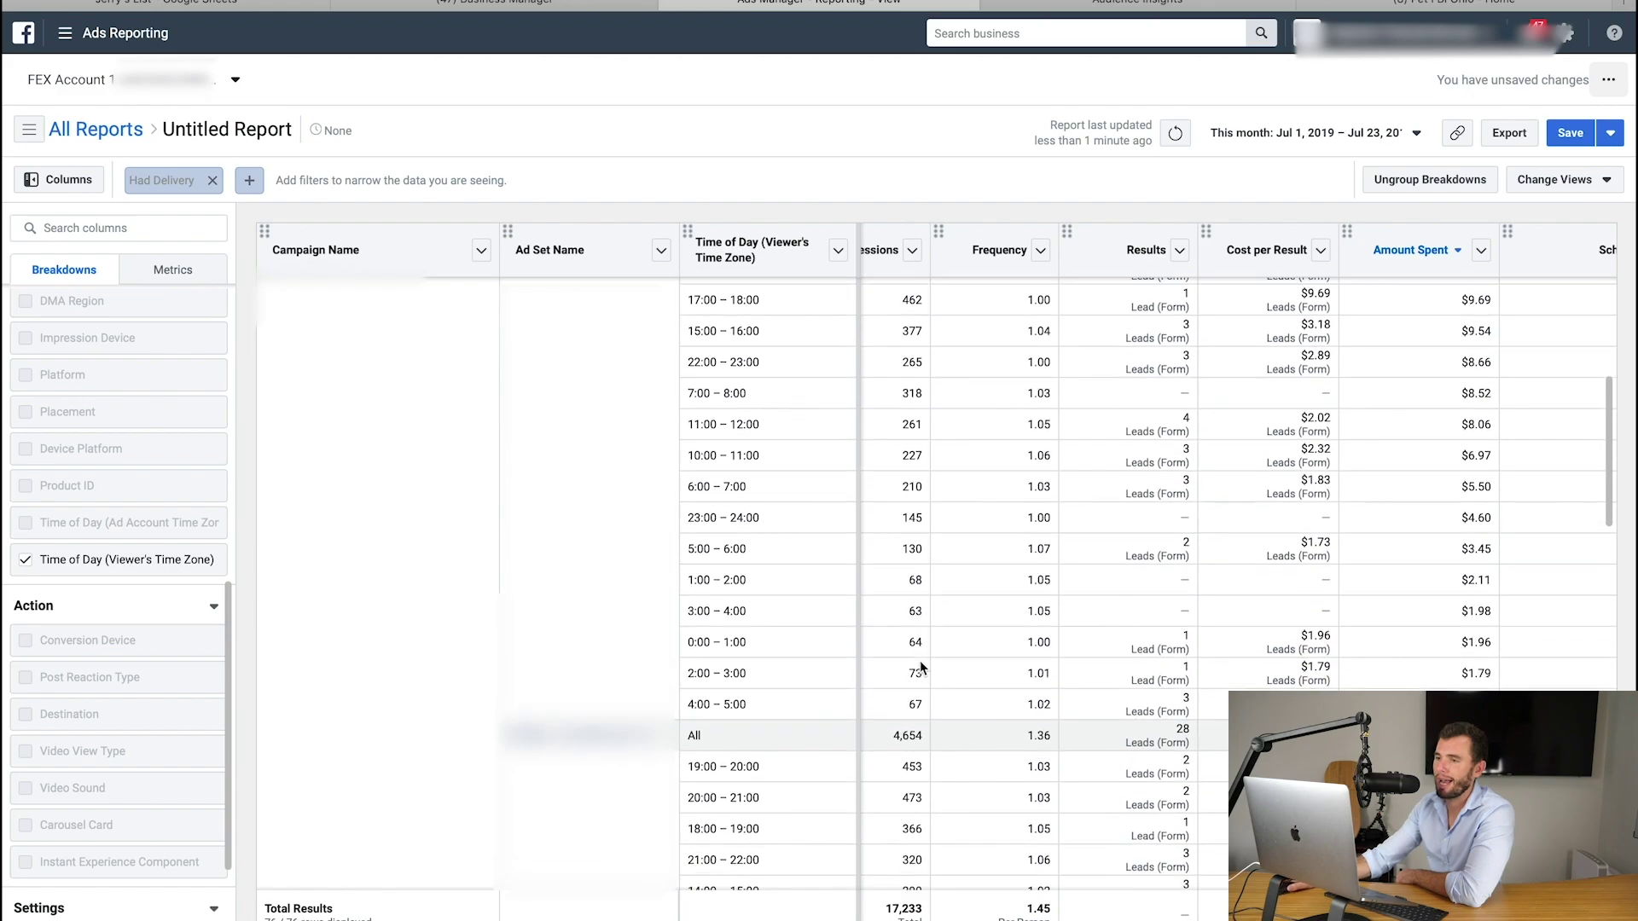
scroll(922, 667, down, 3)
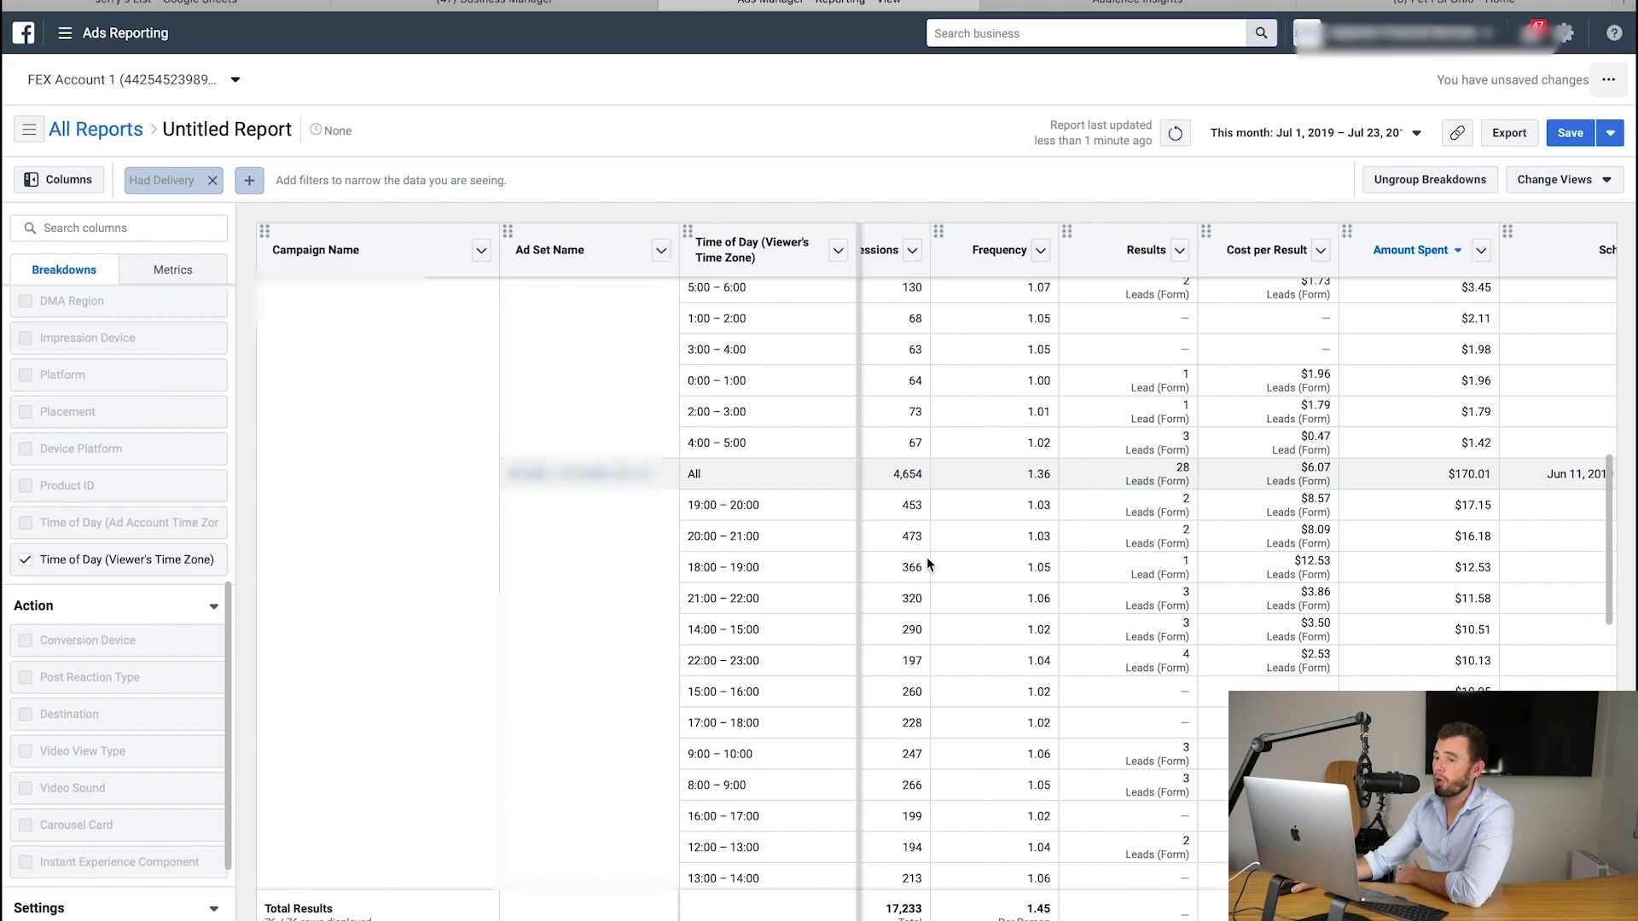
scroll(920, 562, up, 4)
scroll(919, 562, up, 5)
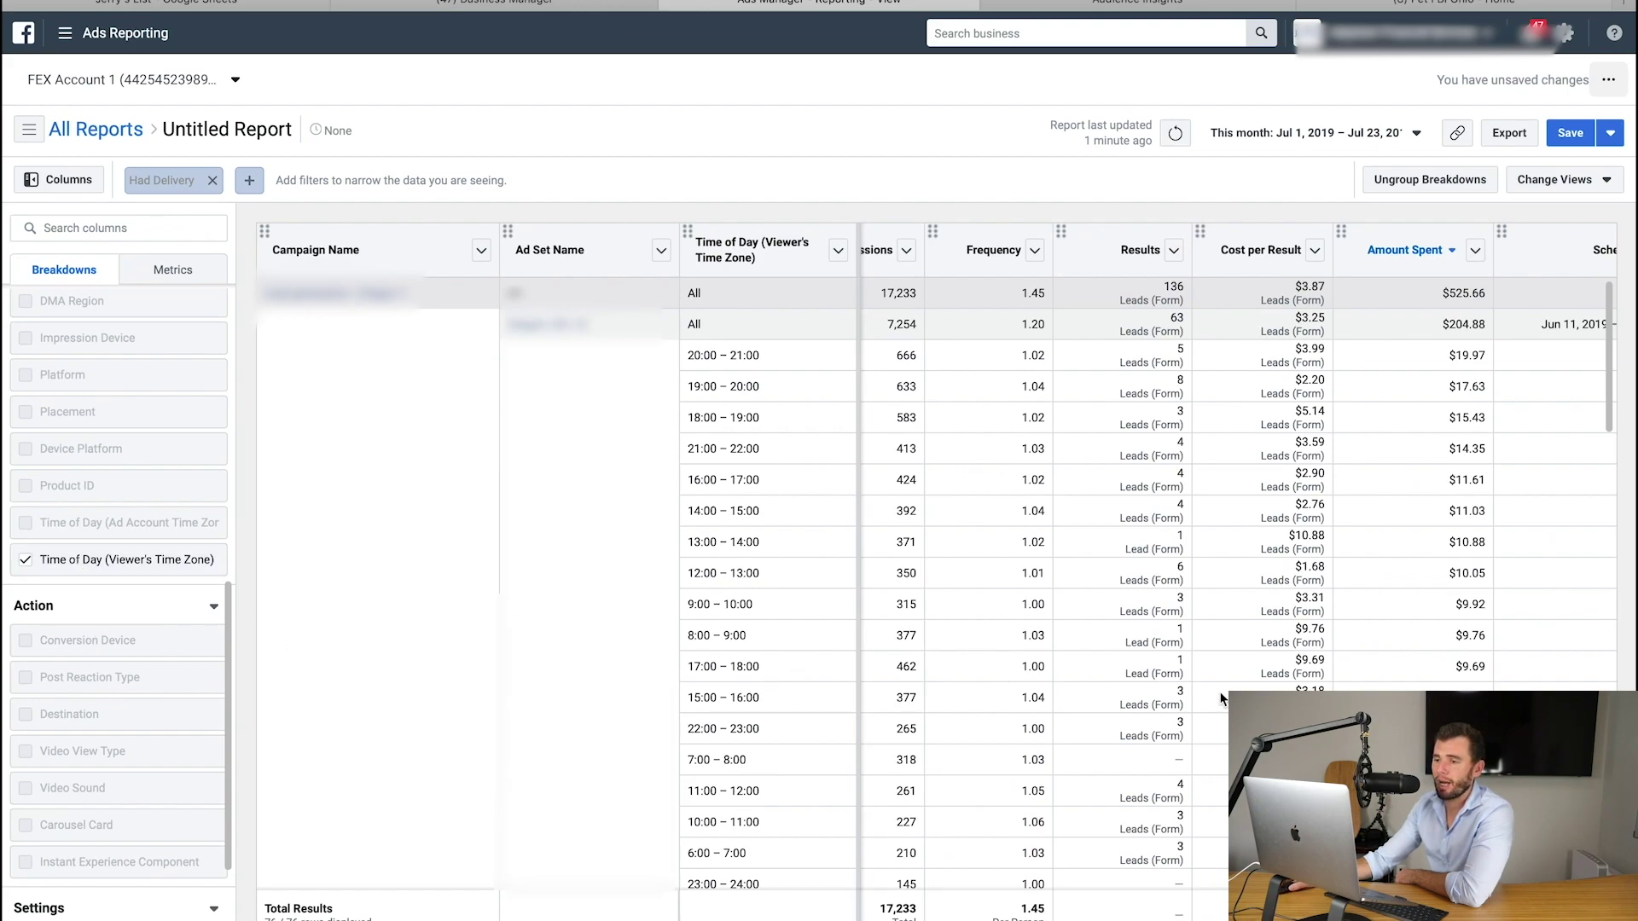
scroll(984, 602, left, 5)
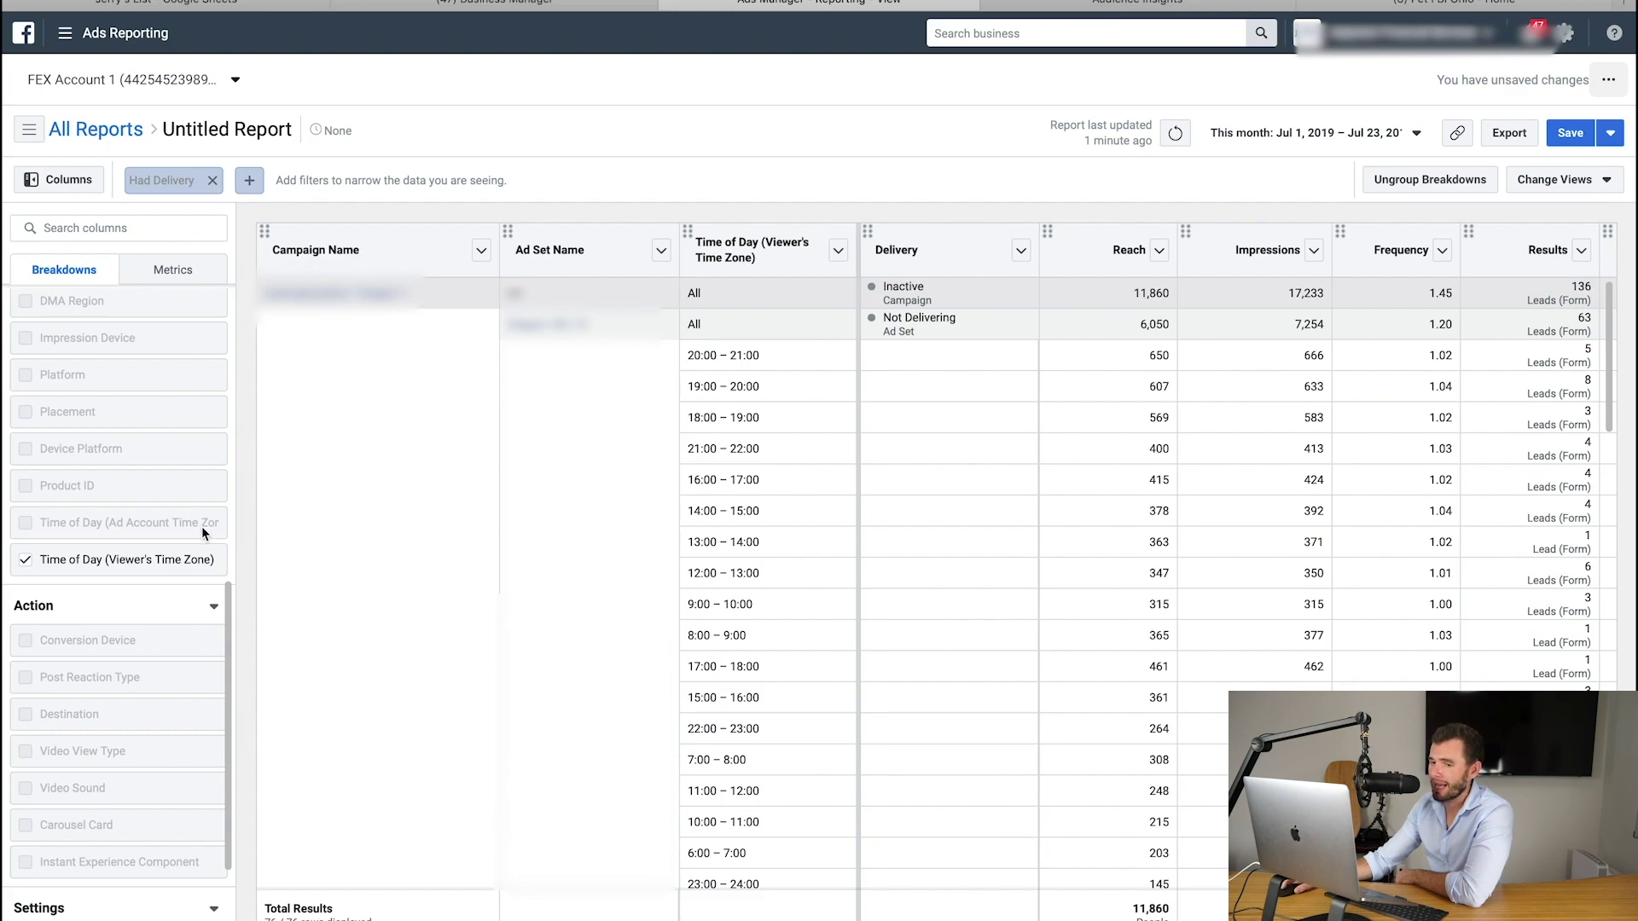
Drop the Time of Day breakdown, leaving four campaign and ad set rows totalling 11,860 reach
click(103, 560)
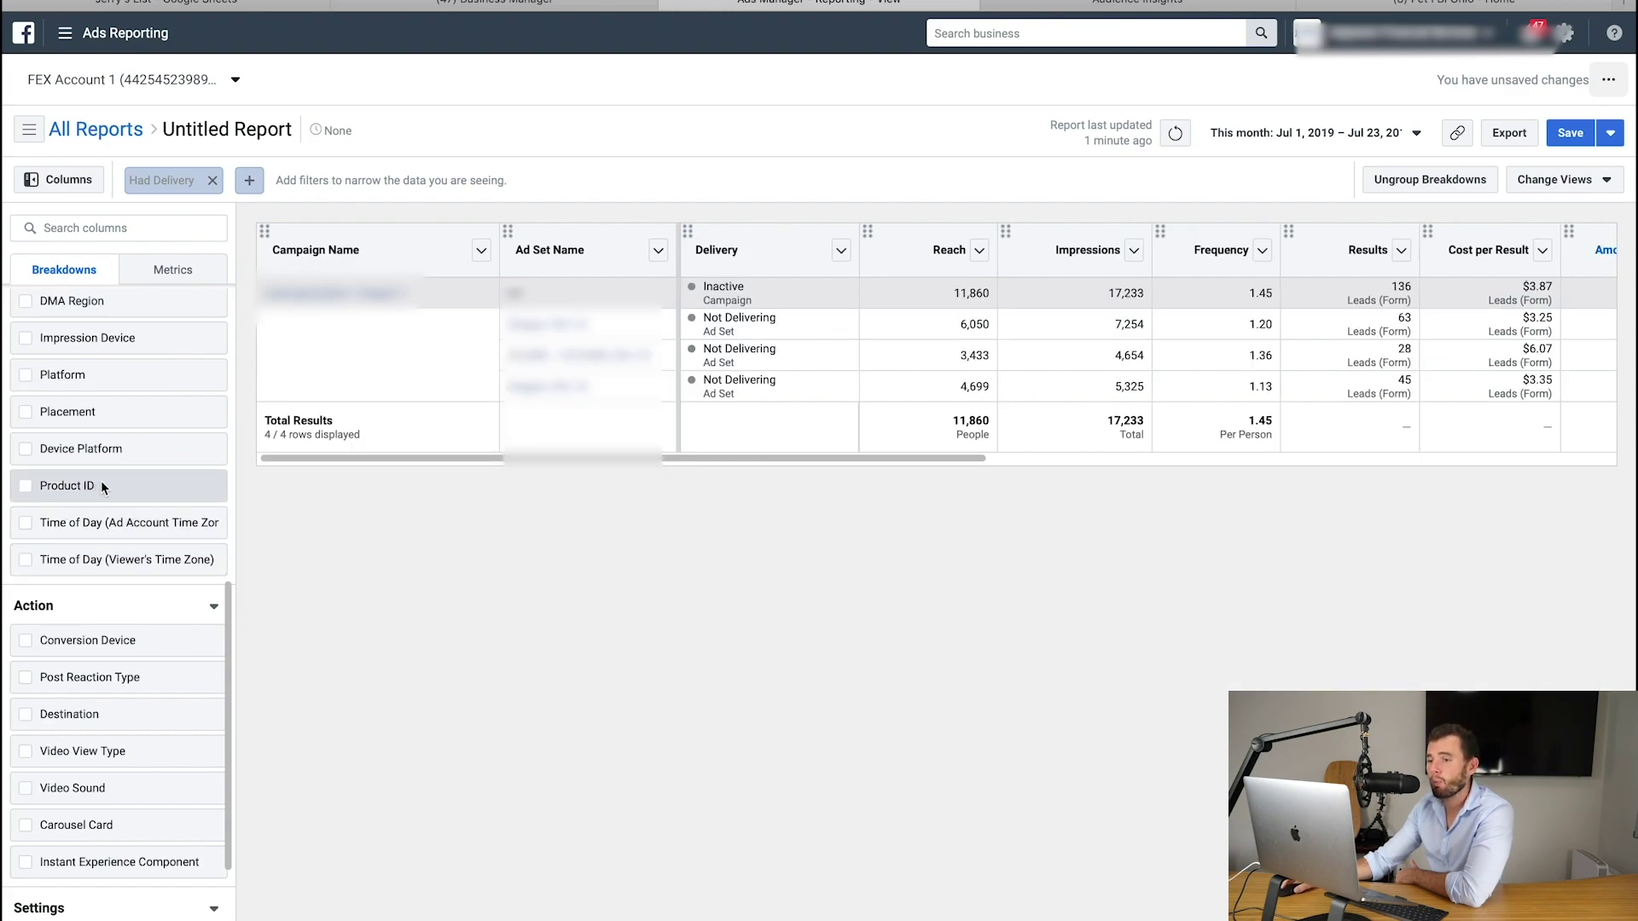
mouse_move(124, 467)
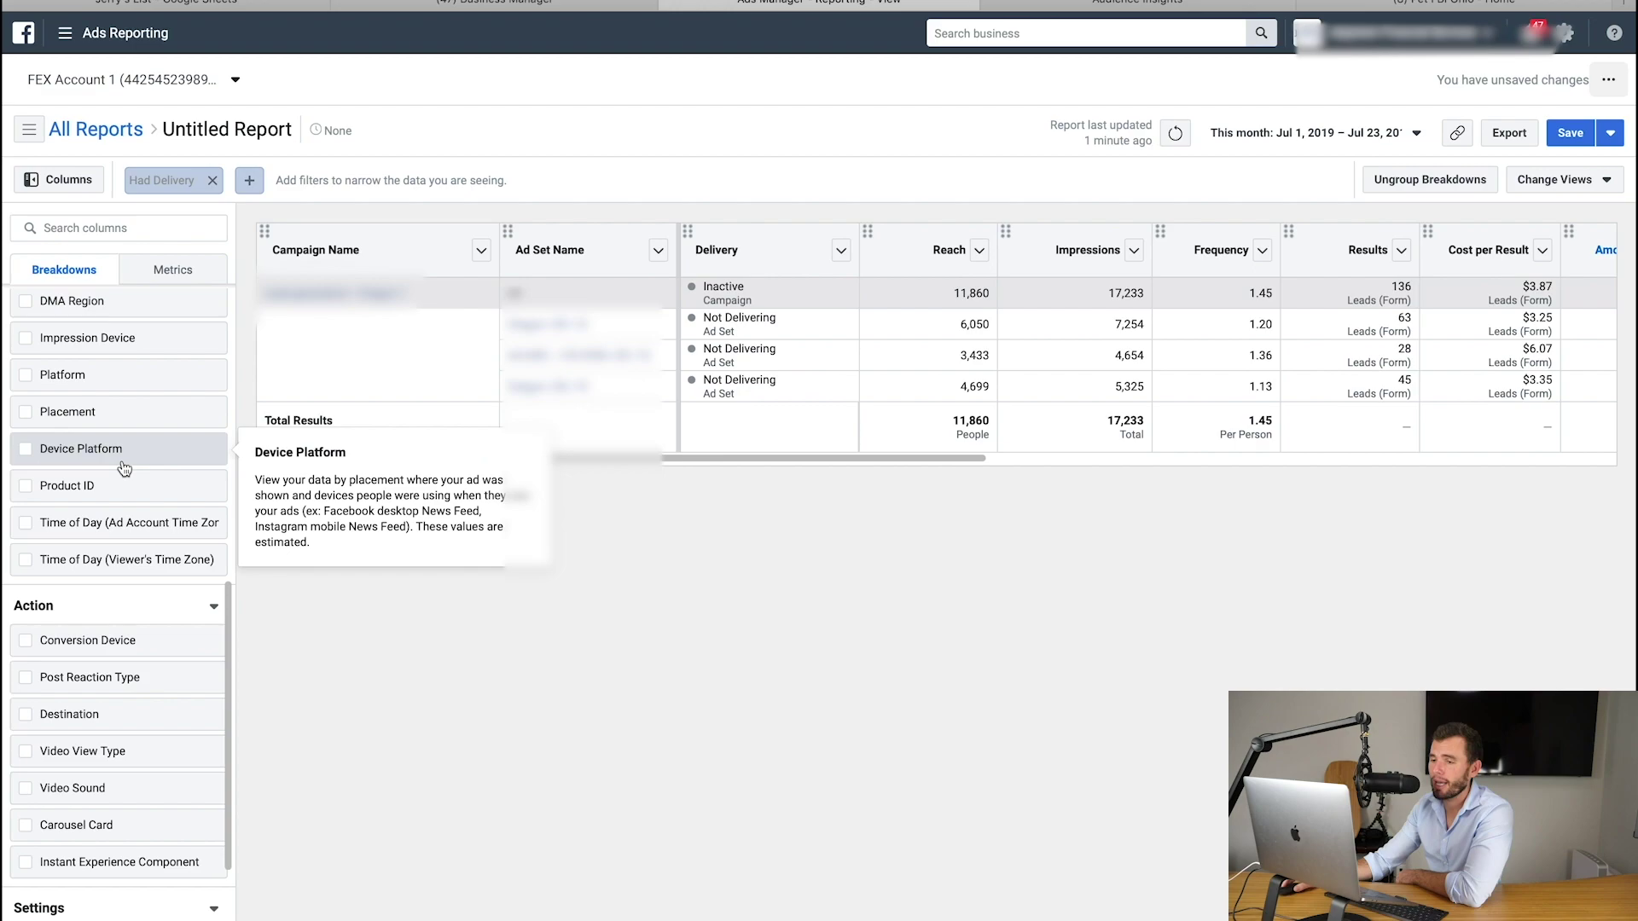